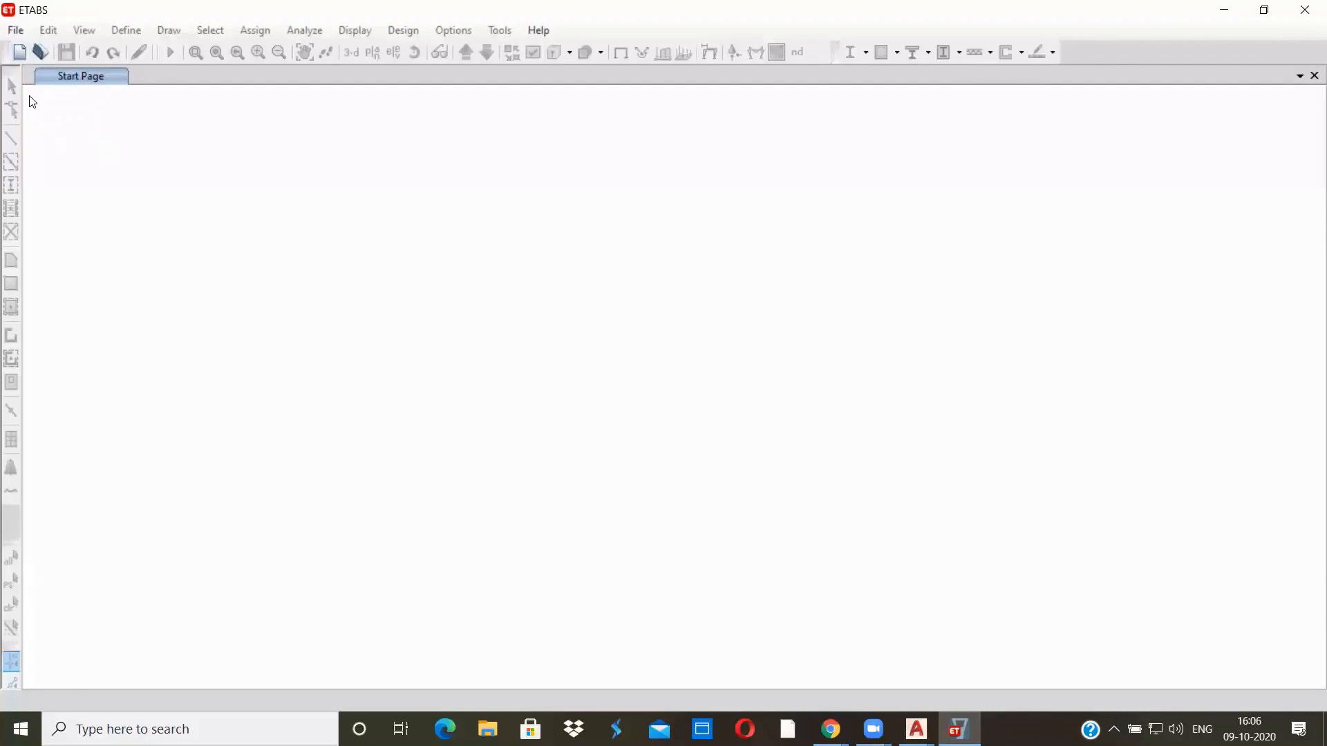
# Start a new model with the built-in settings and Metric SI display units
pyautogui.click(22, 36)
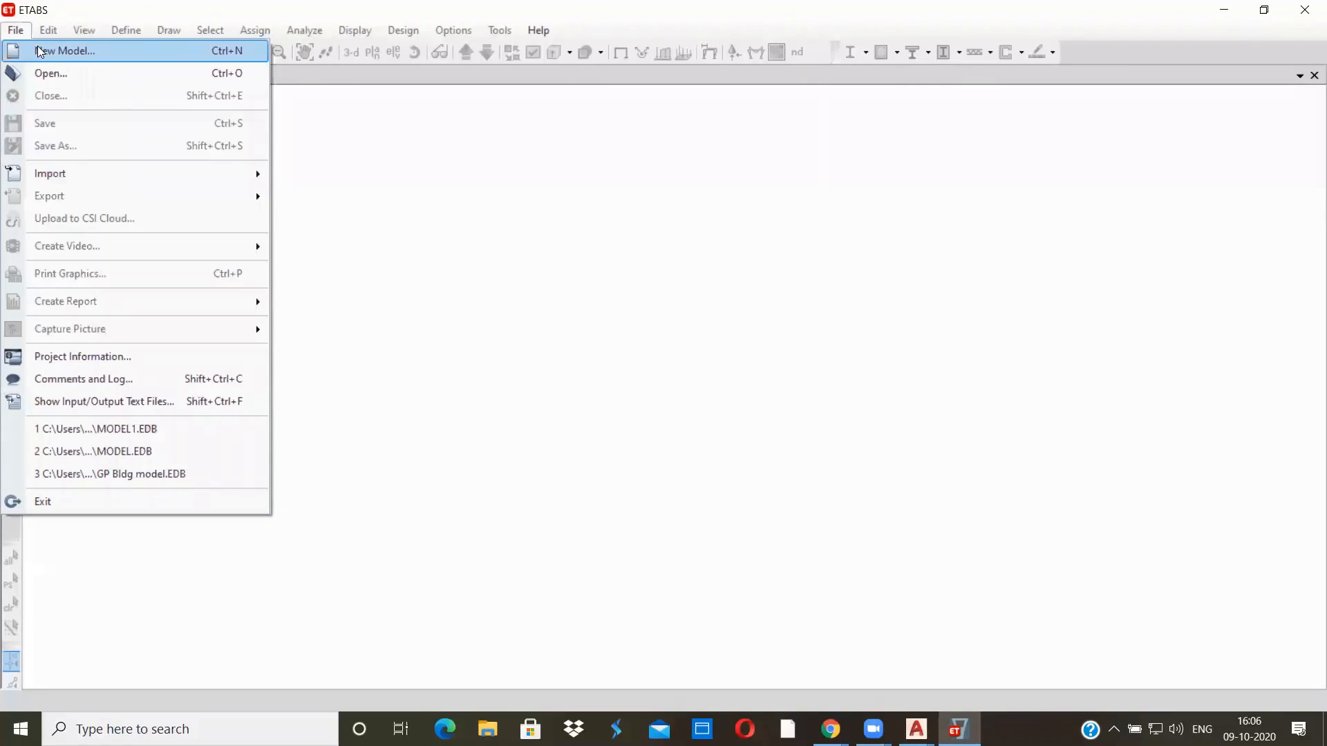
pyautogui.click(39, 51)
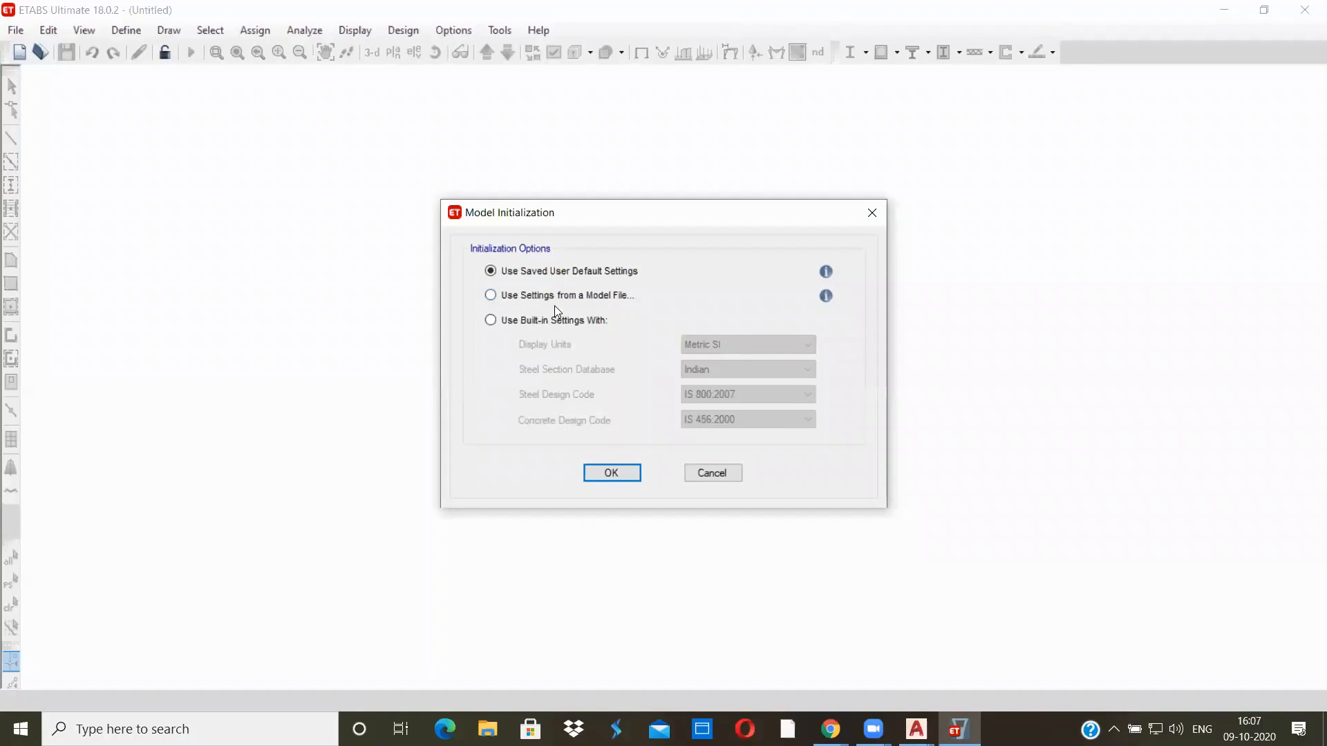
pyautogui.click(508, 322)
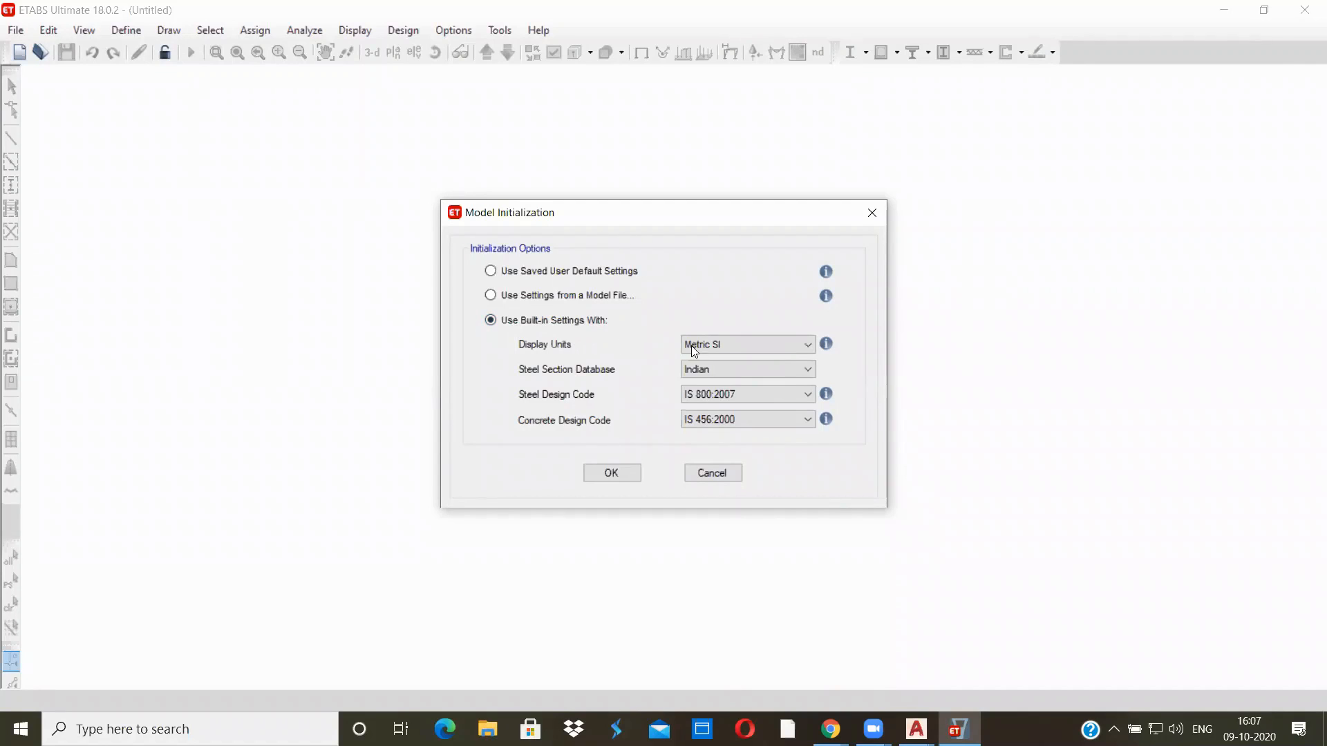
pyautogui.click(726, 345)
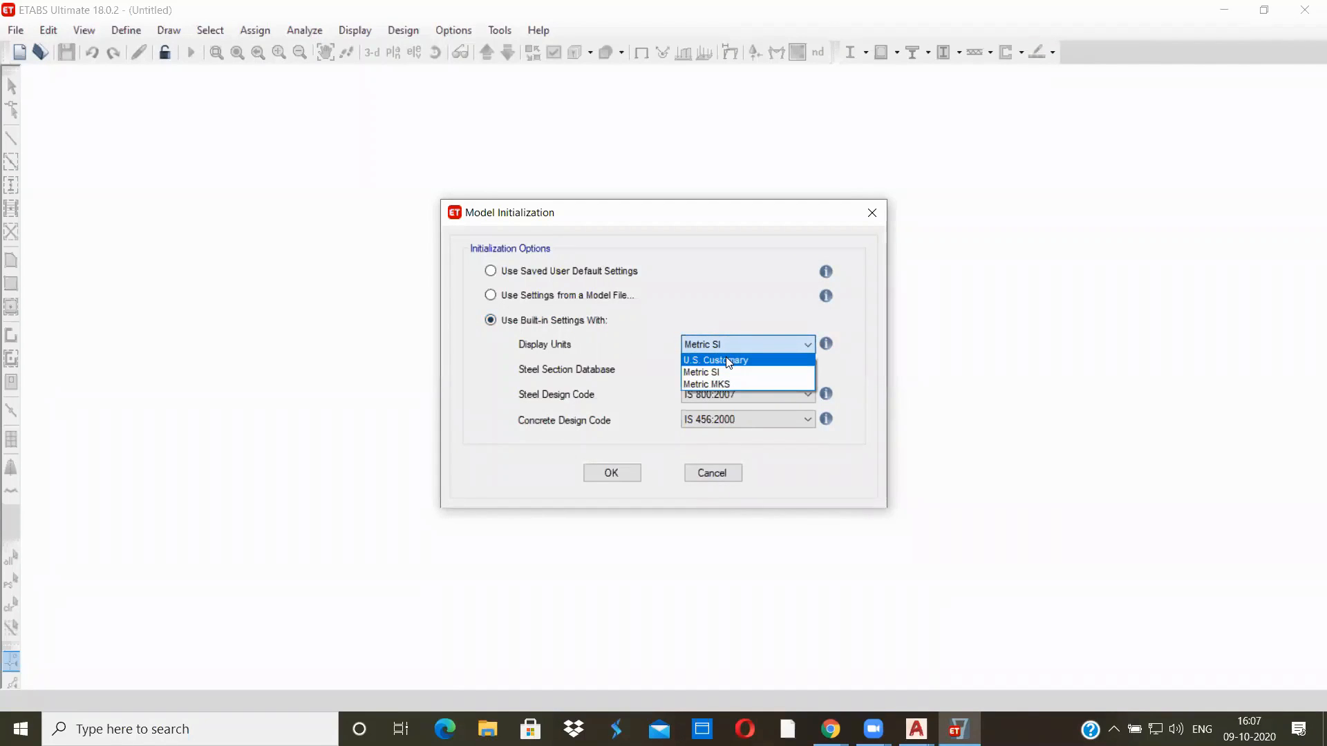
pyautogui.click(725, 360)
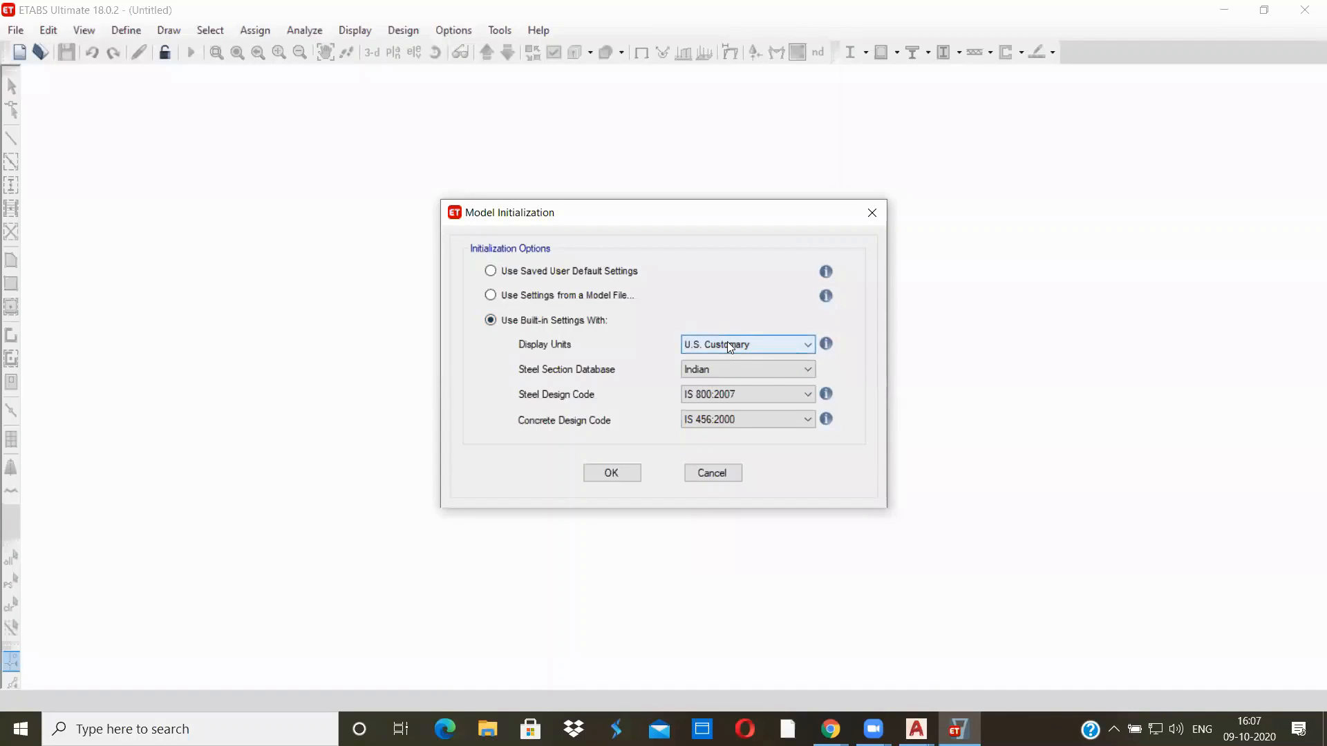
pyautogui.click(728, 344)
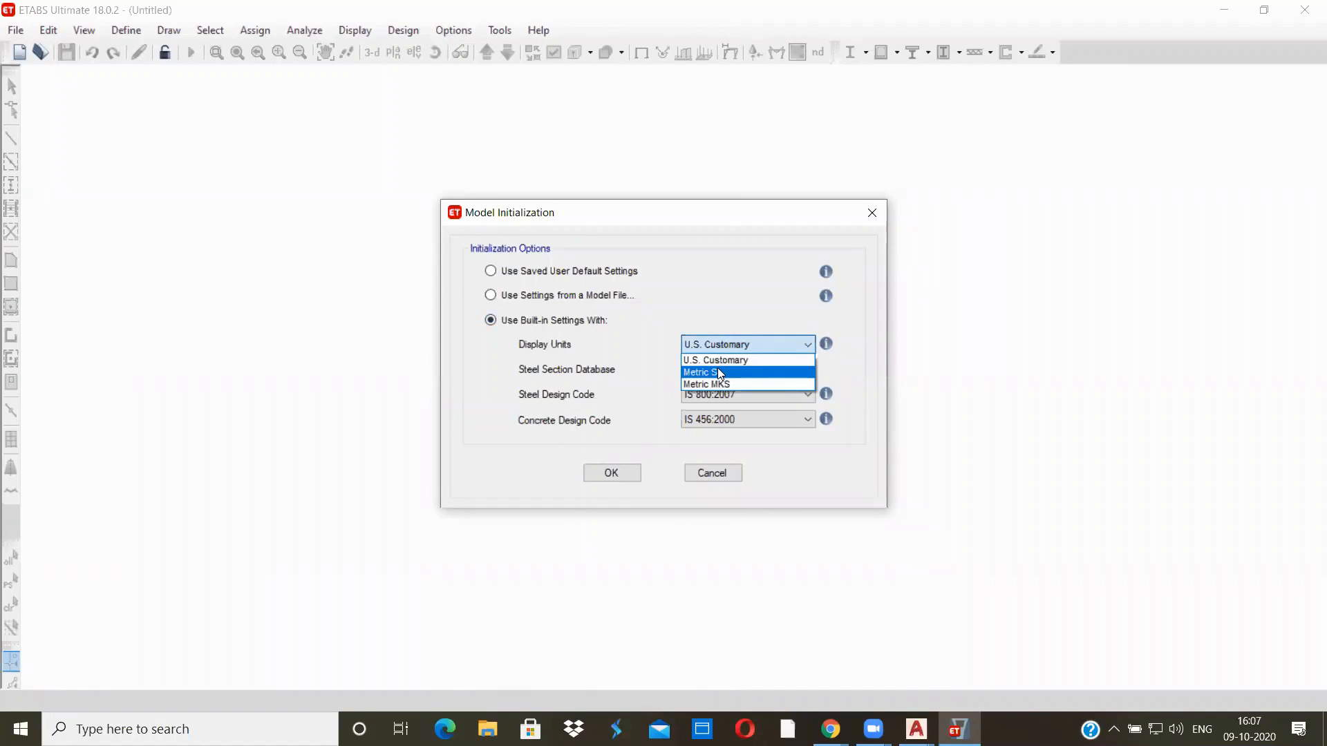
pyautogui.click(719, 373)
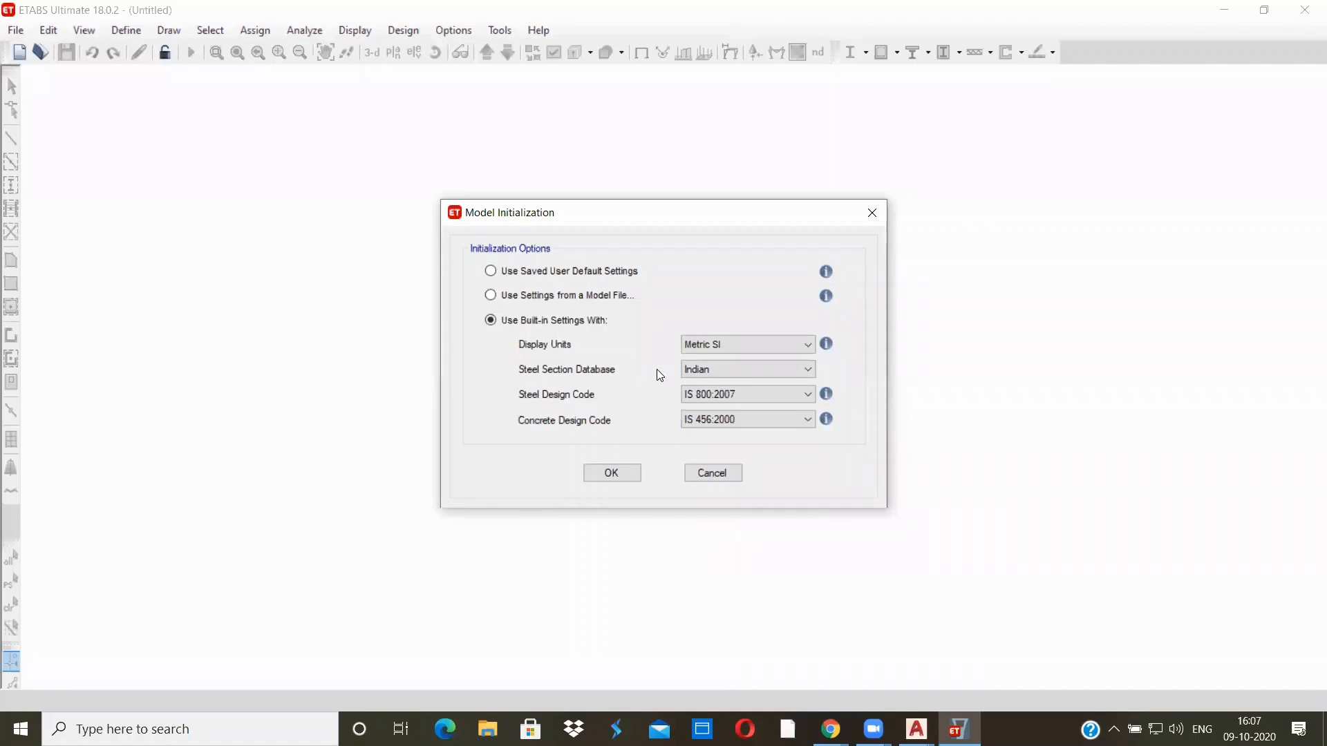
# Choose the Indian steel section database, IS 800:2007 for steel design and IS 456:2000 for concrete design, and accept the initialization settings
pyautogui.click(691, 372)
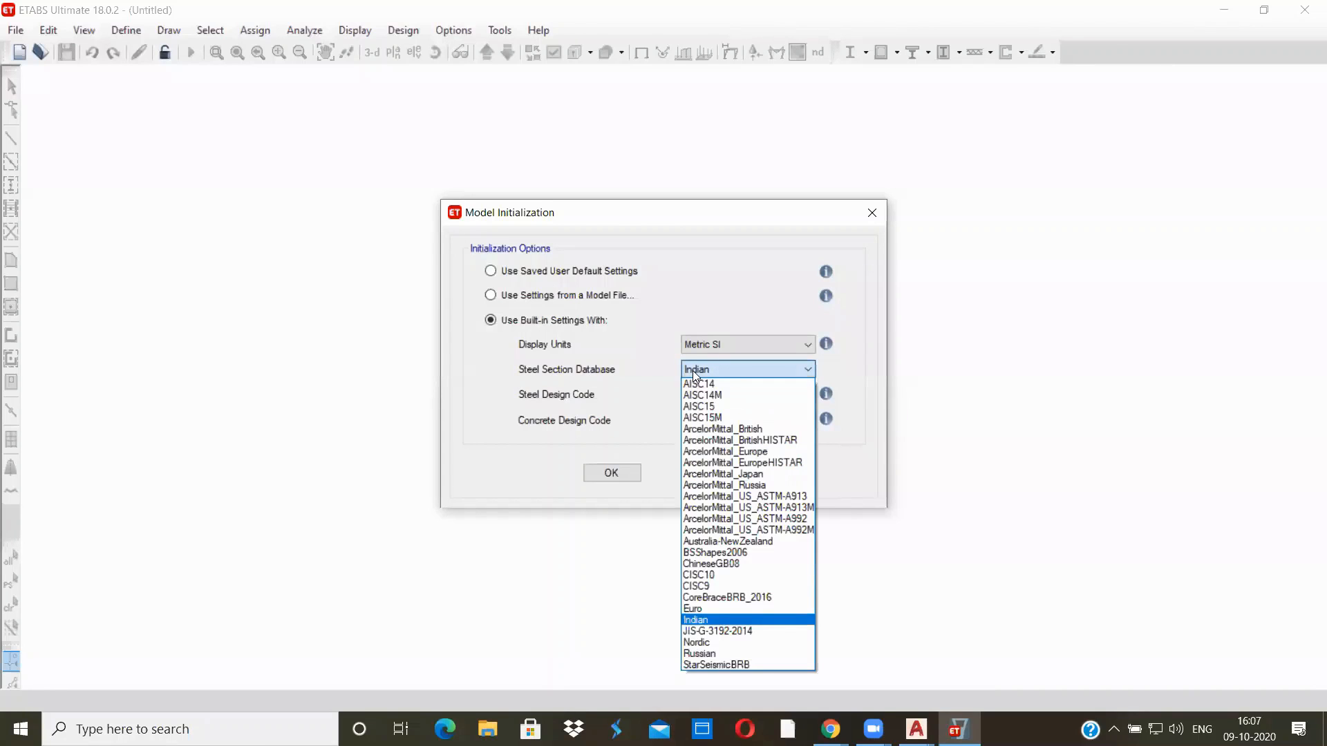
pyautogui.click(711, 626)
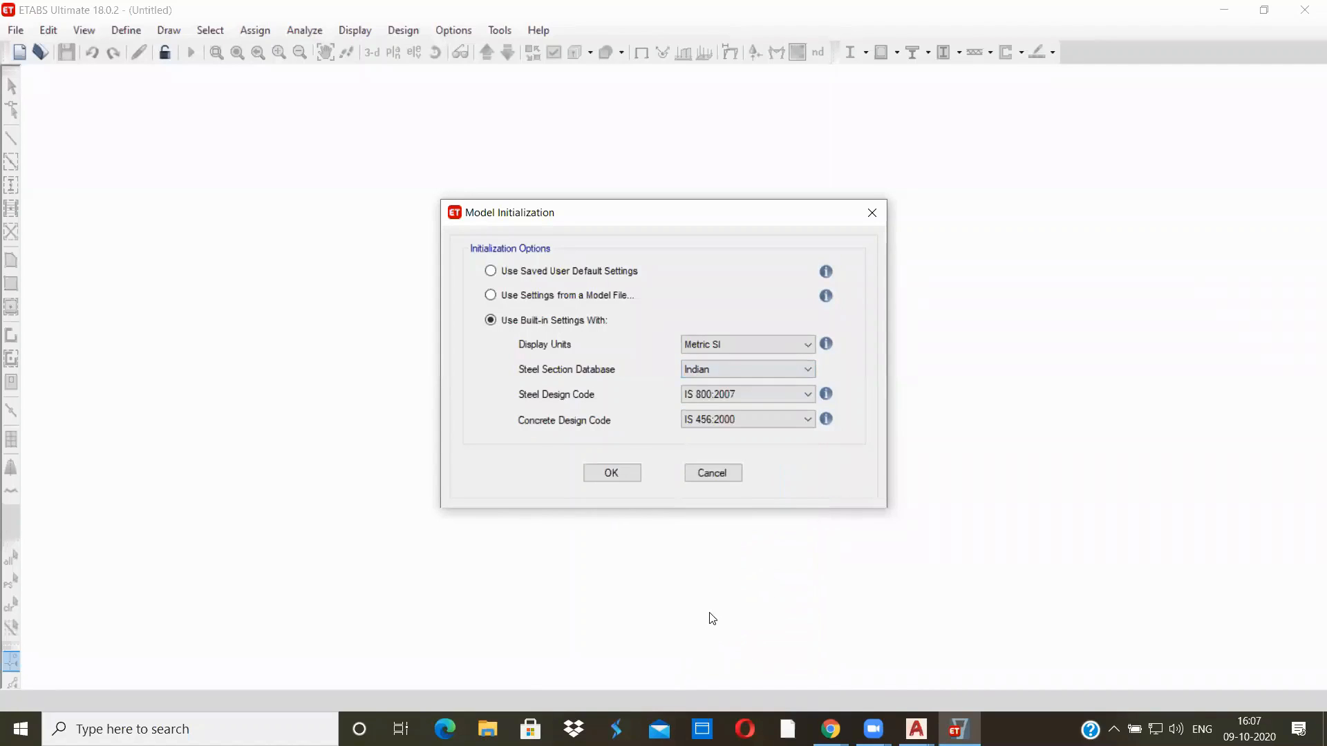
pyautogui.click(729, 395)
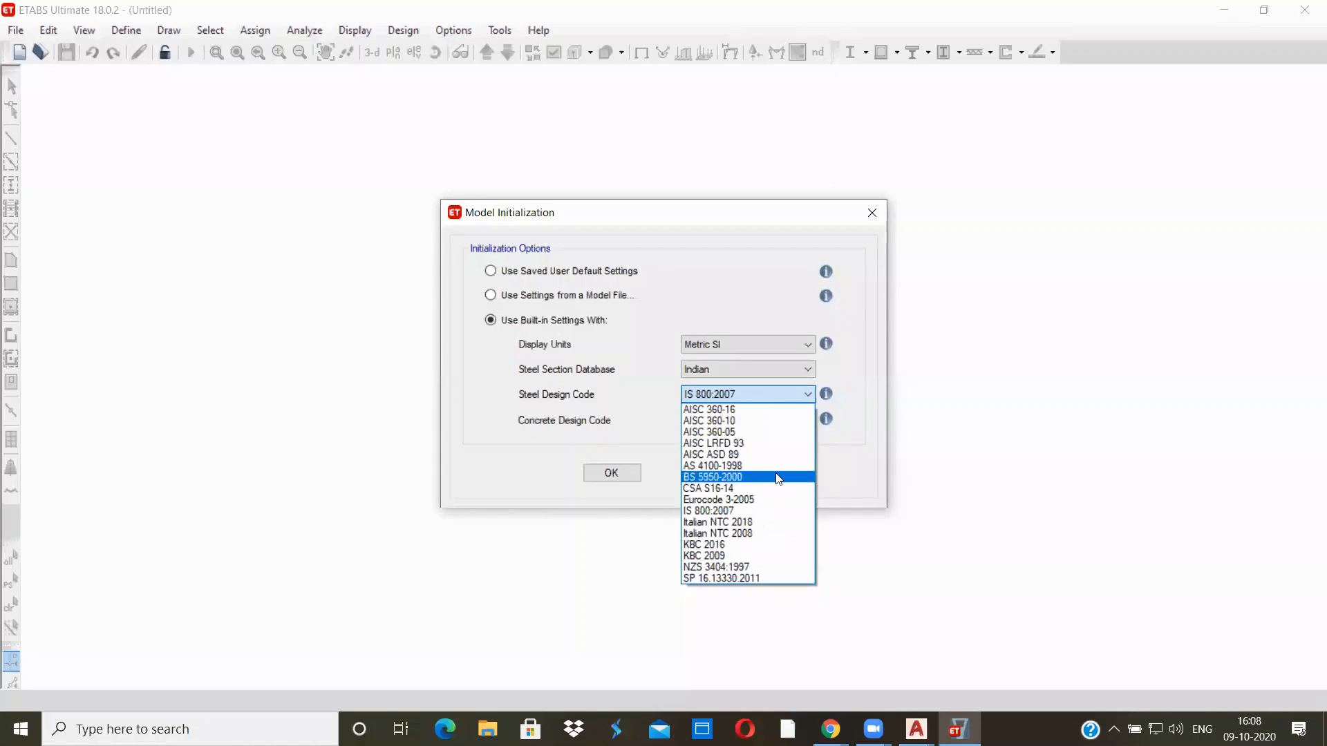
pyautogui.click(724, 511)
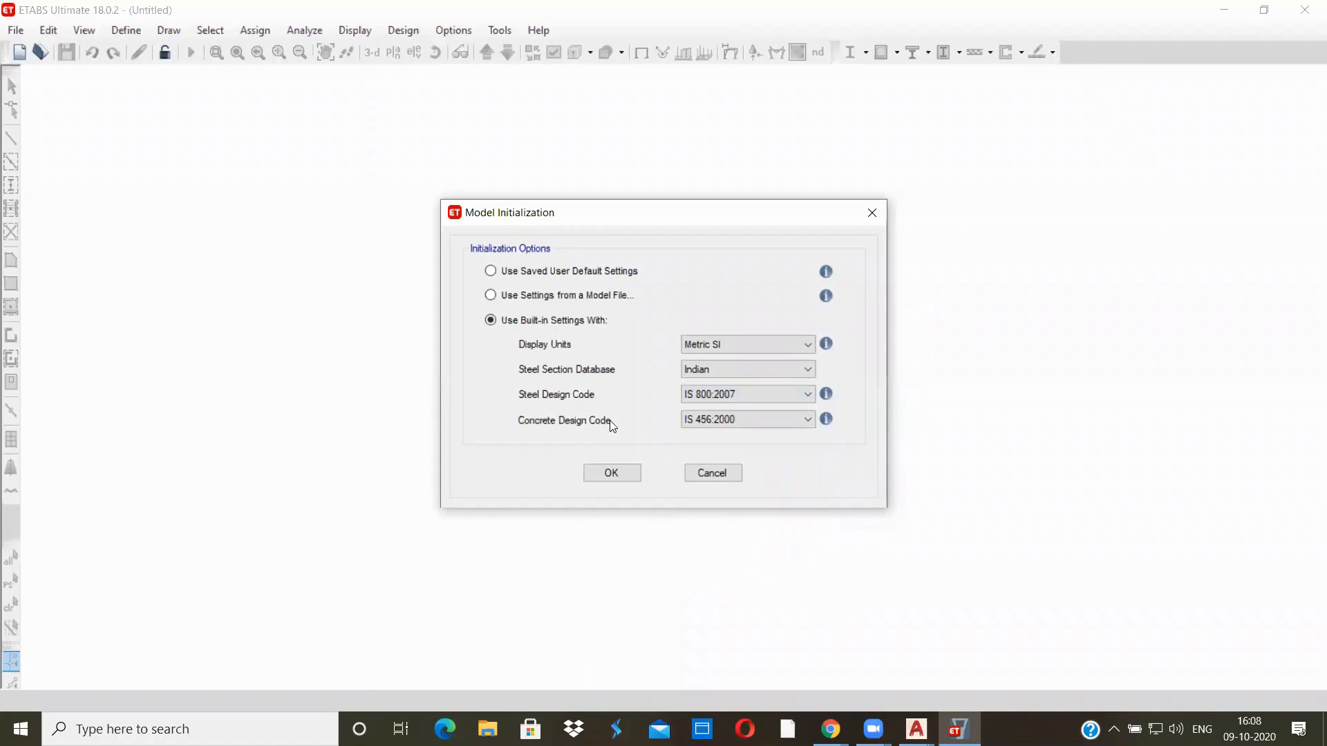
pyautogui.click(714, 416)
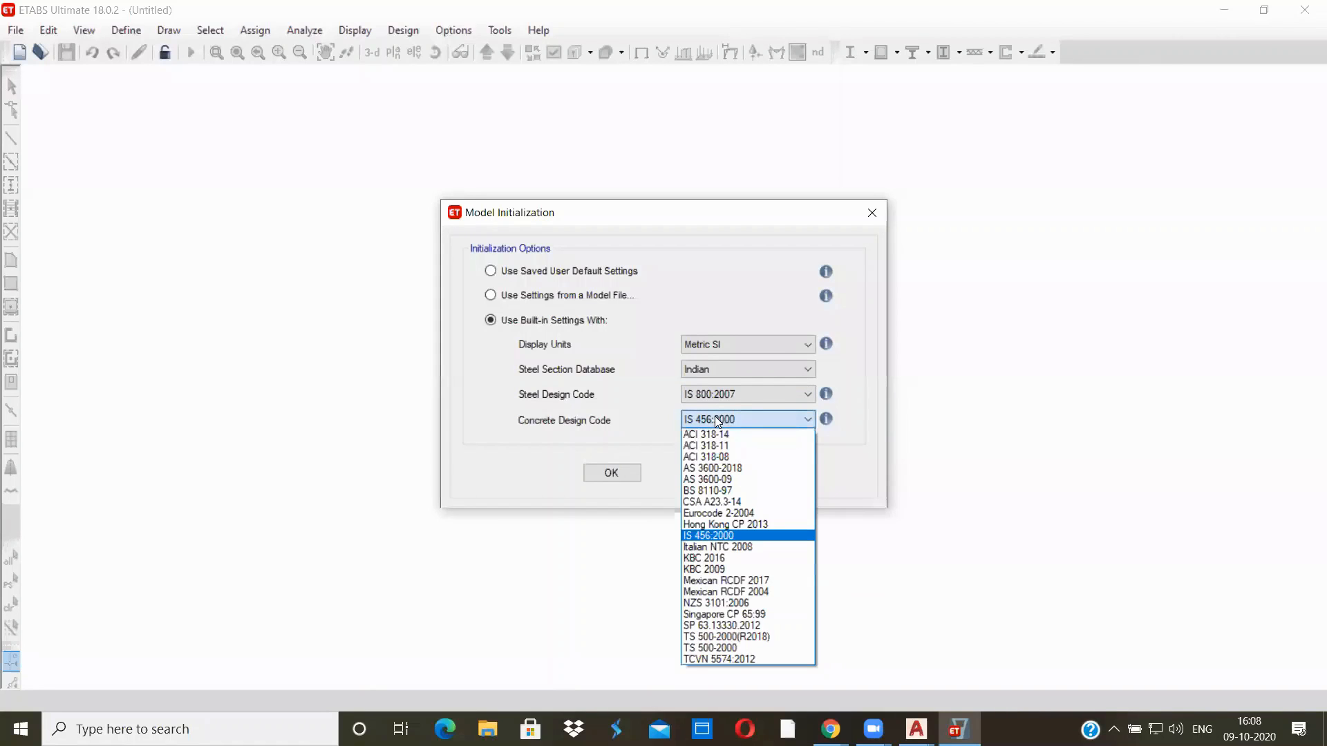
pyautogui.click(701, 536)
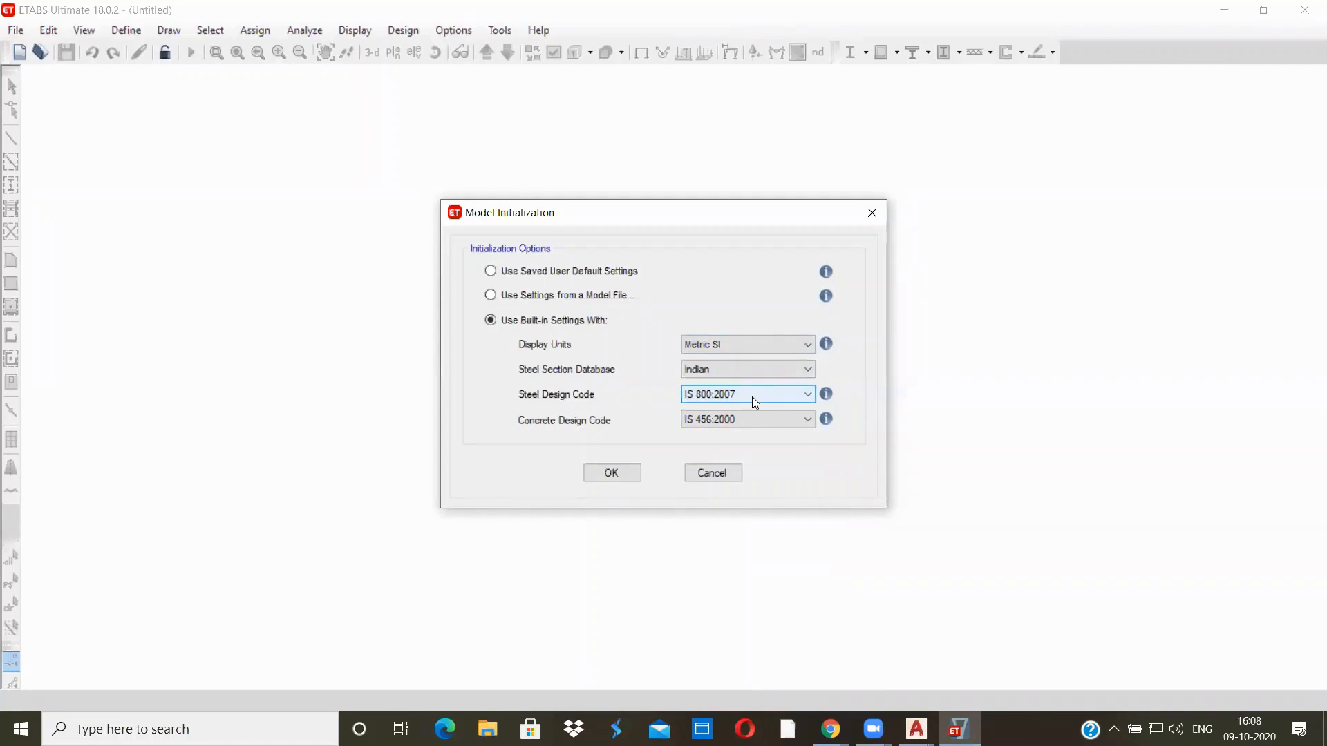
pyautogui.click(608, 476)
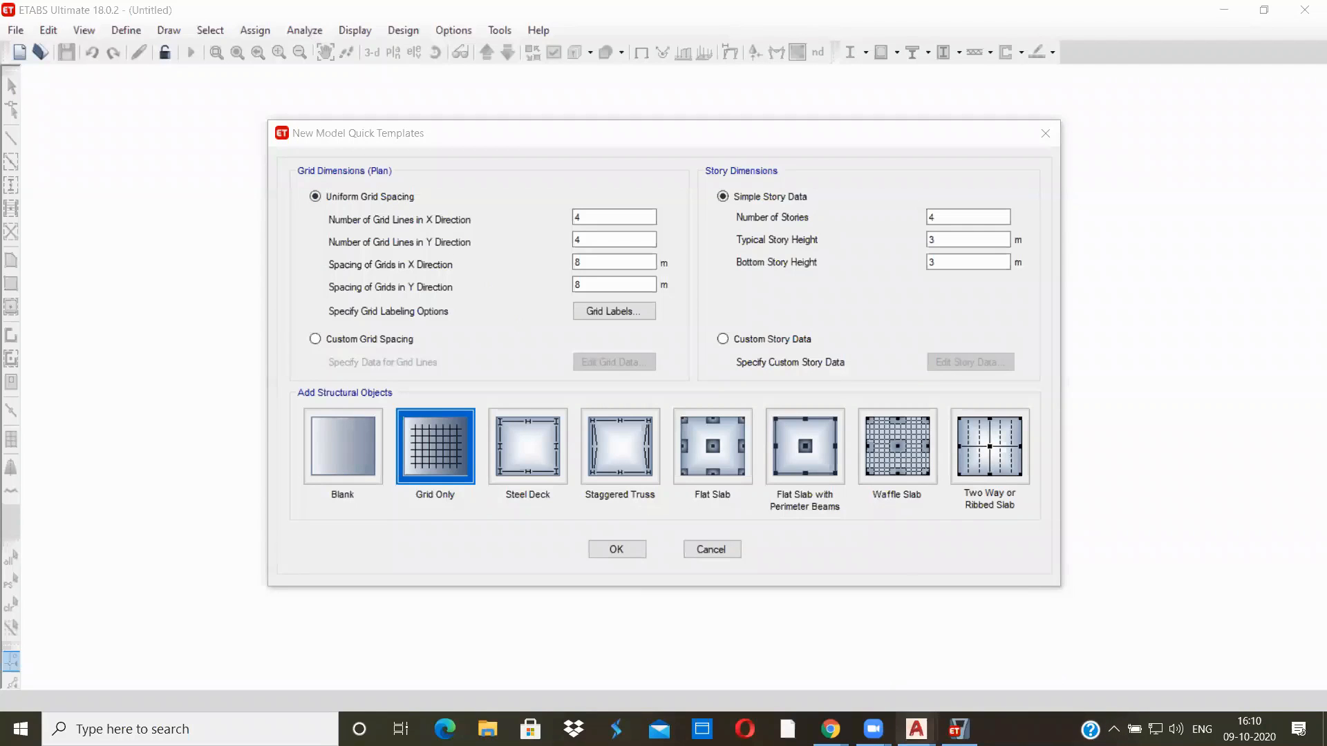
# Switch to the G+5(STRUCTURAL SCHEME) drawing in AutoCAD and examine the spacing of grid lines 1 to 4 in the plinth layout
pyautogui.moveTo(916, 727)
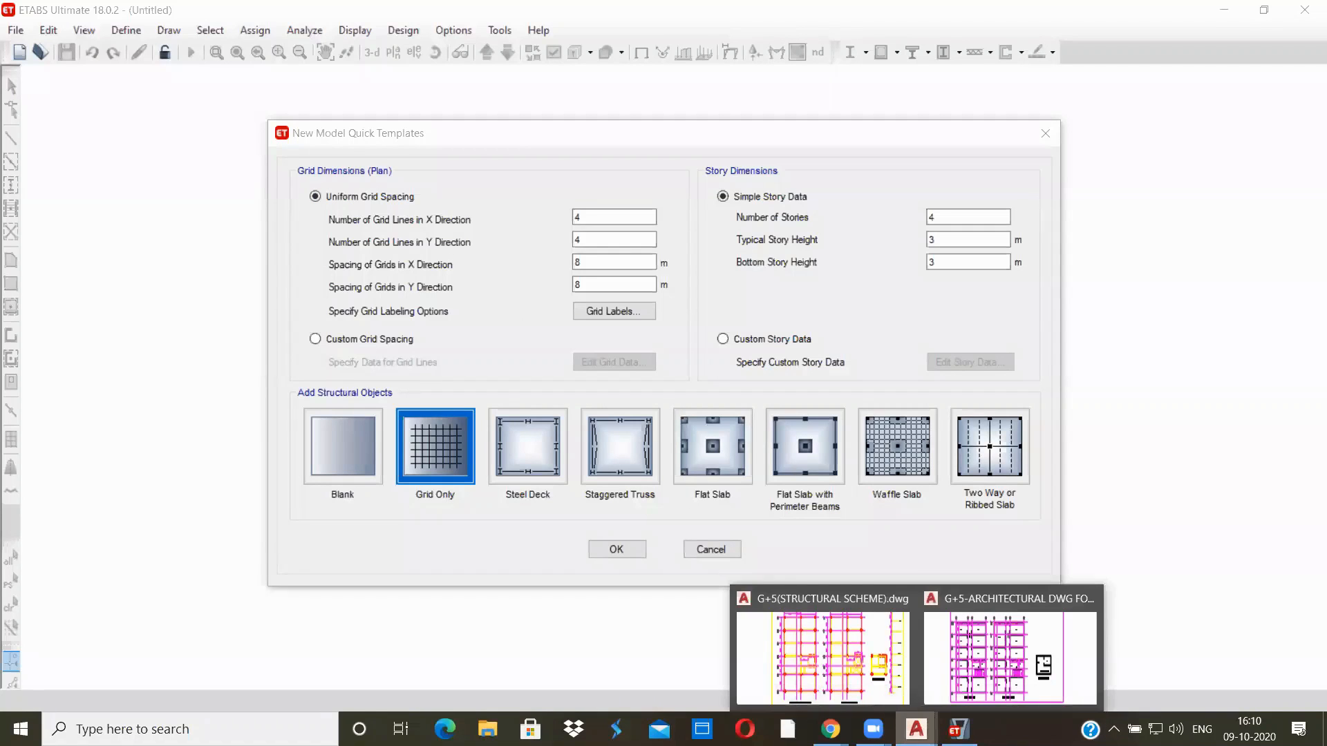
pyautogui.click(869, 668)
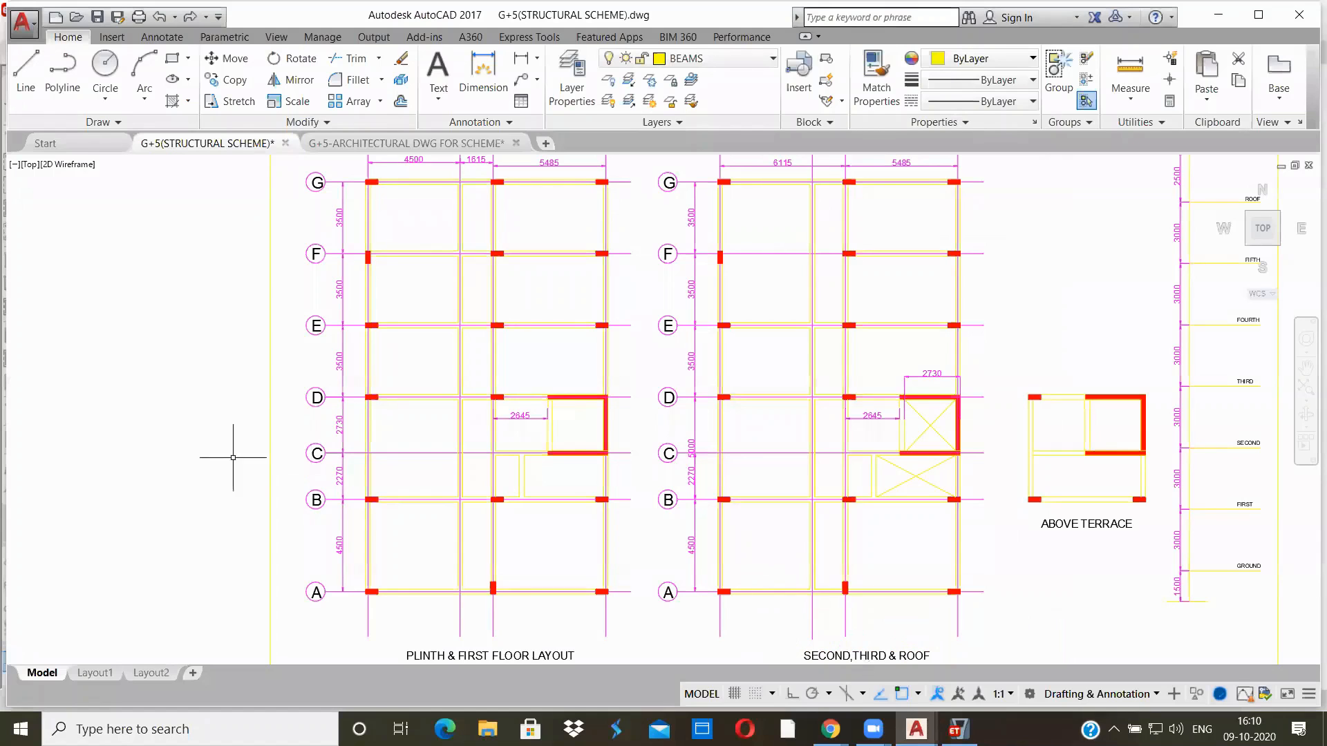
pyautogui.moveTo(398, 216); pyautogui.dragTo(382, 283, button='middle')
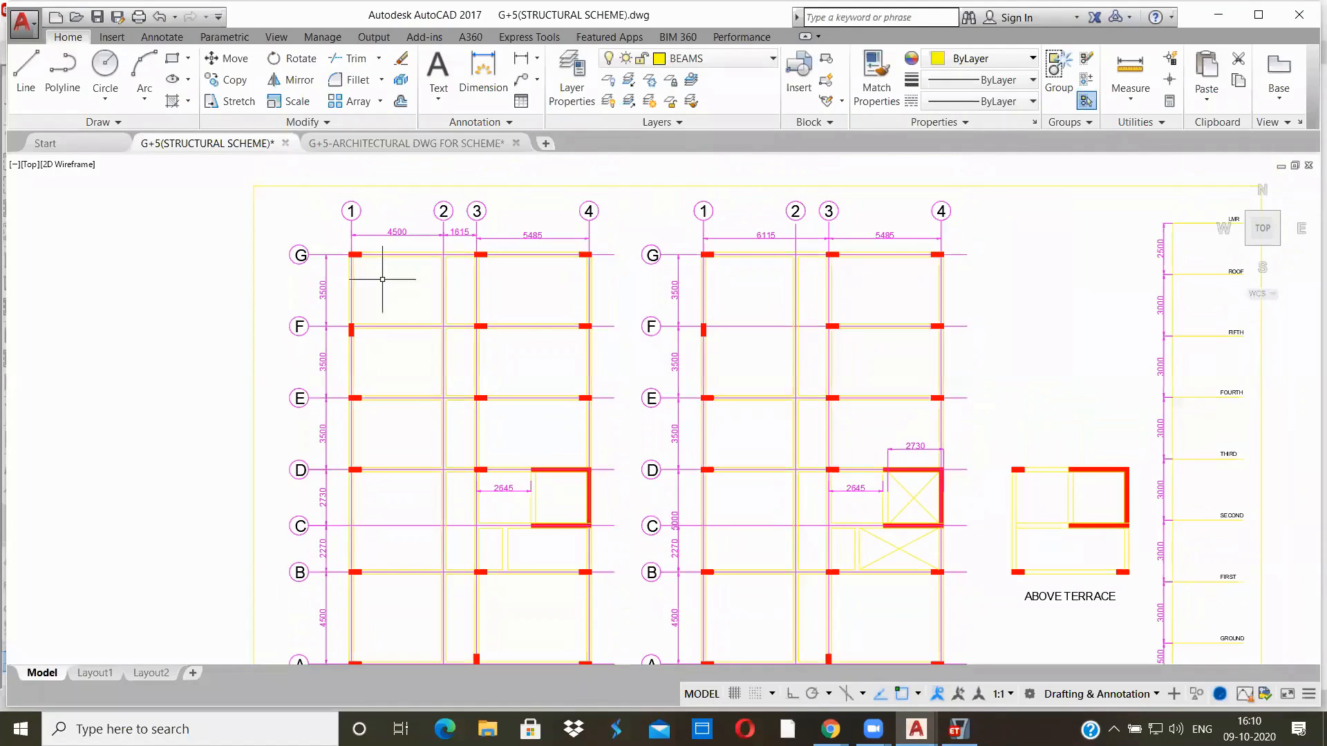
pyautogui.scroll(2, 403, 237)
pyautogui.scroll(2, 406, 229)
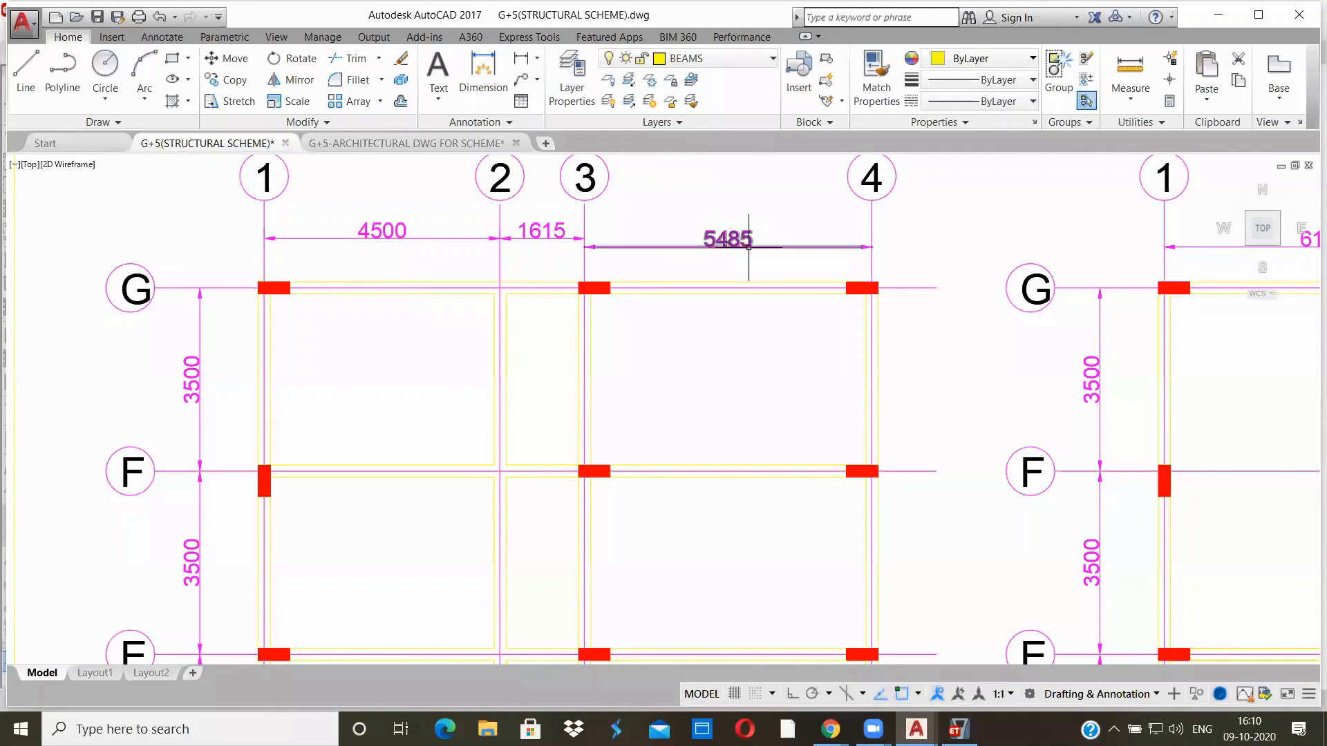
pyautogui.scroll(-2, 653, 318)
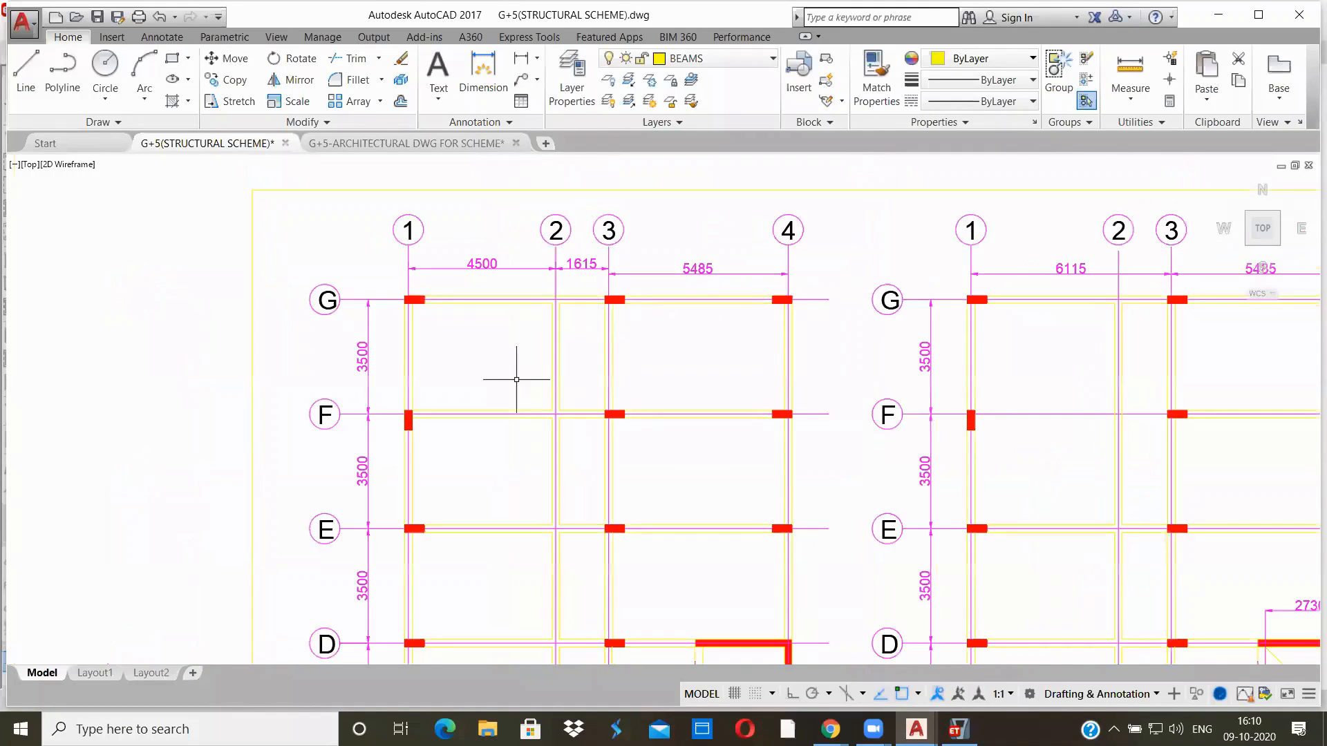
# Examine the spacing of grid lines A to G in the plinth and first floor layout
pyautogui.moveTo(516, 380); pyautogui.dragTo(498, 179, button='middle')
pyautogui.scroll(-3, 462, 479)
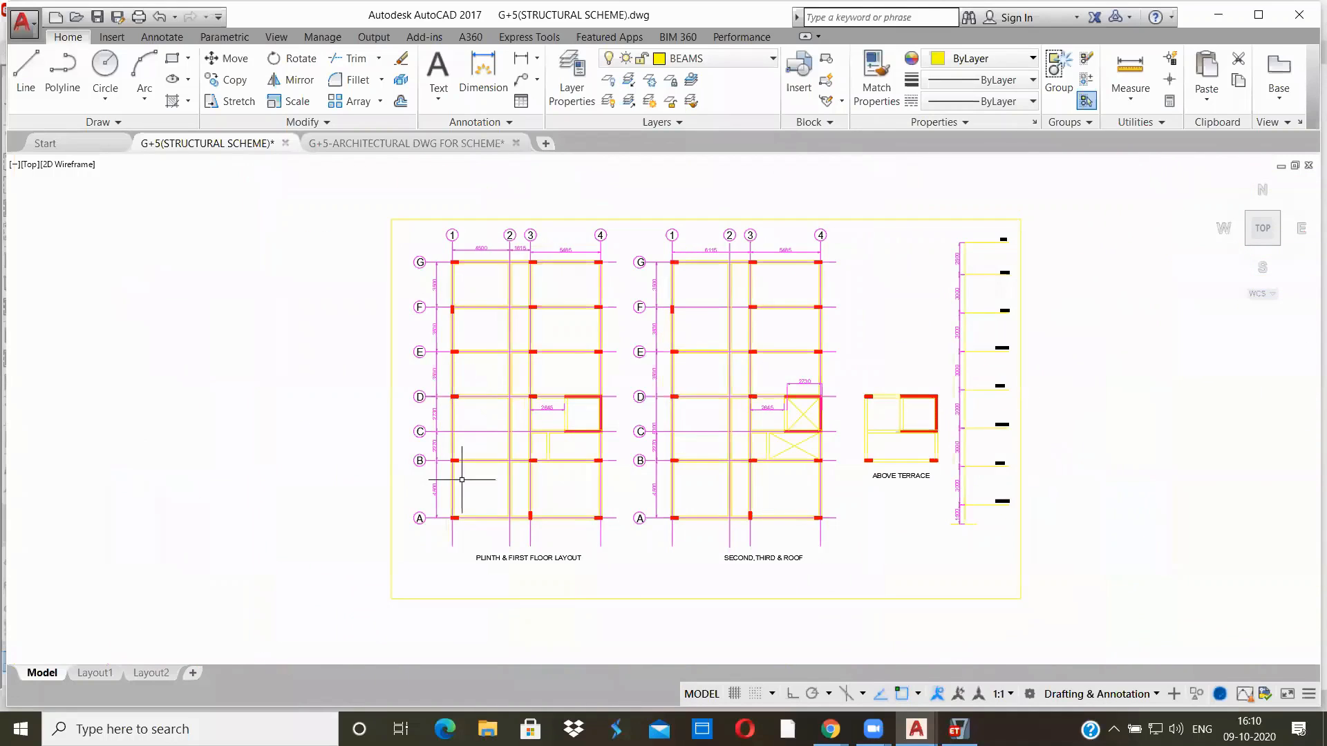
pyautogui.scroll(4, 461, 478)
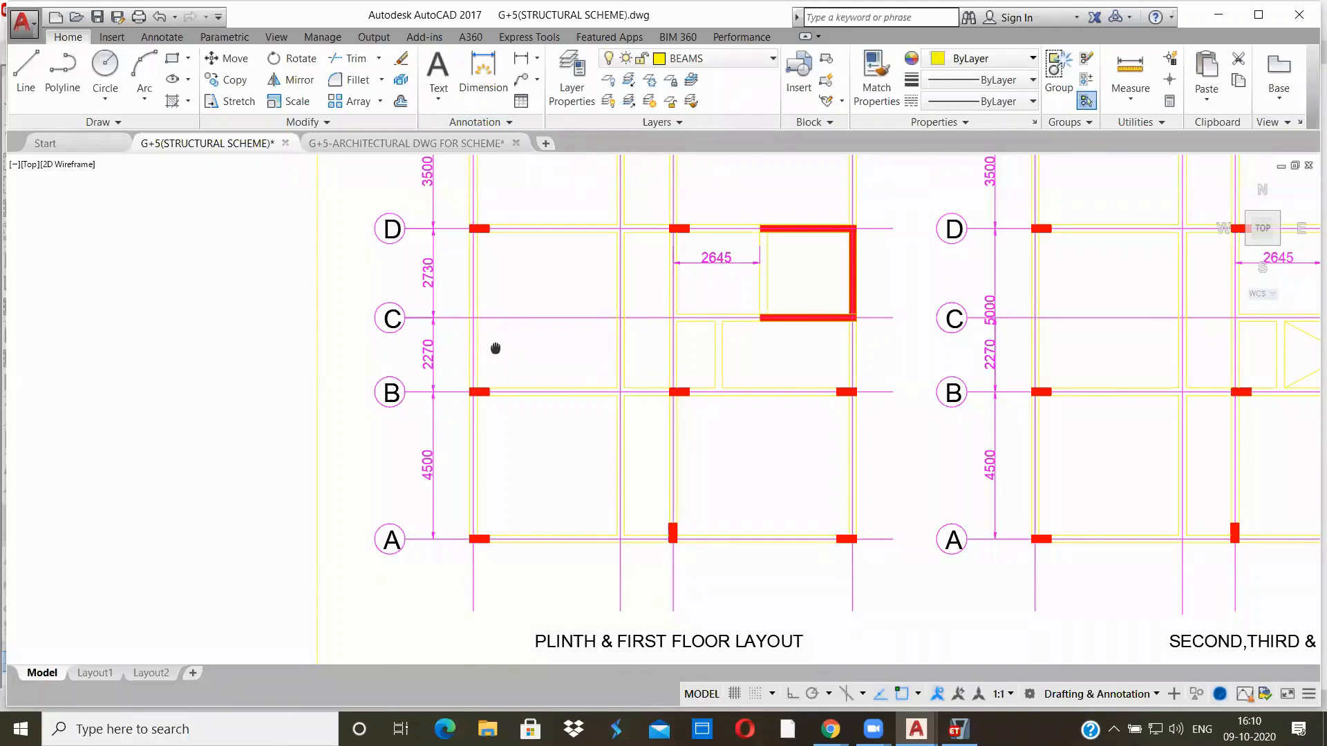
pyautogui.moveTo(495, 348); pyautogui.dragTo(502, 380, button='middle')
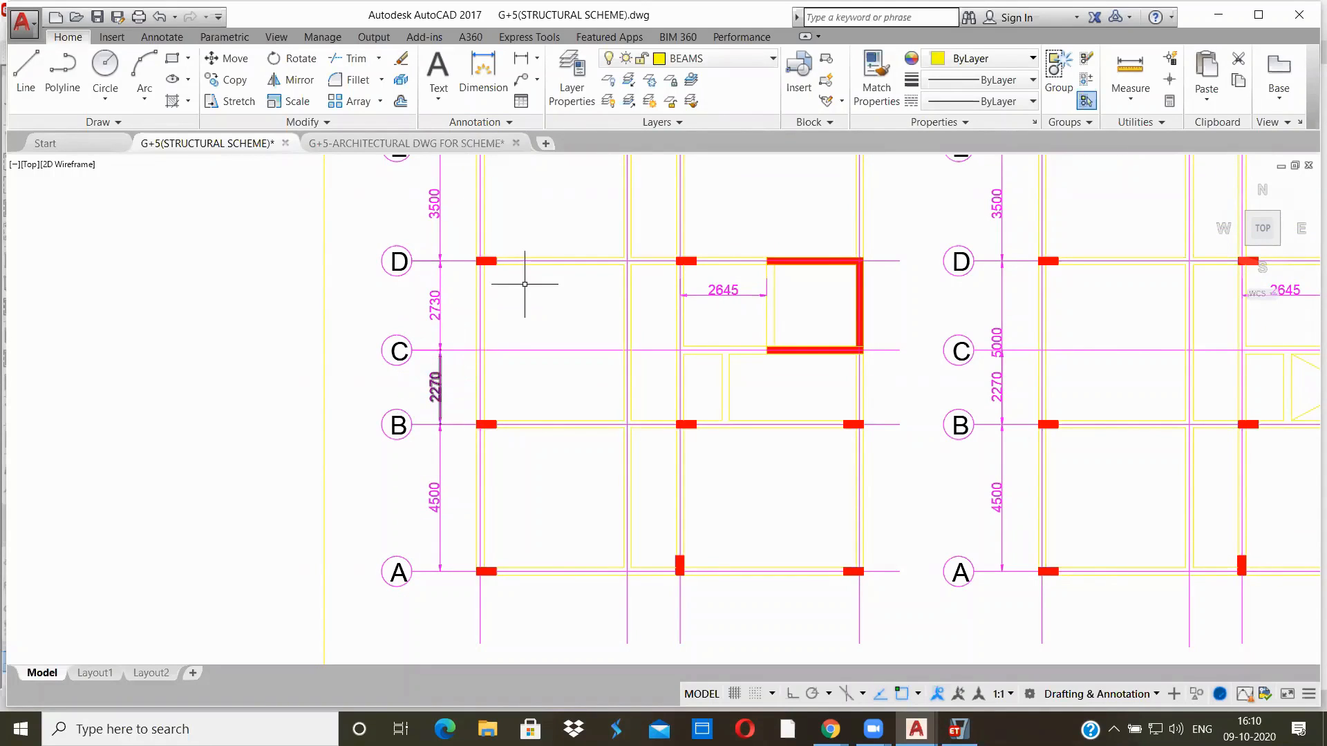
pyautogui.moveTo(526, 284)
pyautogui.mouseDown(button='middle')
pyautogui.moveTo(486, 449)
pyautogui.moveTo(495, 423)
pyautogui.mouseUp(button='middle')
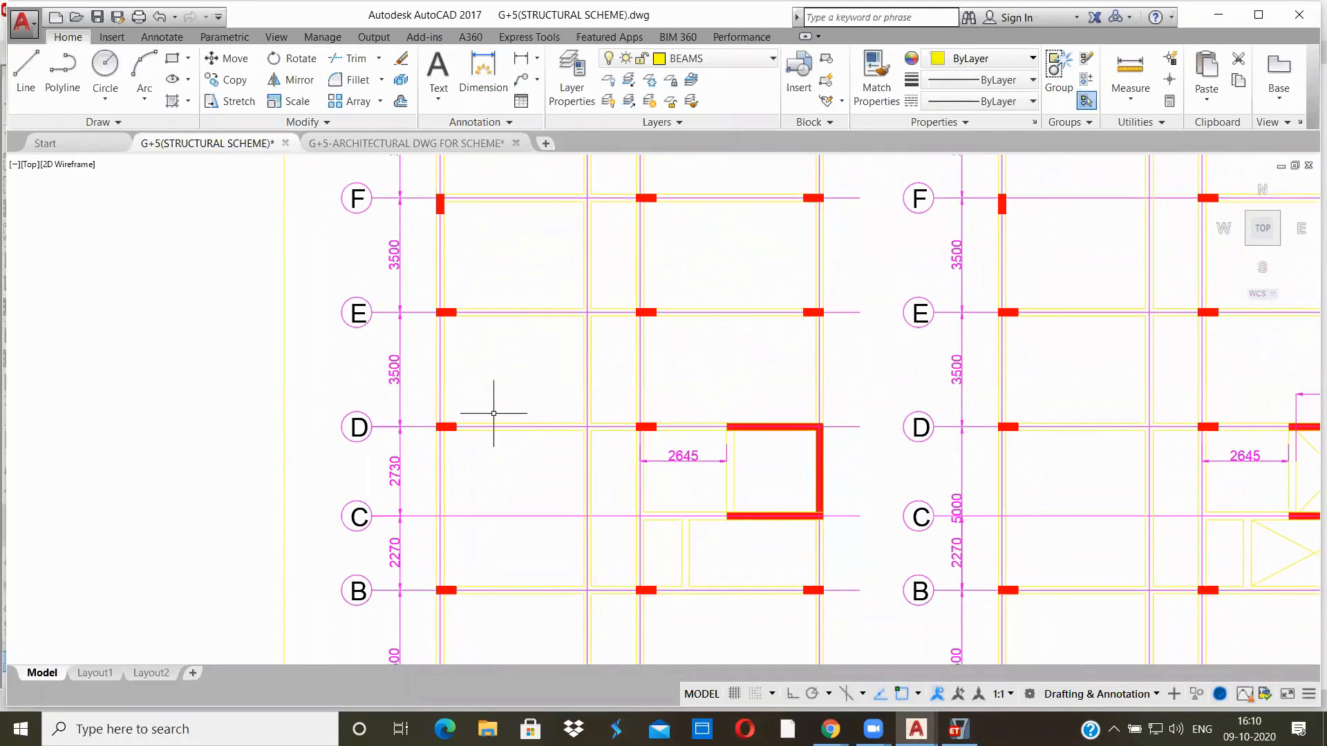
pyautogui.scroll(-2, 499, 423)
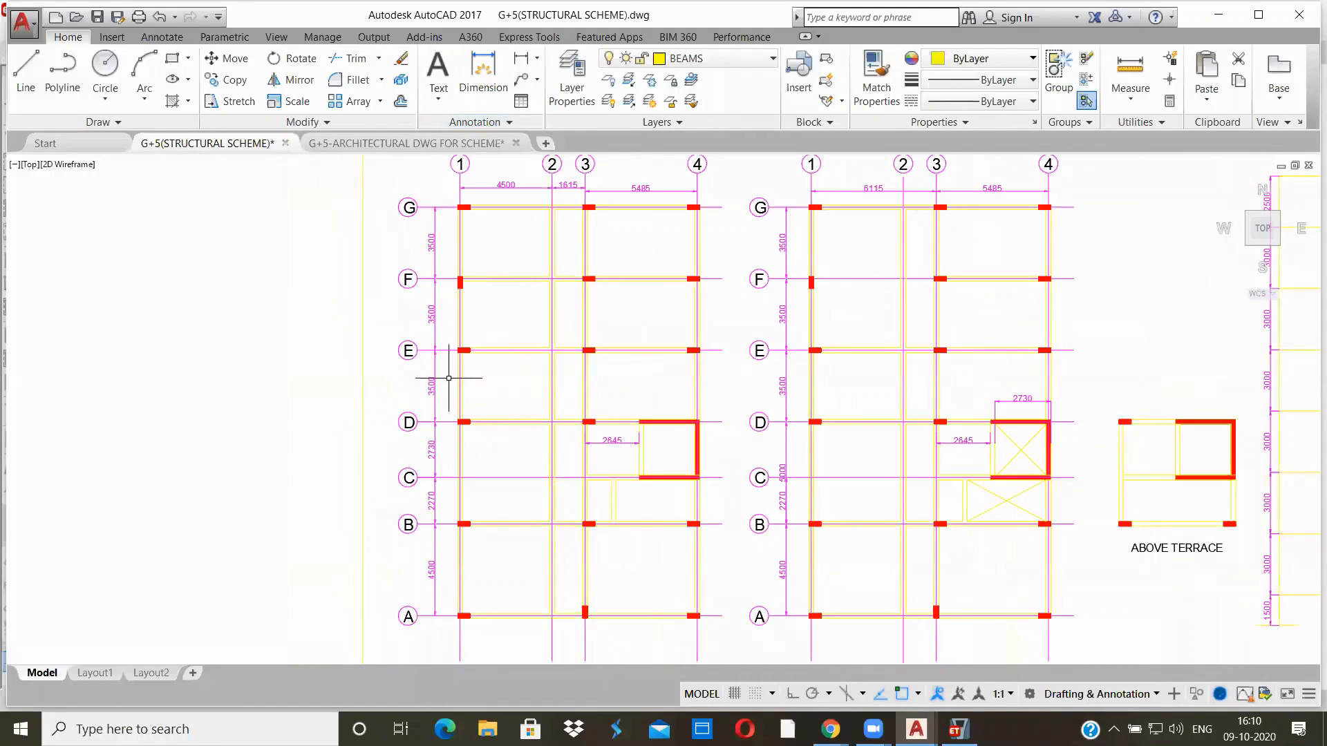
pyautogui.scroll(2, 448, 377)
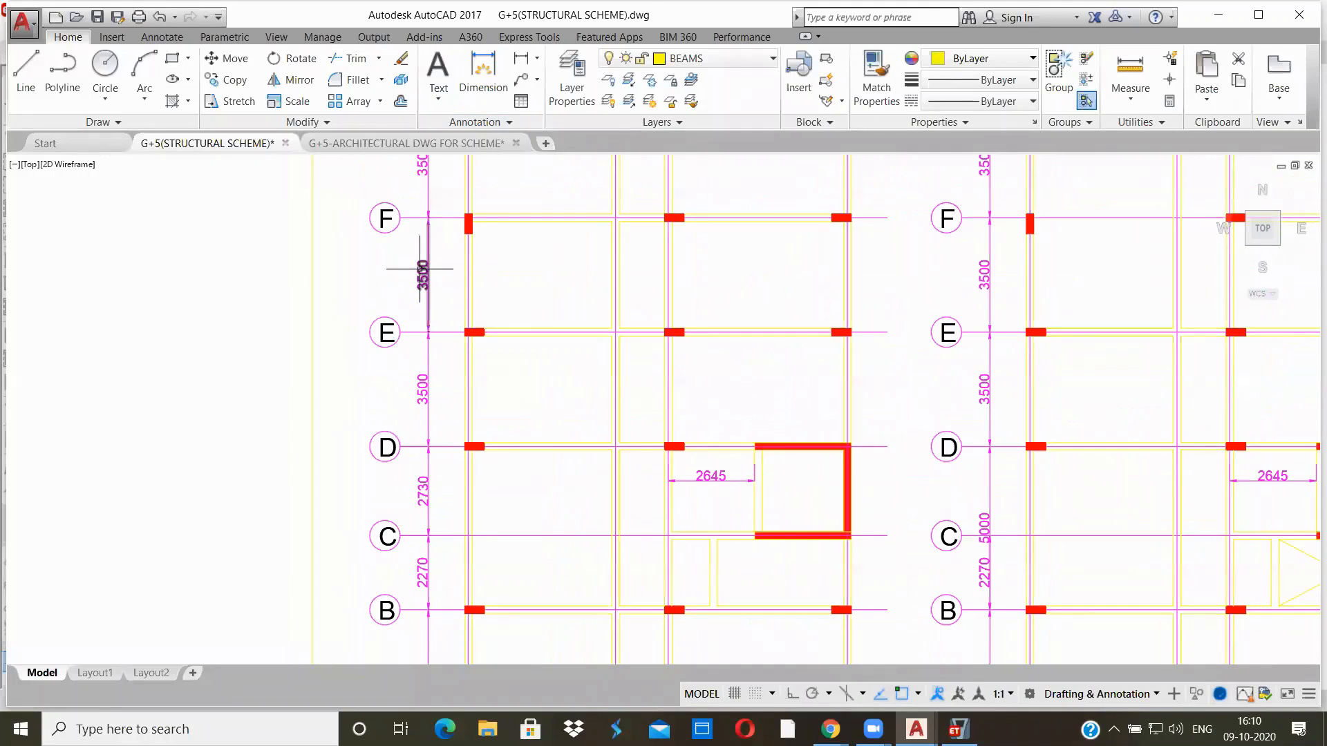
pyautogui.moveTo(435, 266); pyautogui.dragTo(429, 346, button='middle')
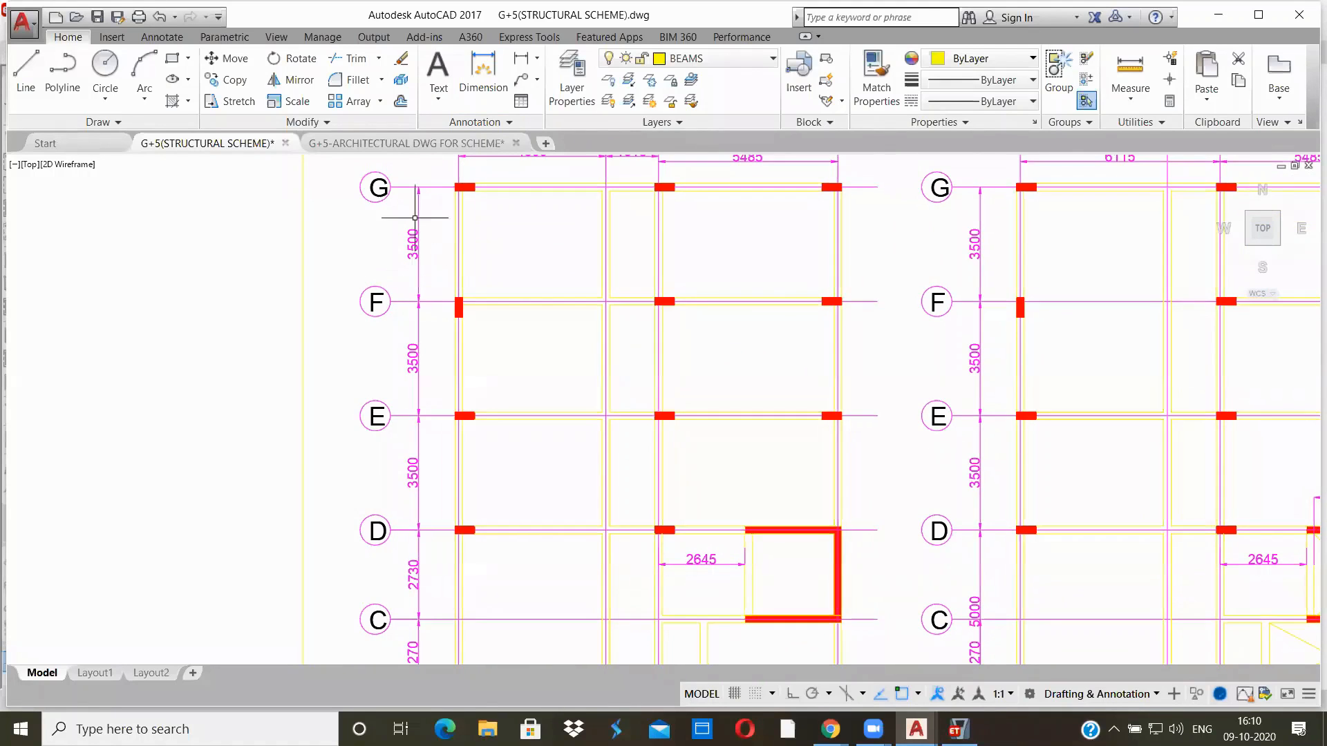
pyautogui.scroll(-3, 474, 373)
pyautogui.scroll(1, 451, 493)
pyautogui.scroll(2, 450, 492)
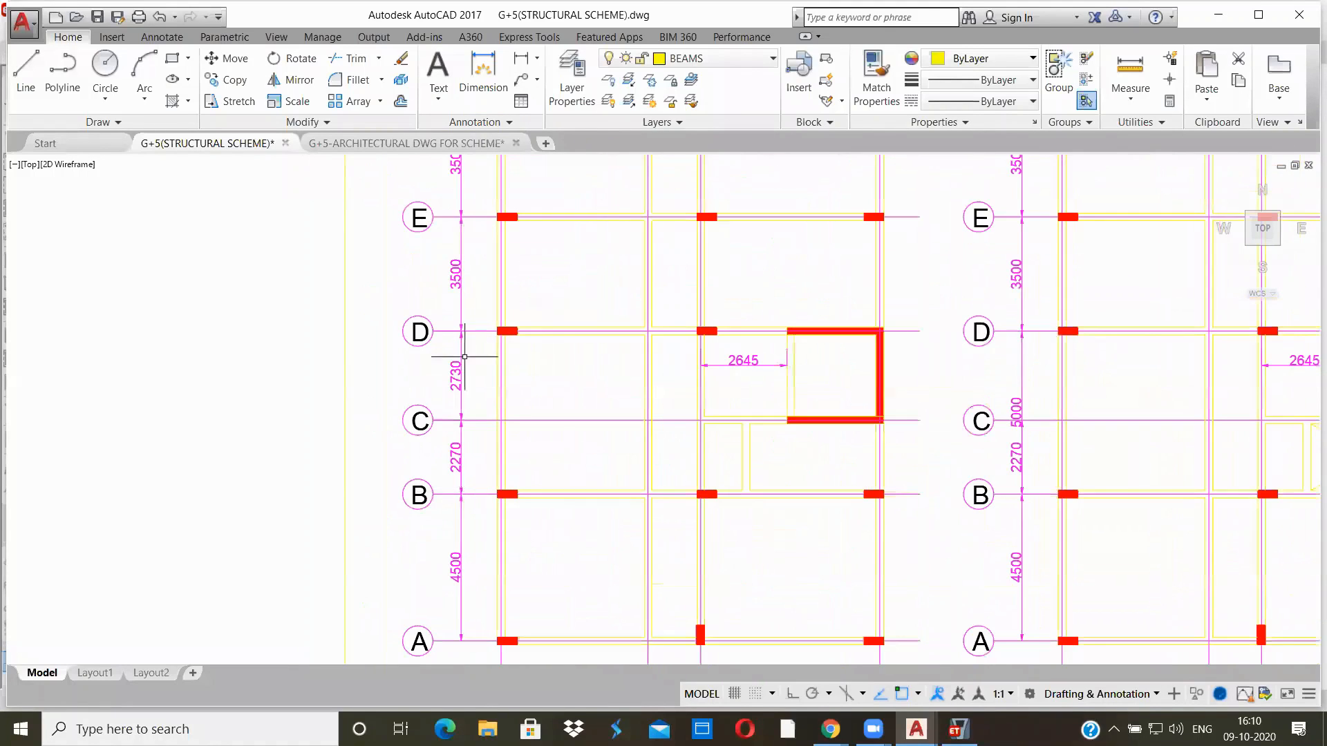
pyautogui.moveTo(588, 290); pyautogui.dragTo(379, 524, button='middle')
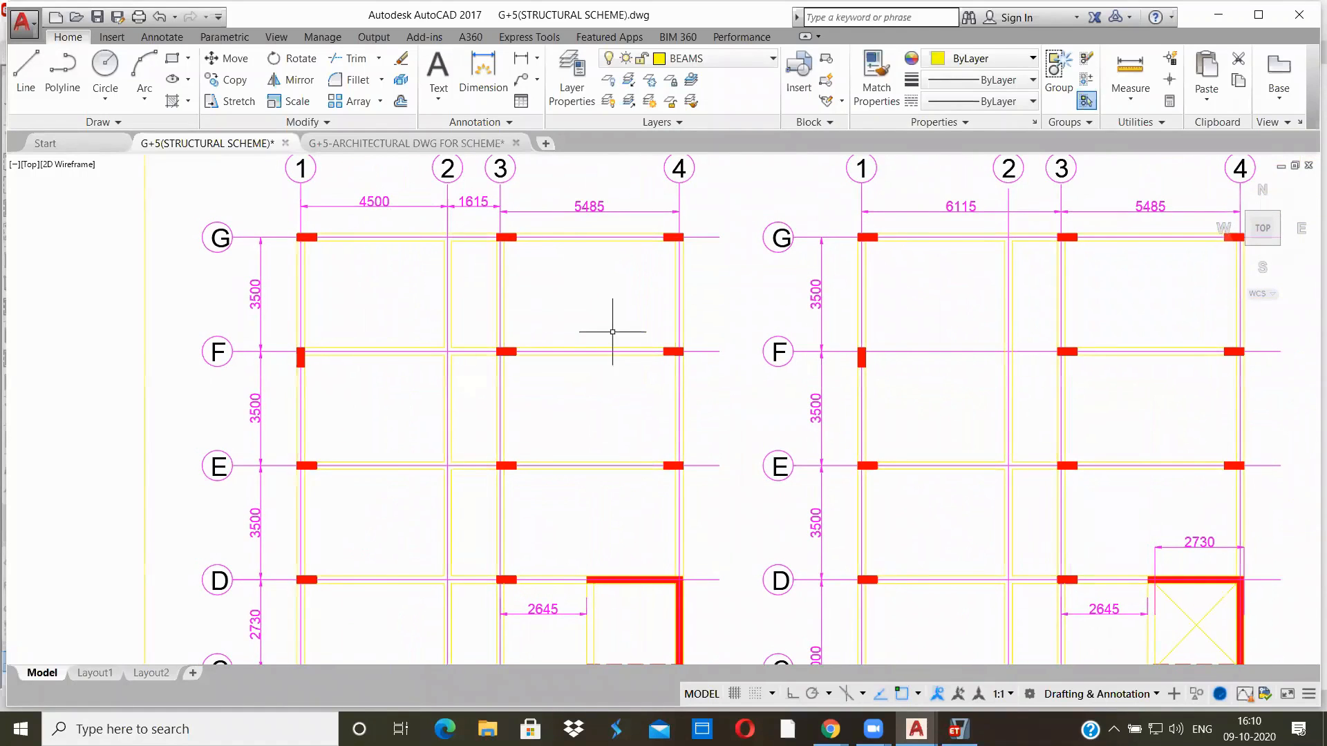
# Switch back to ETABS and set the number of grid lines in the X direction to 4
pyautogui.click(959, 729)
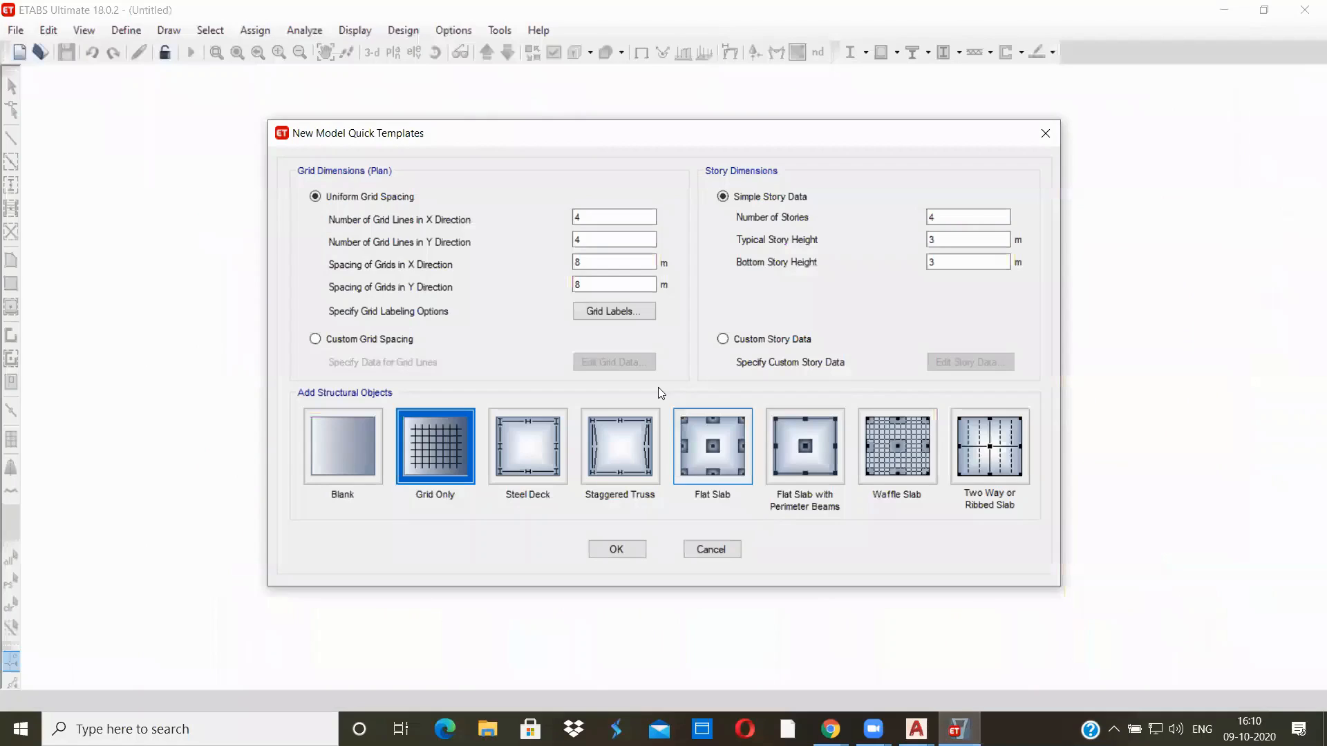
pyautogui.write('4')
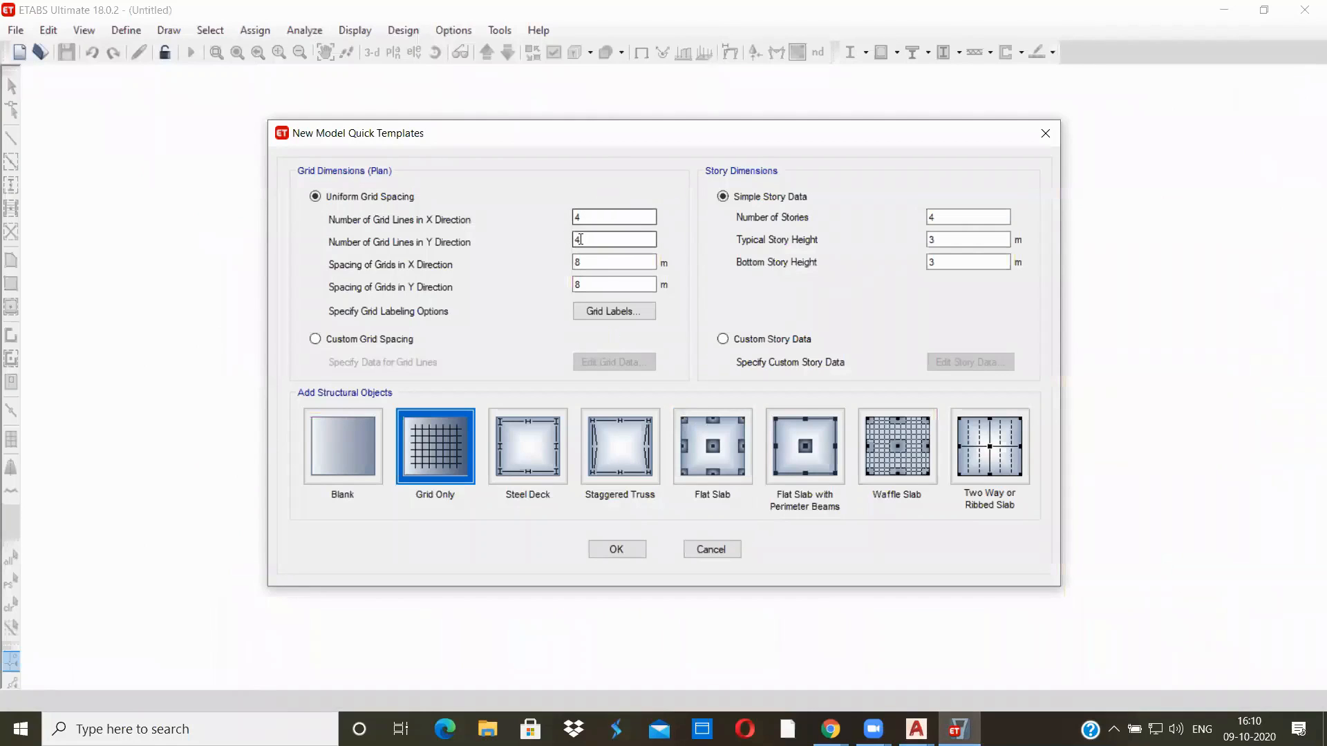
pyautogui.click(585, 266)
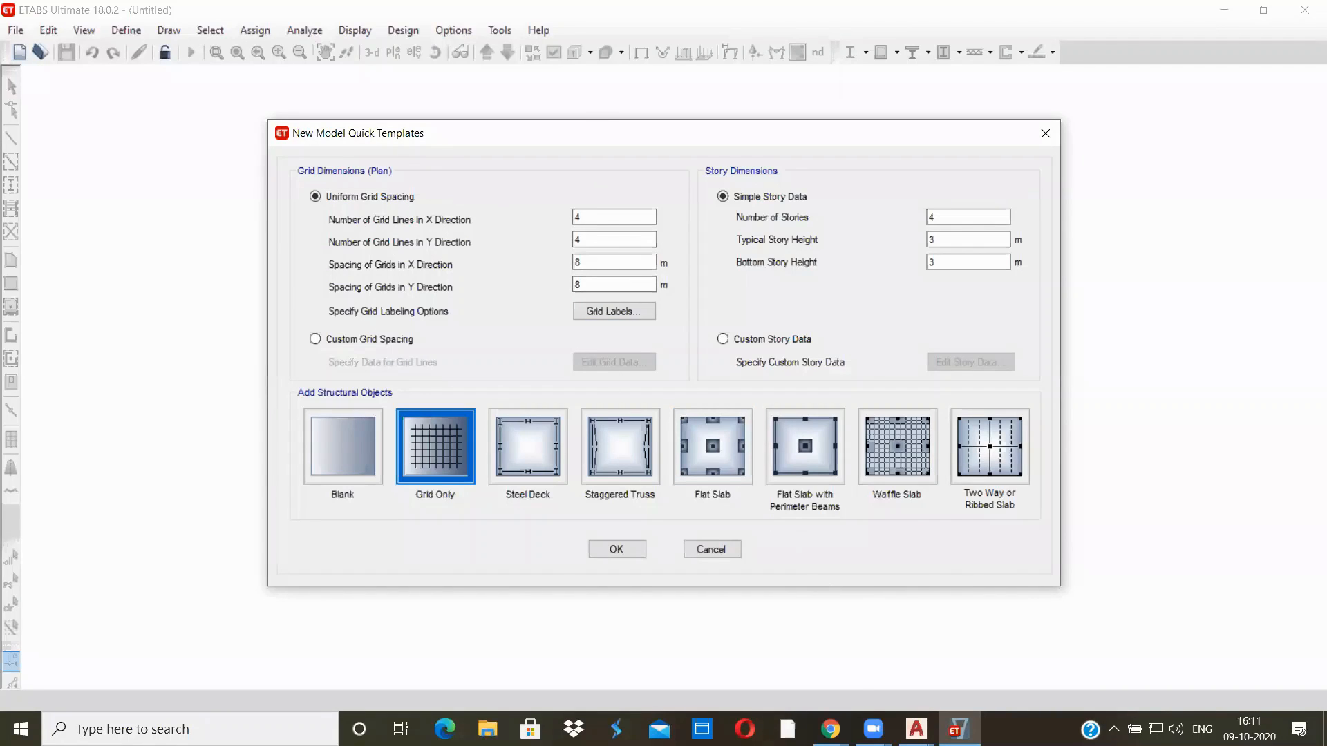
# Recheck the grid layout in the AutoCAD structural scheme drawing and return to the grid dimensions in ETABS
pyautogui.click(916, 729)
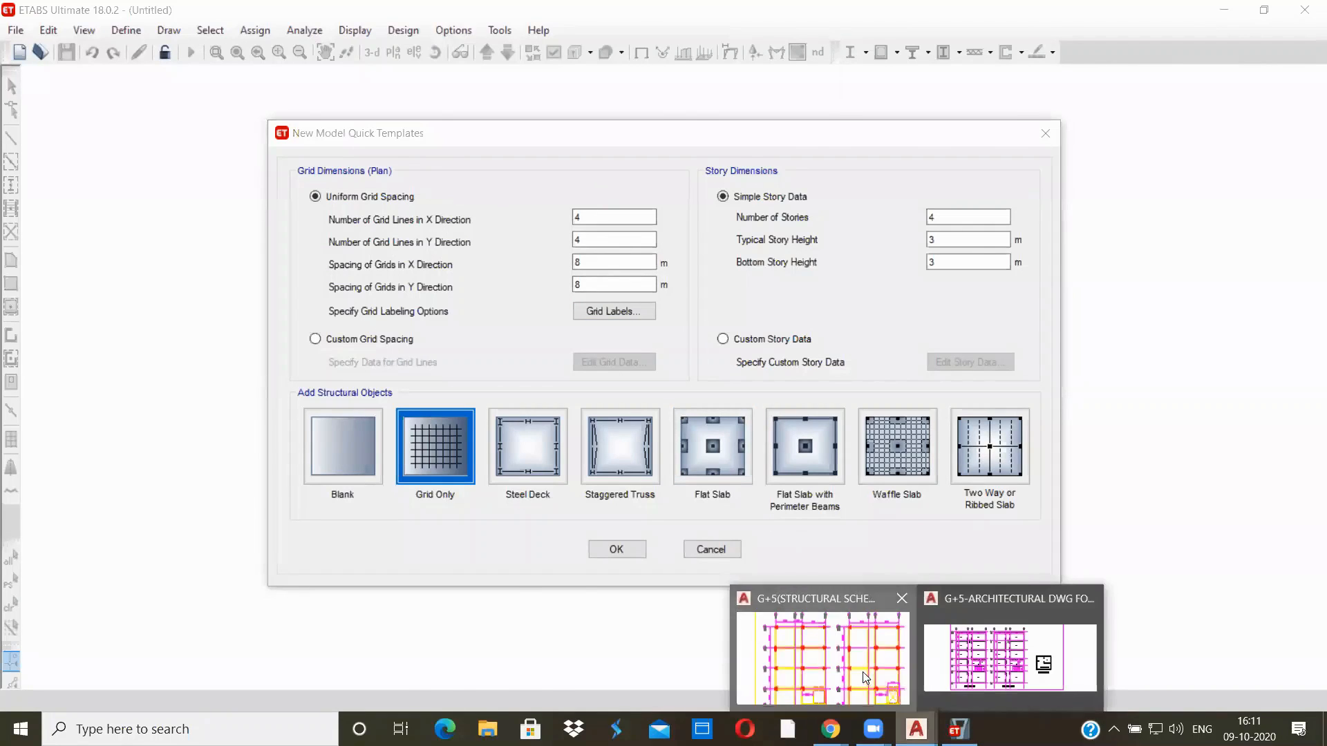
pyautogui.click(868, 681)
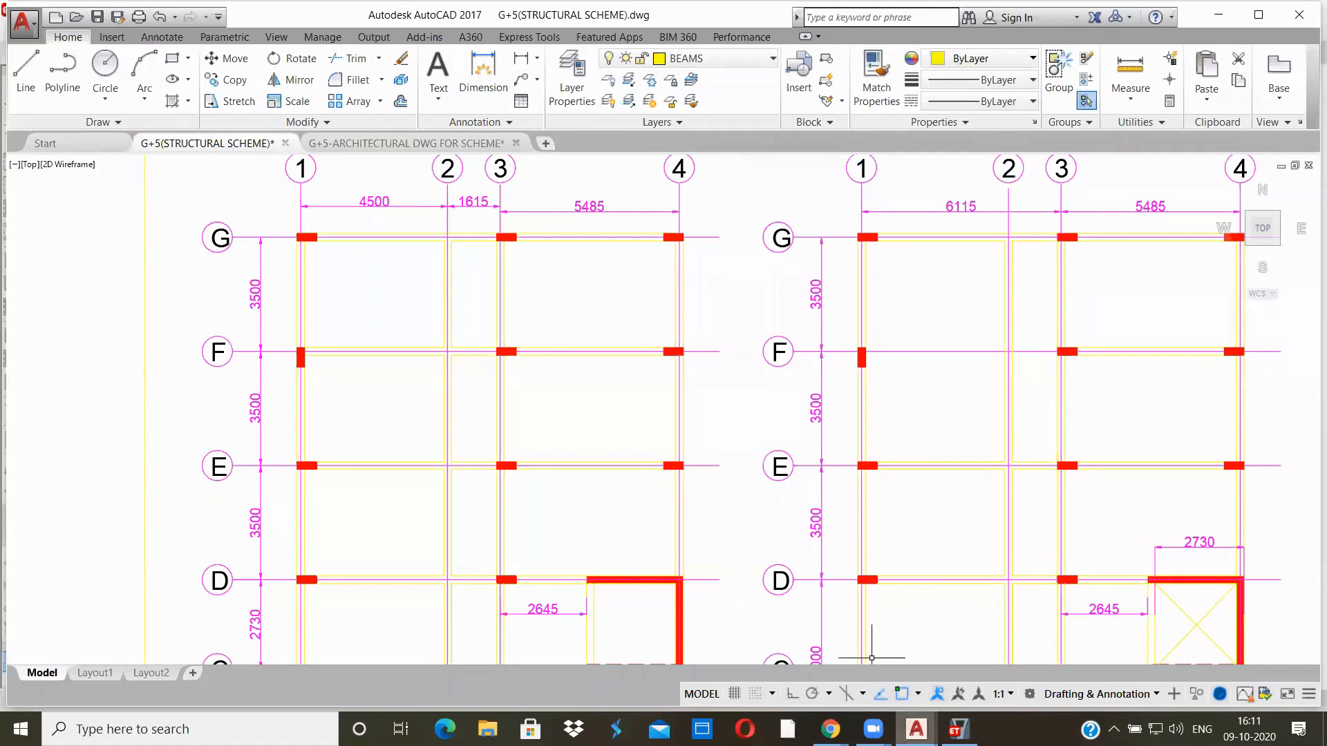
pyautogui.click(959, 729)
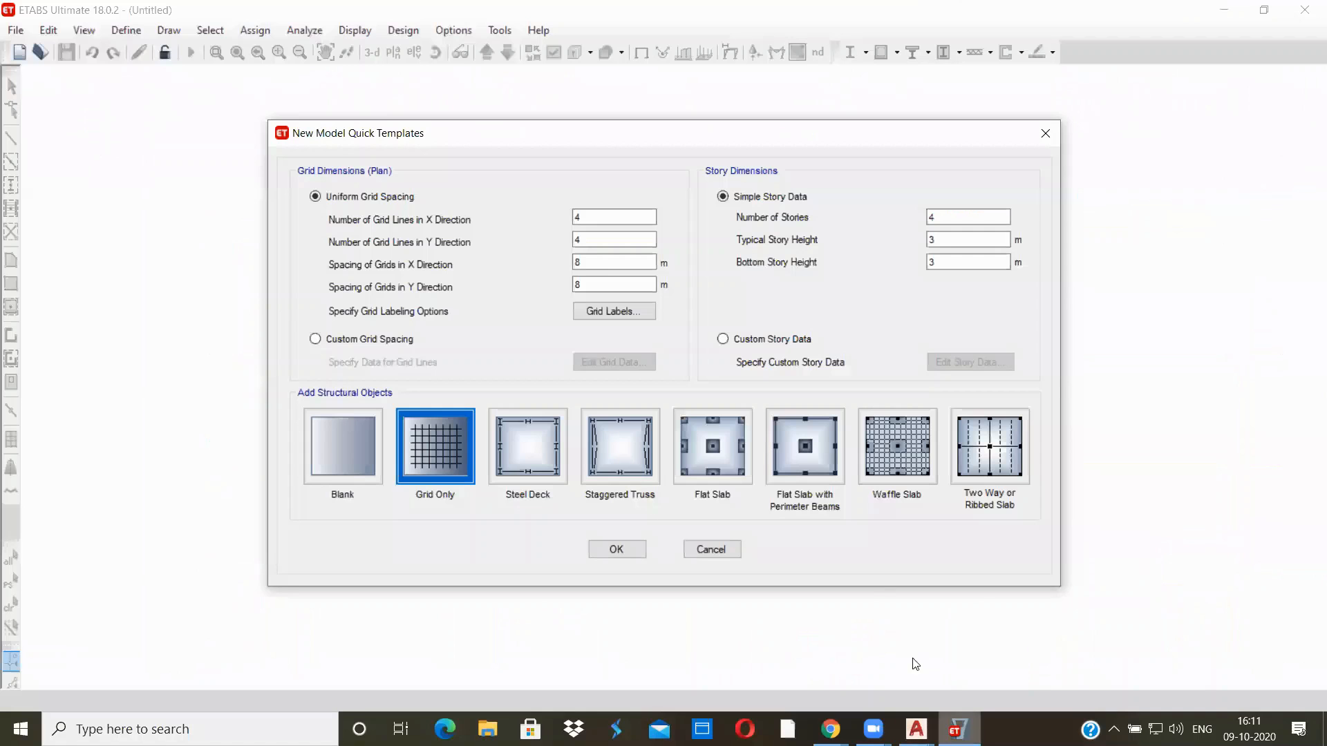
pyautogui.click(581, 216)
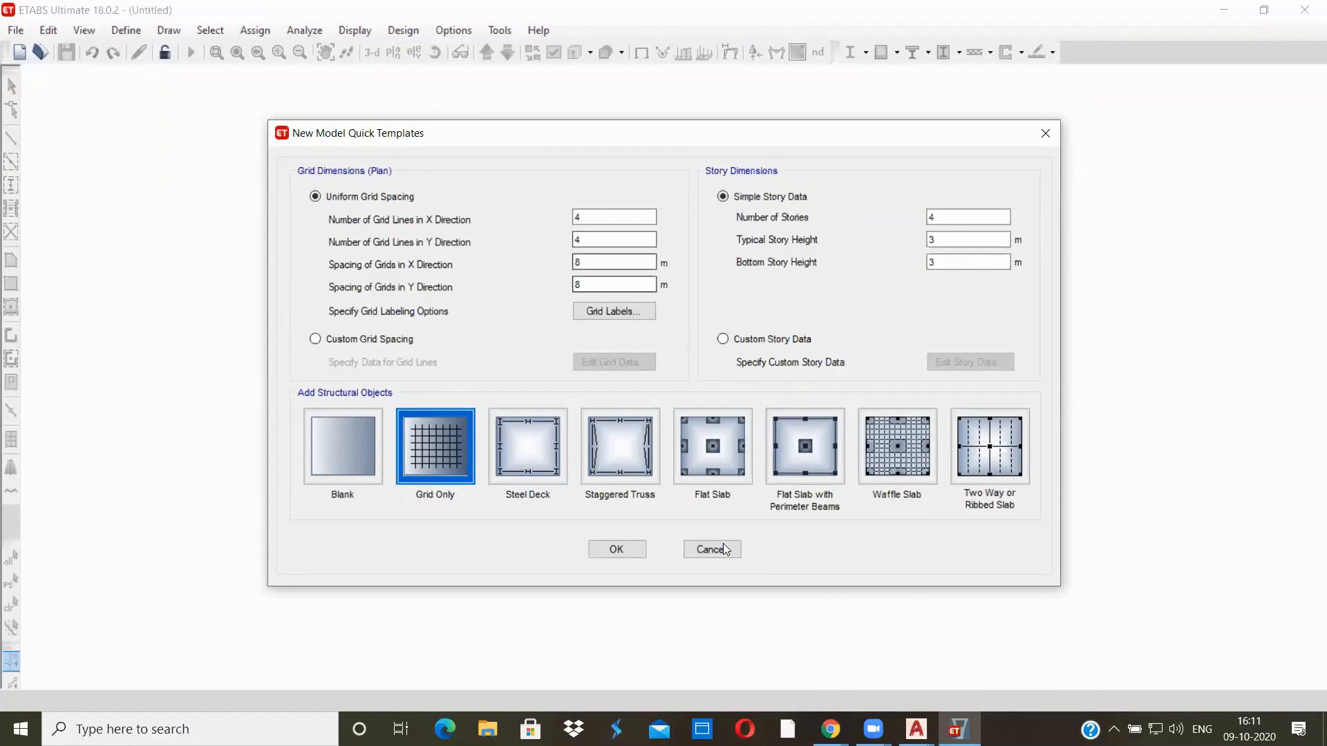
# Check grid lines A to G in the AutoCAD structural scheme and set the number of Y-direction grid lines to 7 in ETABS
pyautogui.moveTo(916, 729)
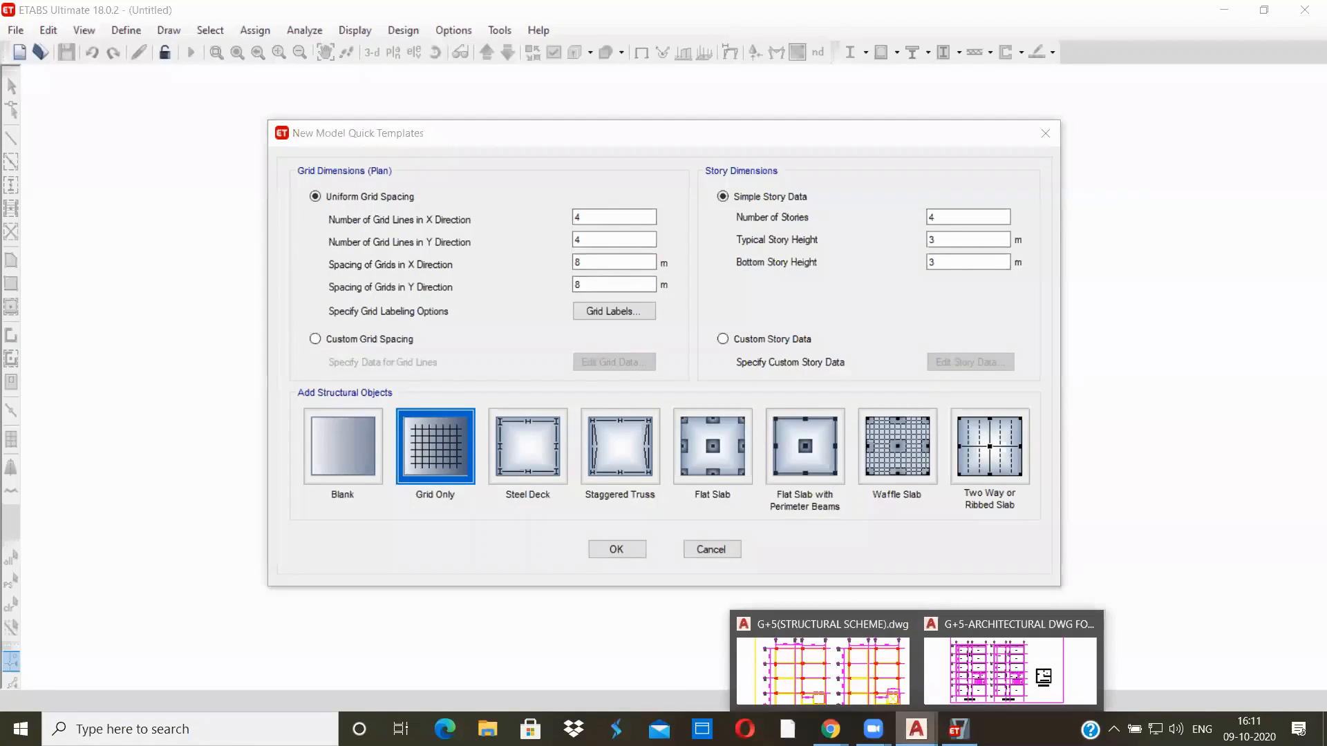
pyautogui.click(829, 663)
pyautogui.scroll(-3, 754, 620)
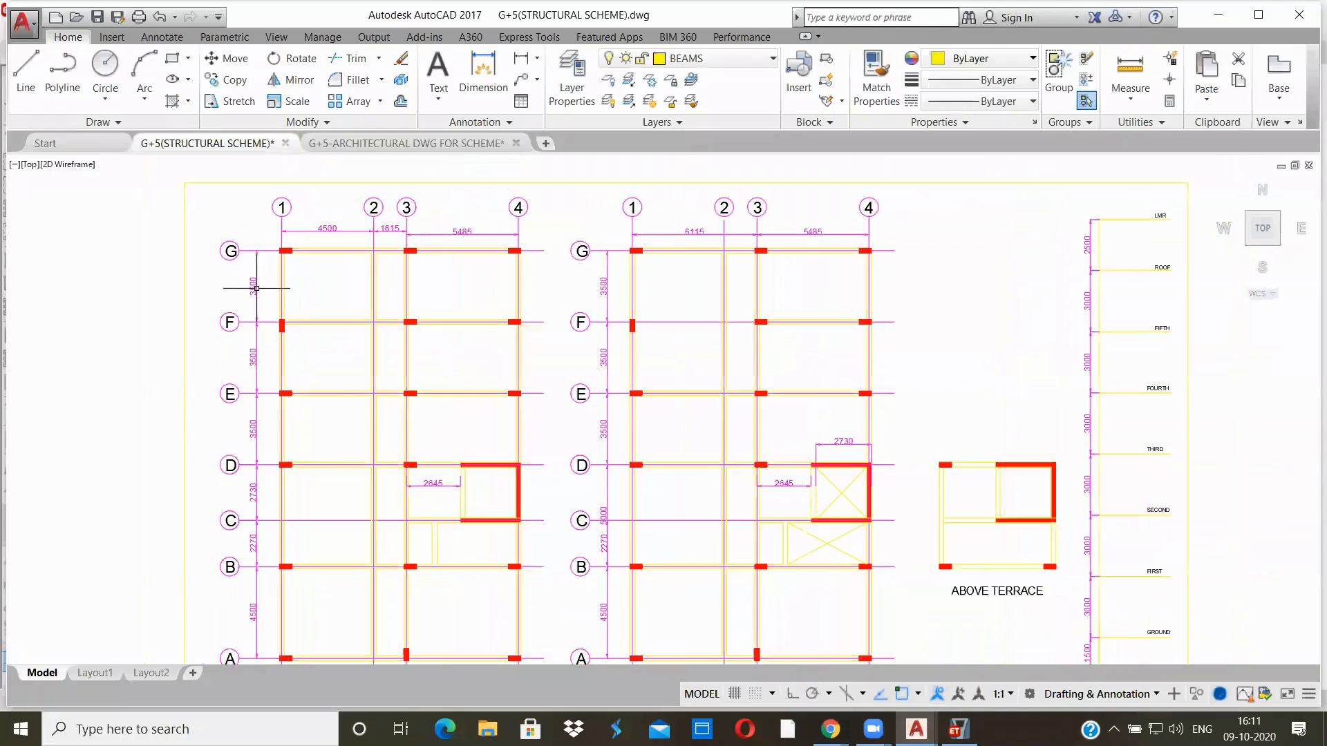
pyautogui.moveTo(310, 367); pyautogui.dragTo(325, 233, button='middle')
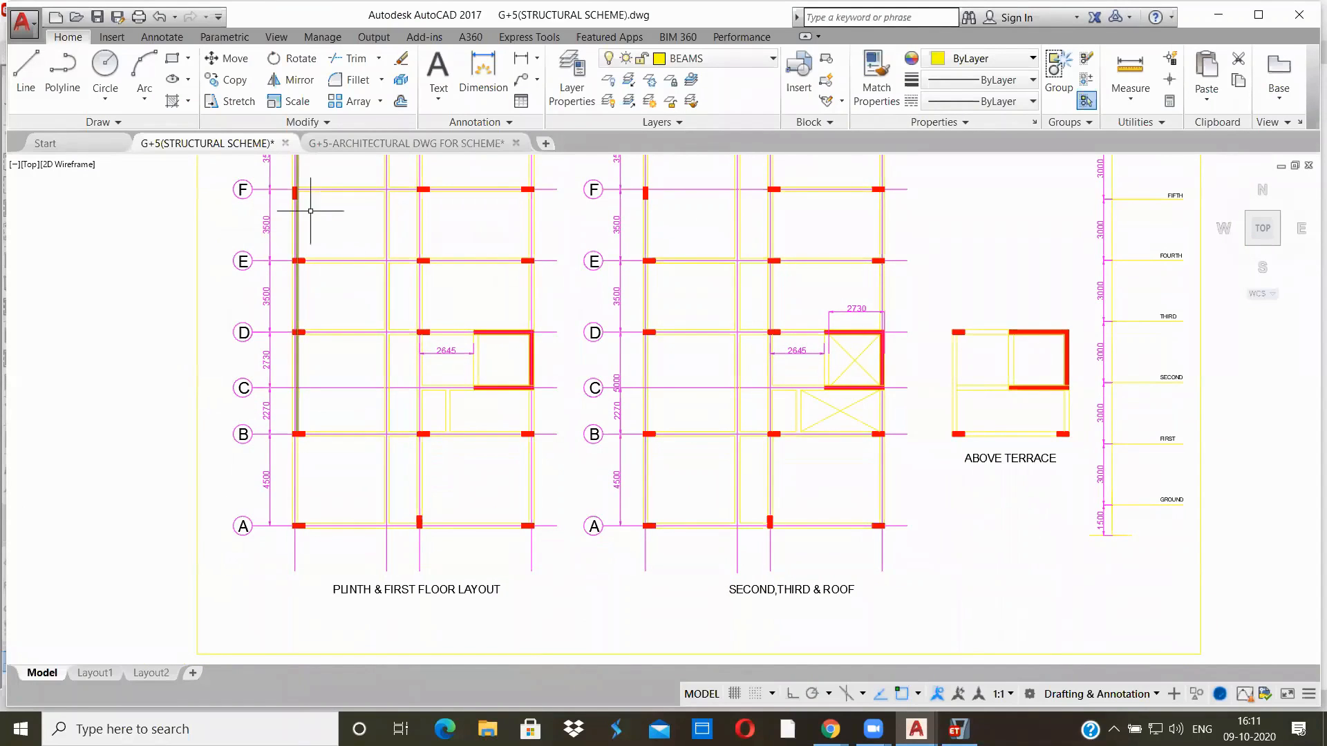
pyautogui.moveTo(326, 210); pyautogui.dragTo(322, 283, button='middle')
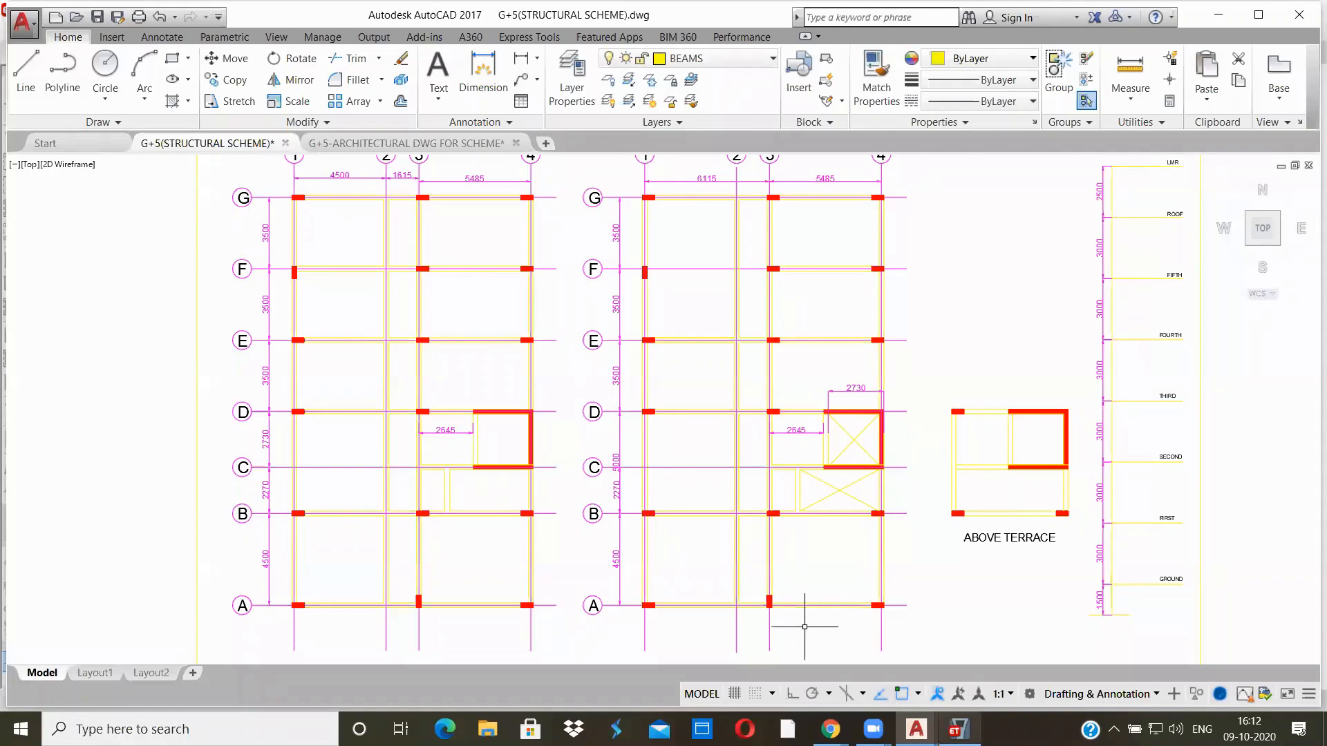
pyautogui.click(959, 729)
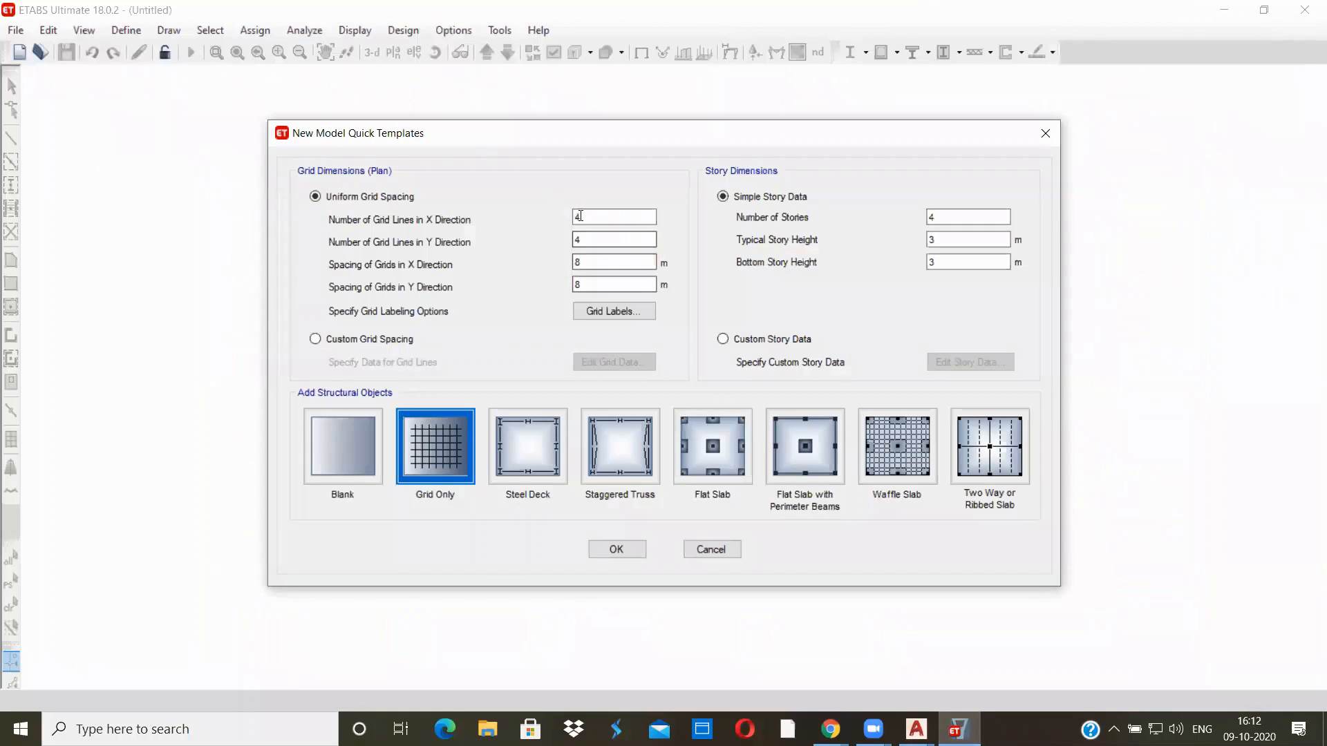
pyautogui.click(579, 238)
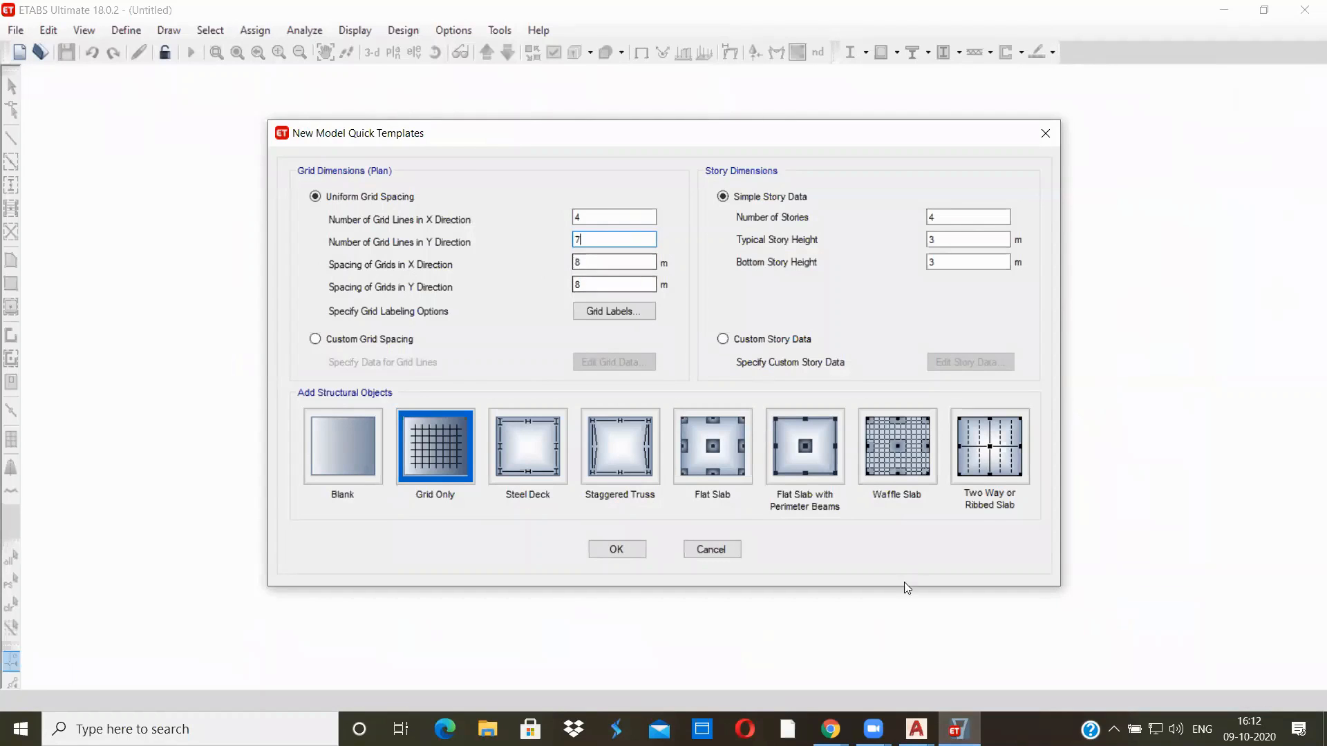
# Check the spacing of grid lines 1 to 4 in the AutoCAD structural scheme and return to the X-direction grid spacing in ETABS
pyautogui.click(916, 729)
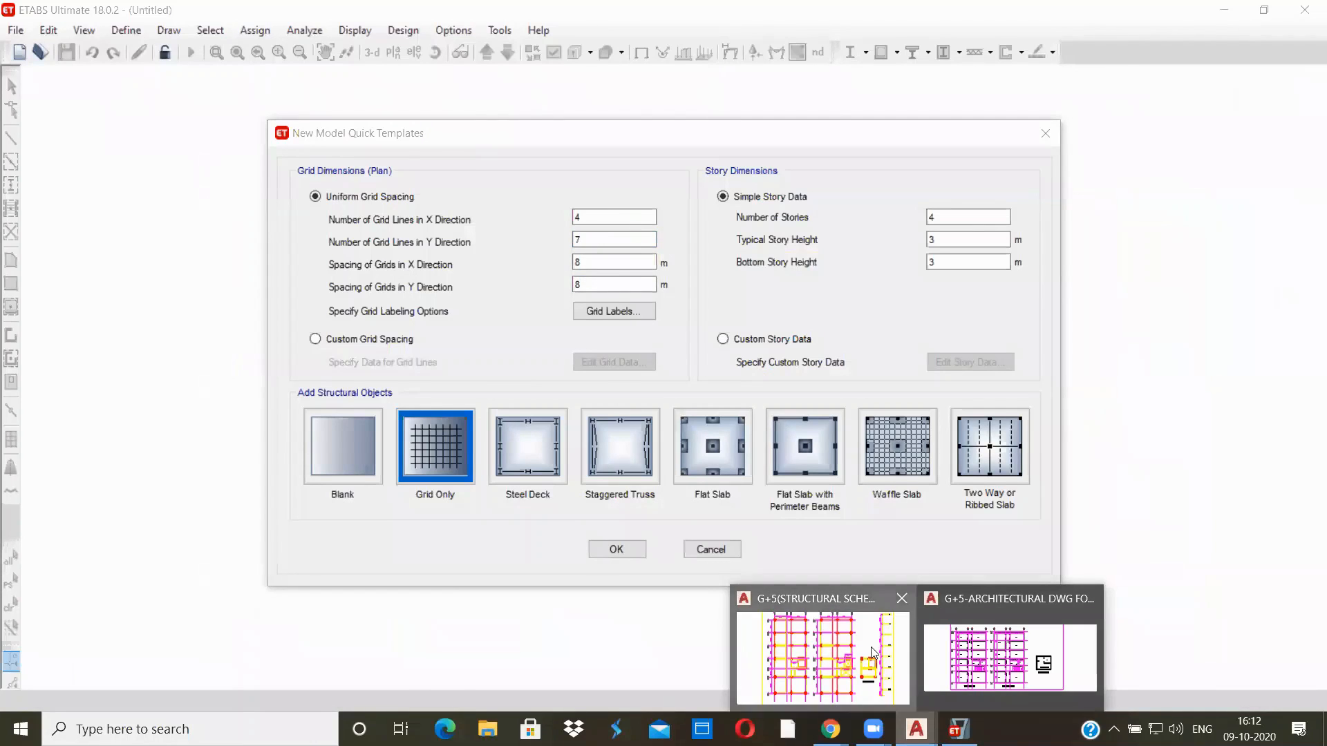
pyautogui.click(885, 684)
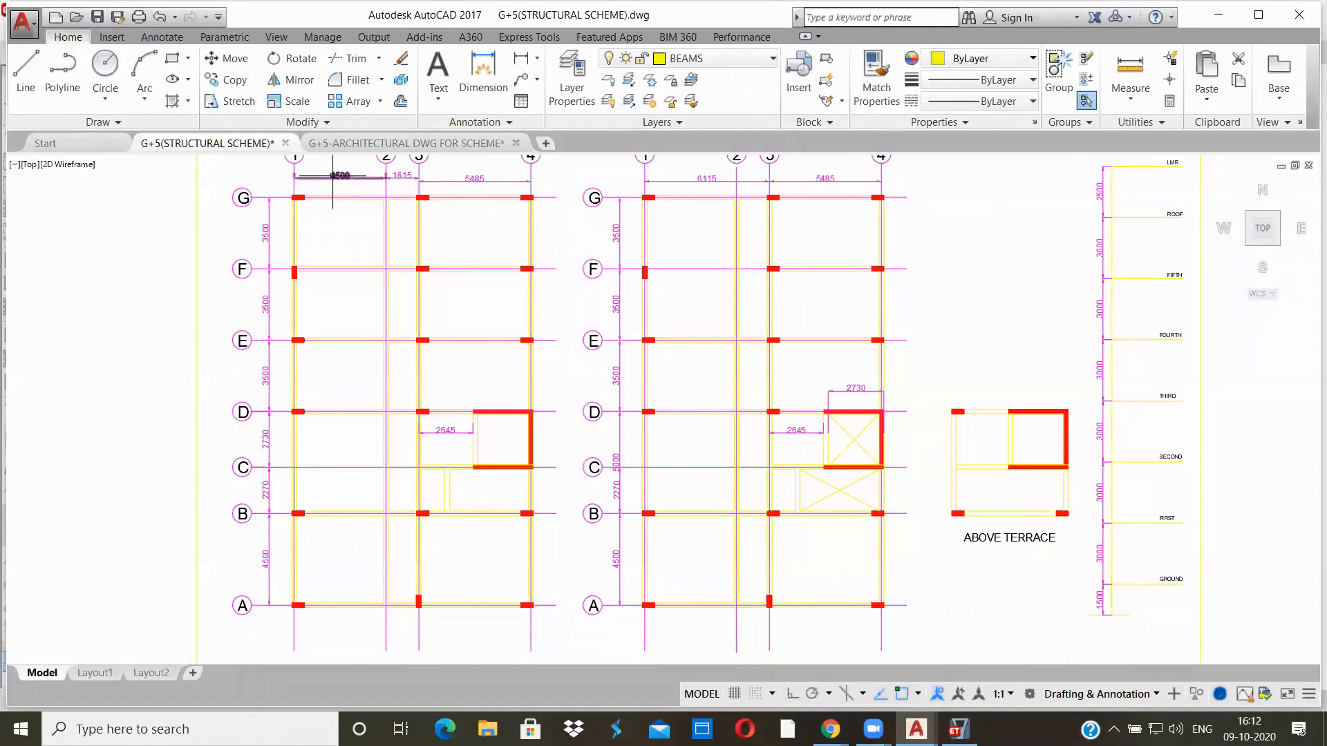
pyautogui.scroll(4, 331, 186)
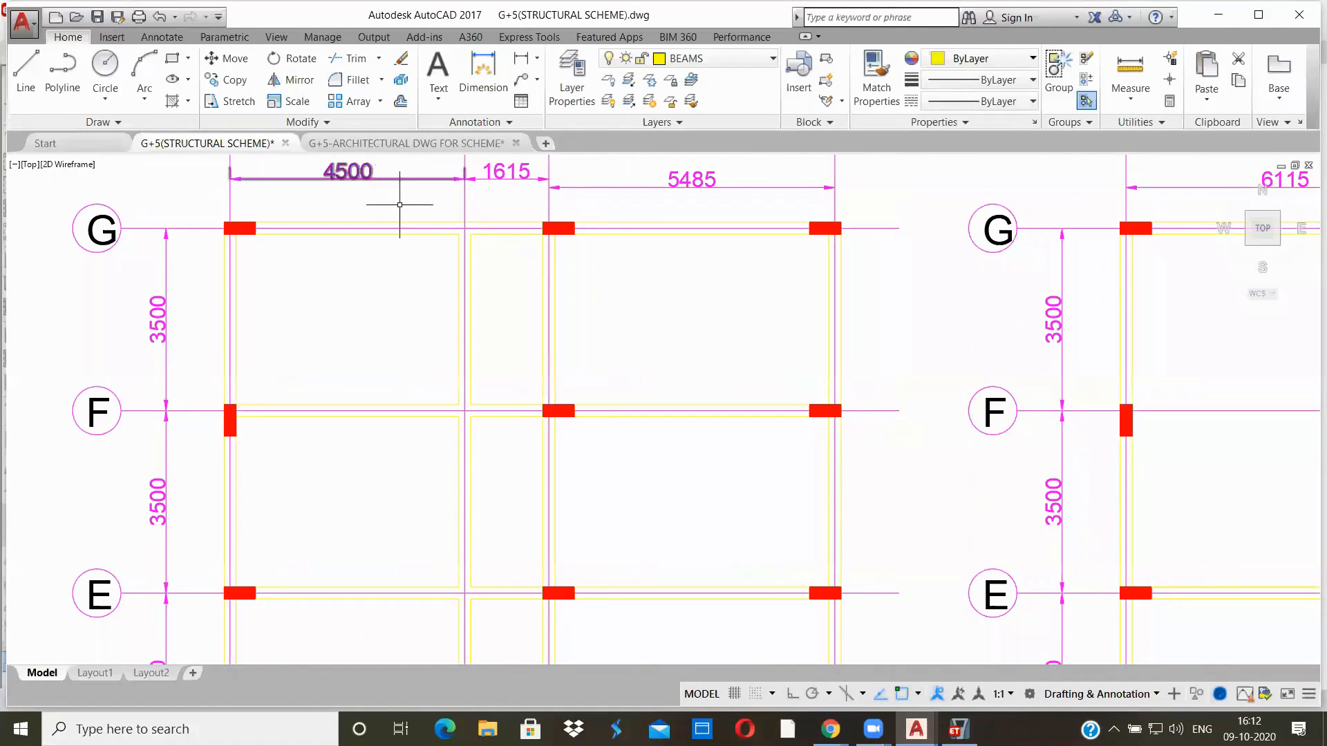
pyautogui.click(957, 729)
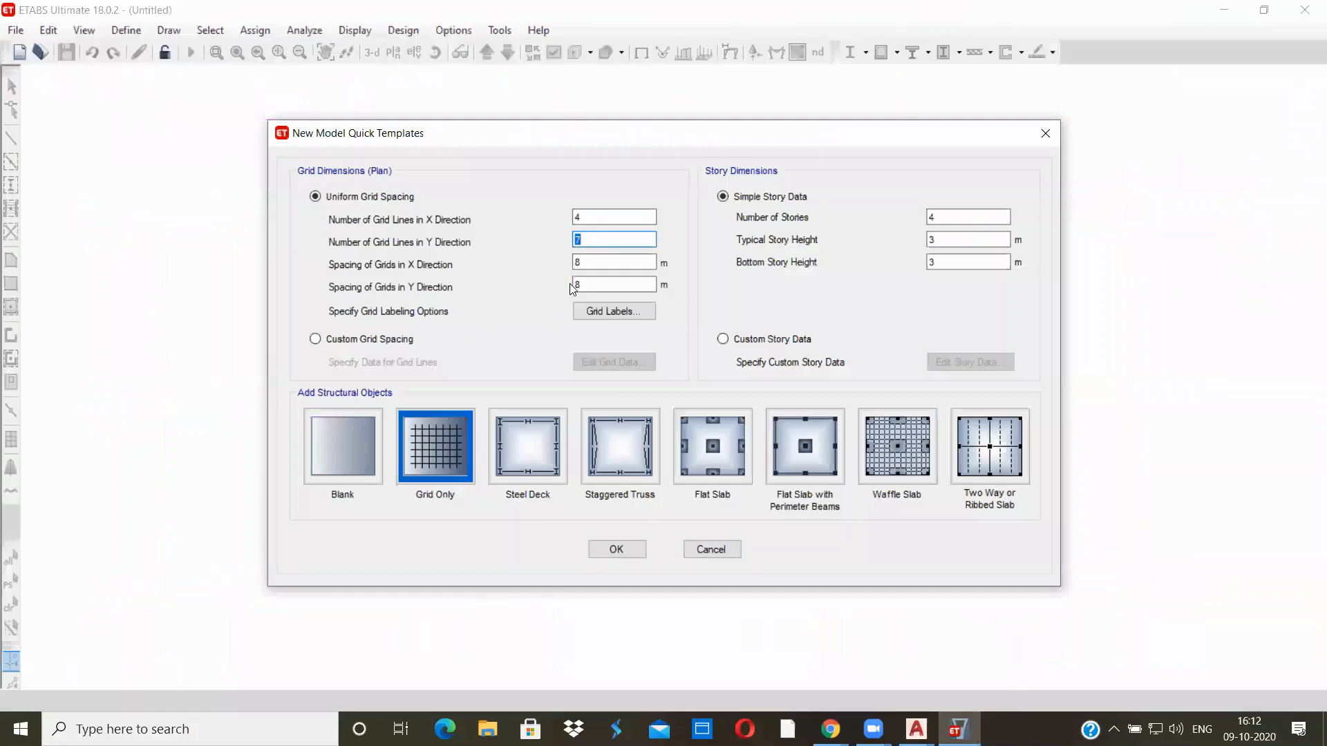
pyautogui.click(581, 265)
# Check the spacing of grid lines A to G in the AutoCAD structural scheme and set the Y-direction grid spacing to 3.5 m in ETABS
pyautogui.click(916, 729)
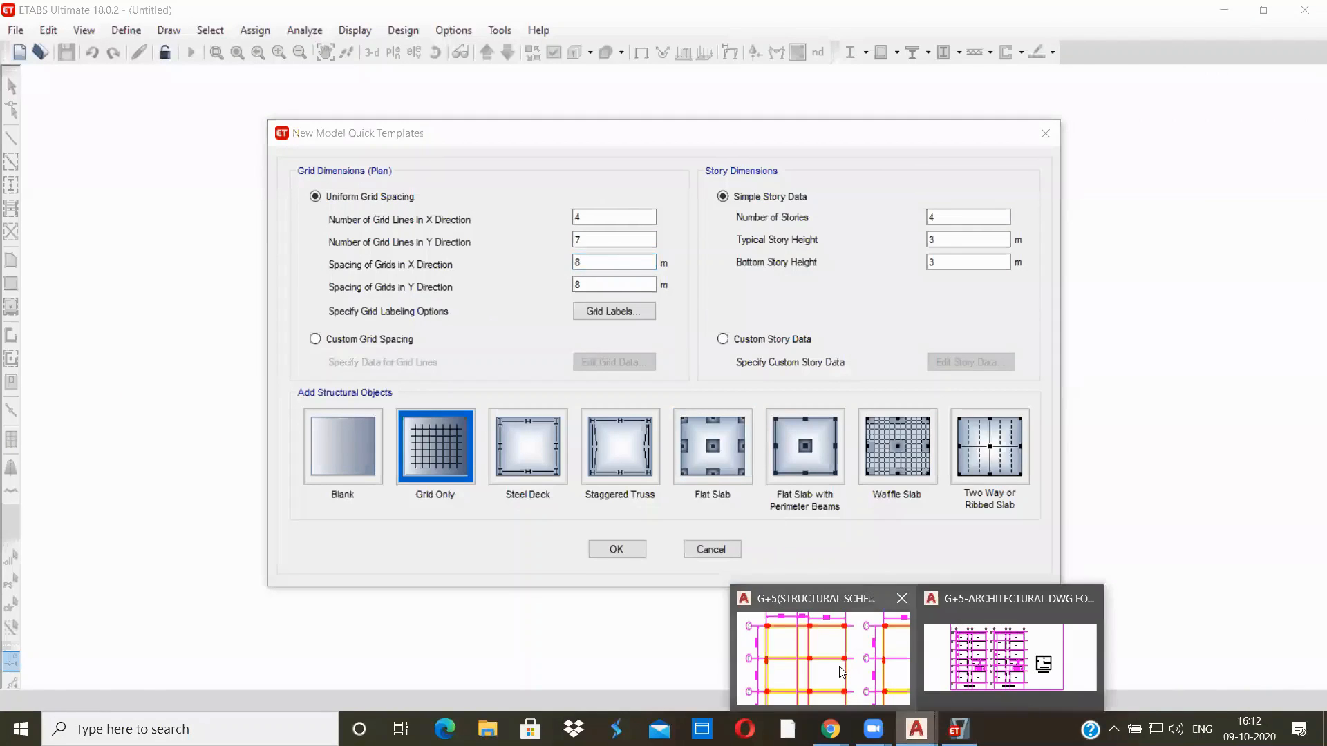
pyautogui.click(760, 596)
pyautogui.scroll(-5, 261, 521)
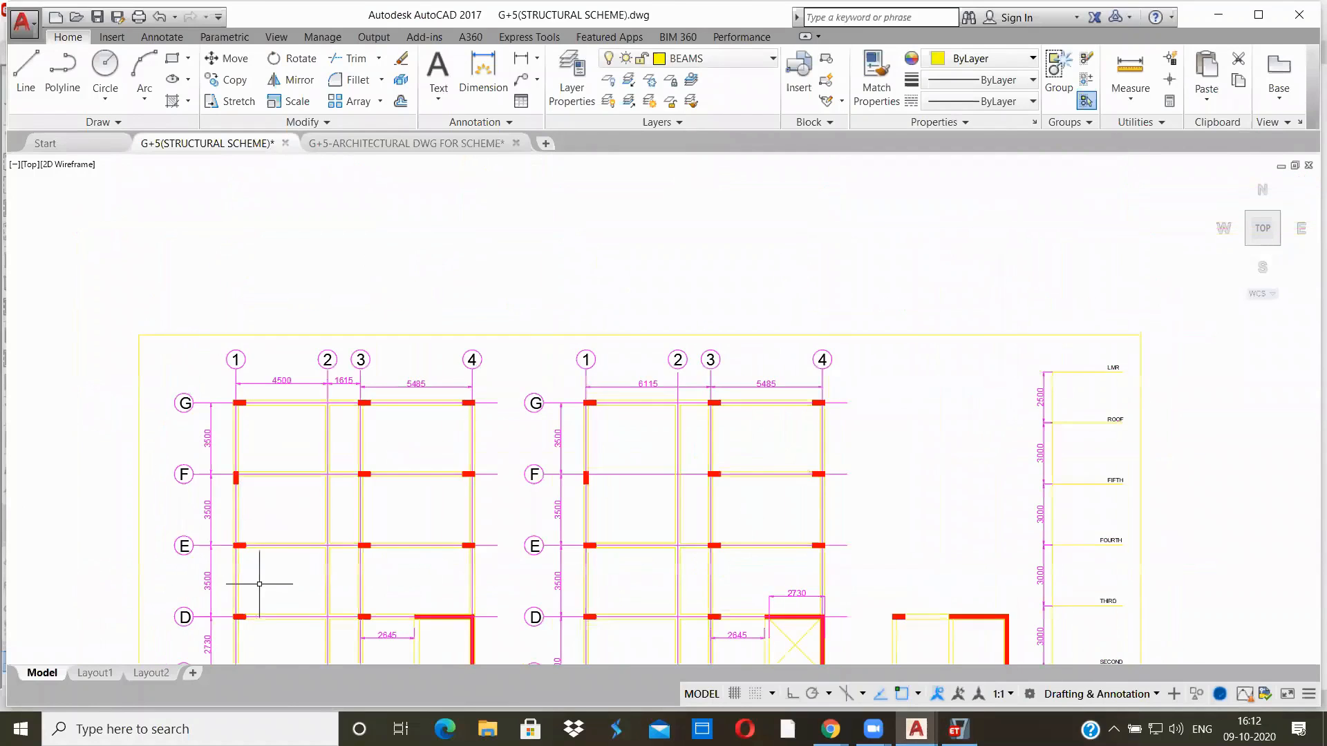
pyautogui.moveTo(261, 581); pyautogui.dragTo(328, 411, button='middle')
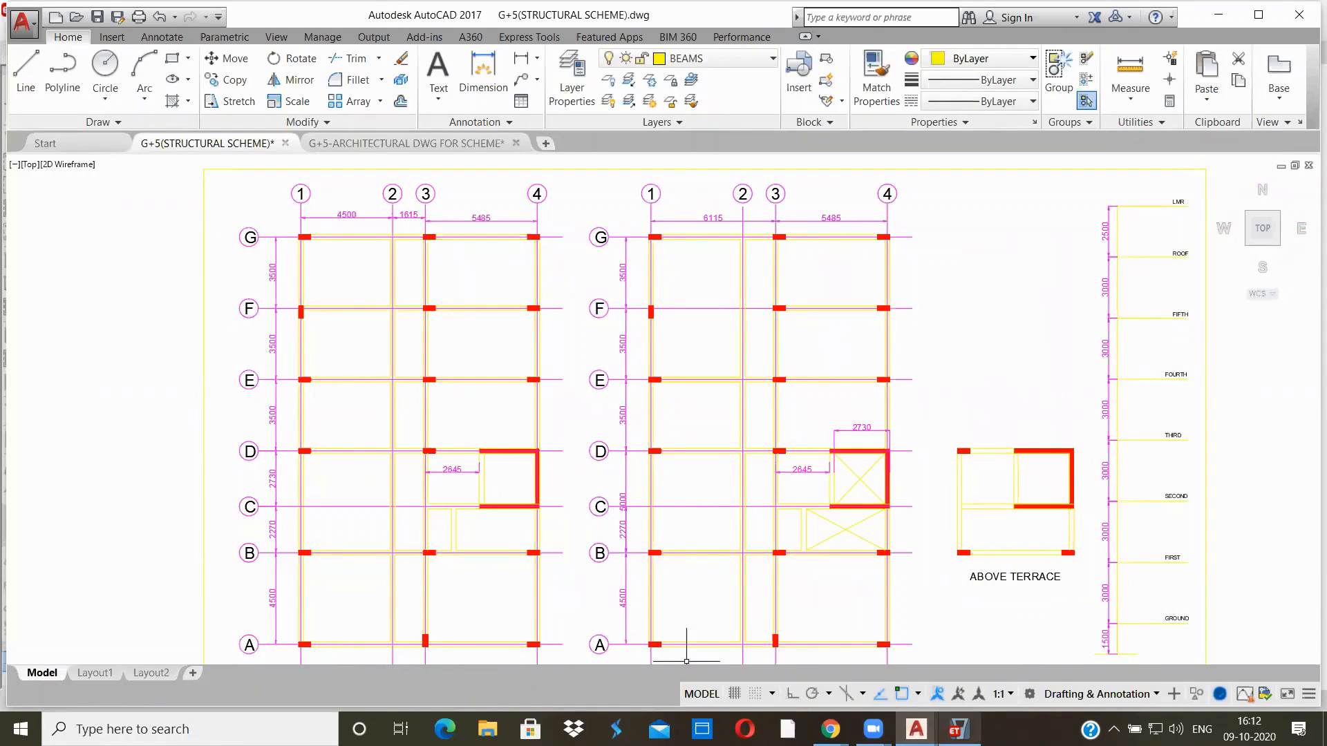
pyautogui.moveTo(958, 729)
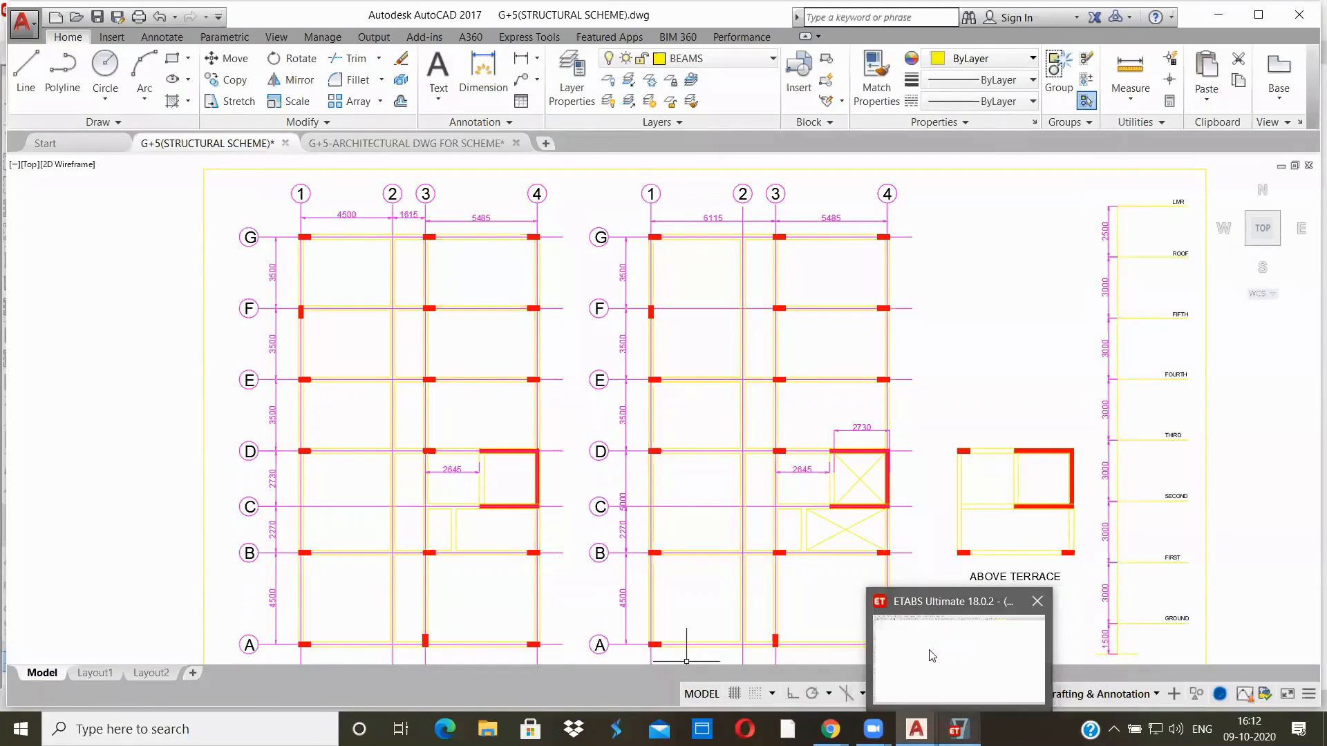
pyautogui.click(931, 655)
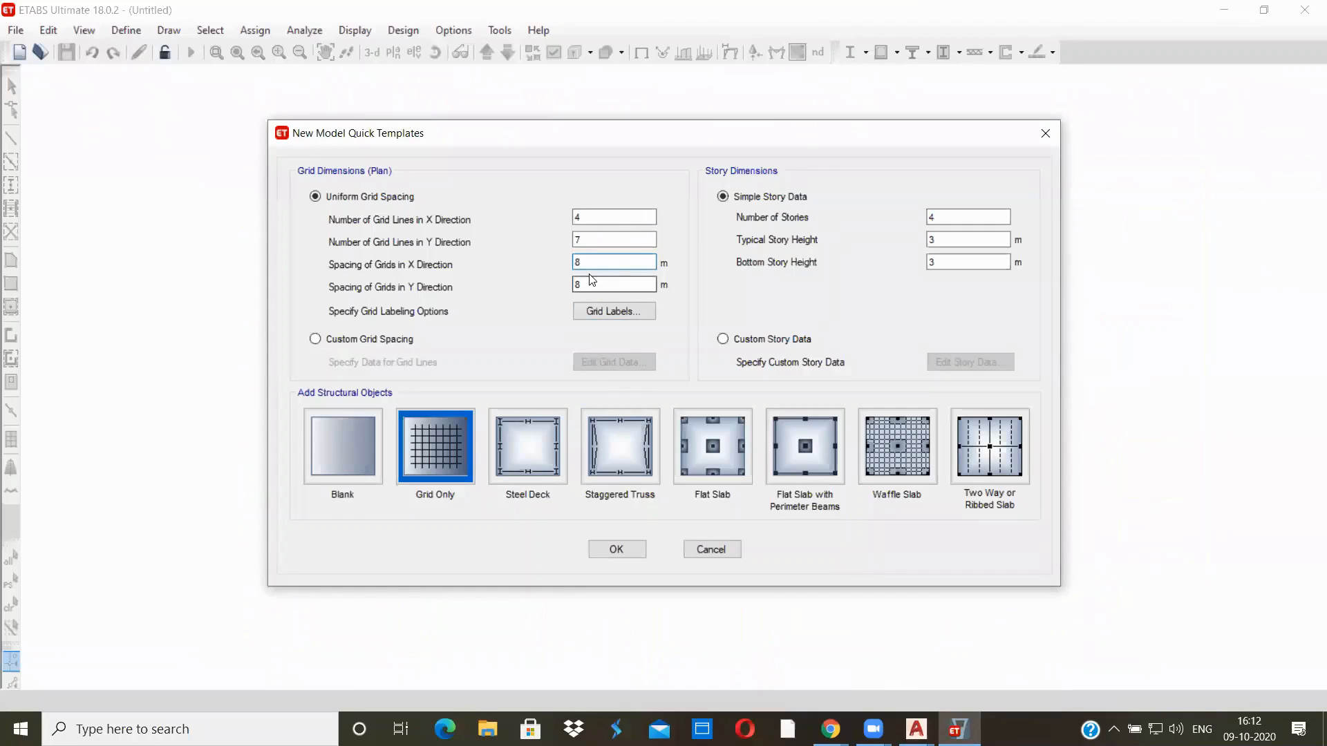
pyautogui.press('Tab')
pyautogui.write('3.5')
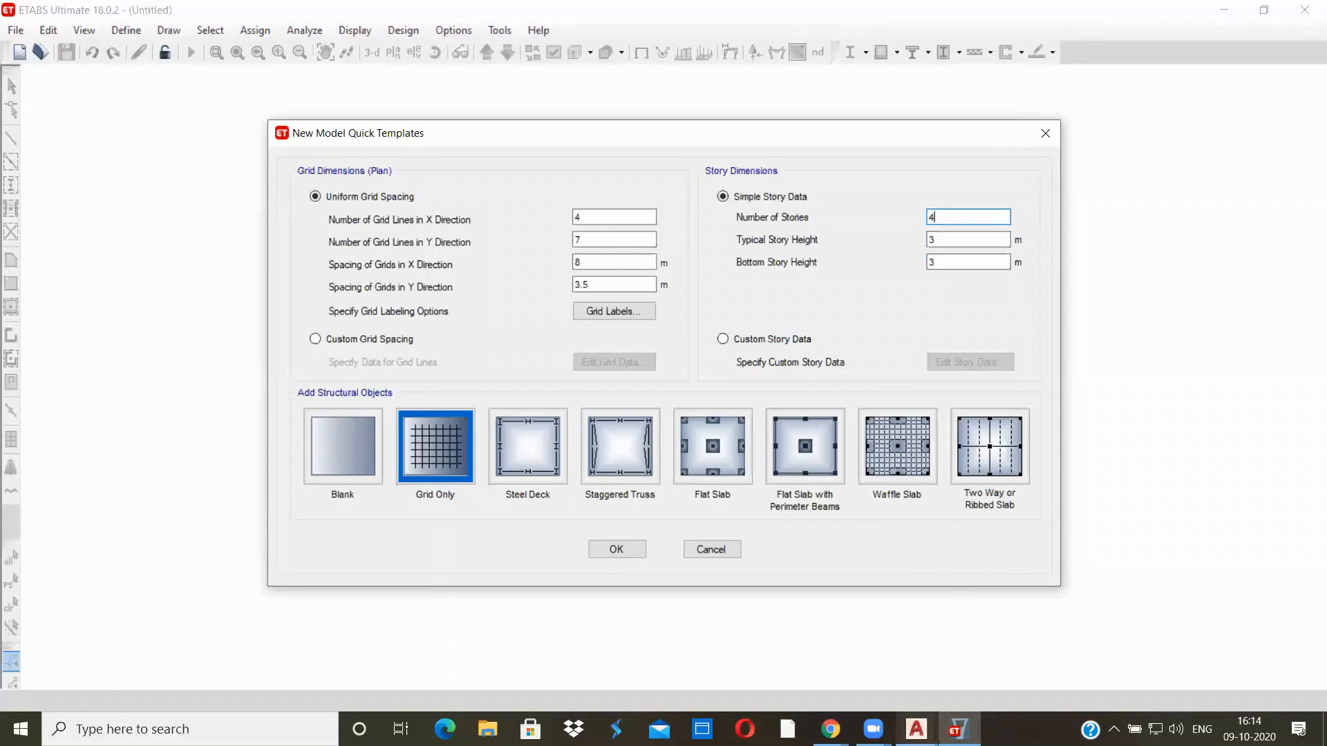
# Switch to the G+5(STRUCTURAL SCHEME) drawing in AutoCAD and examine the height from the base to the ground level in the story height diagram
pyautogui.moveTo(916, 728)
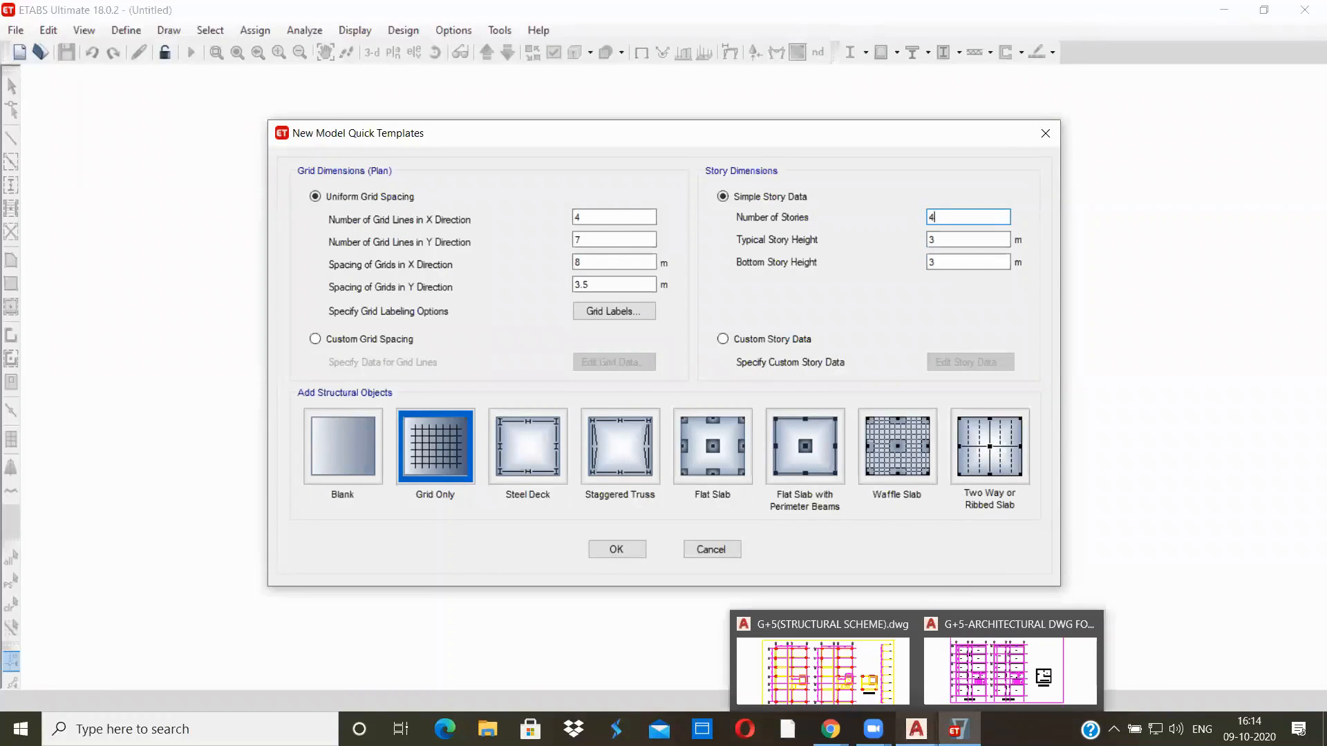
pyautogui.click(832, 657)
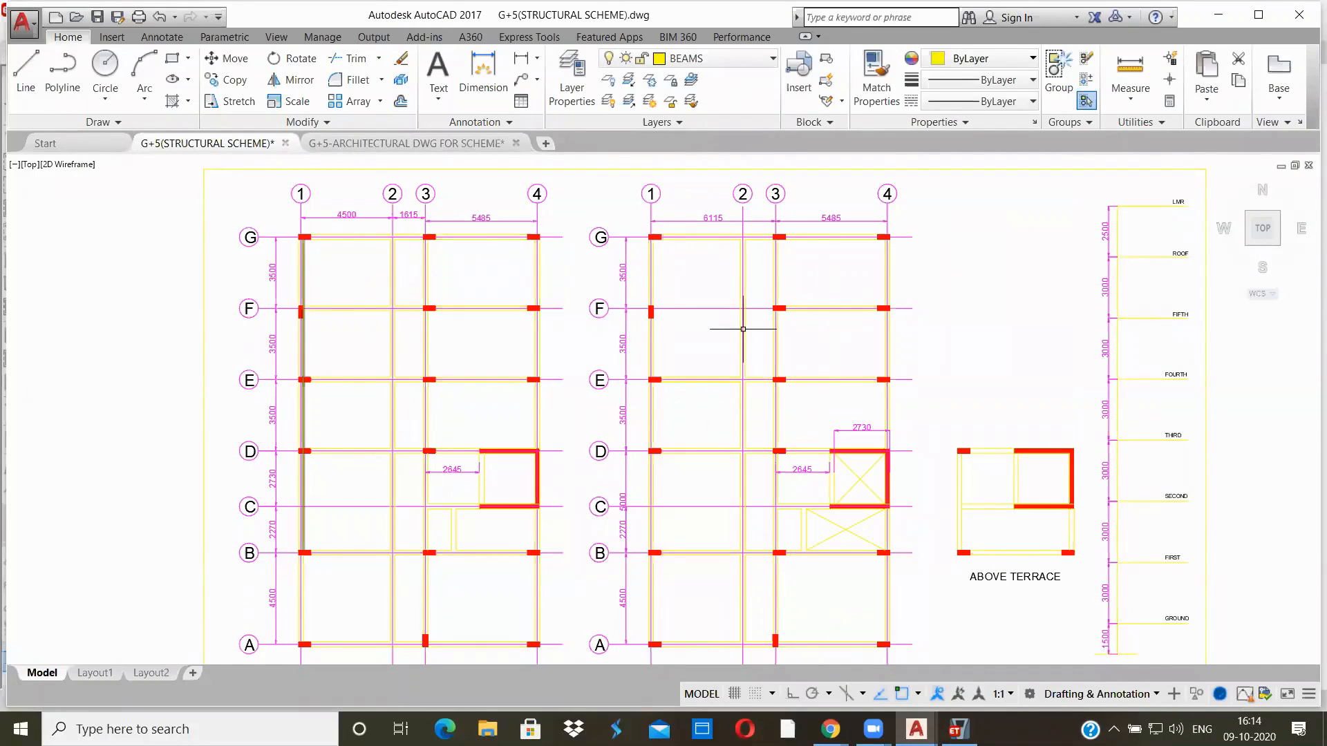
pyautogui.moveTo(1040, 376); pyautogui.dragTo(908, 294, button='middle')
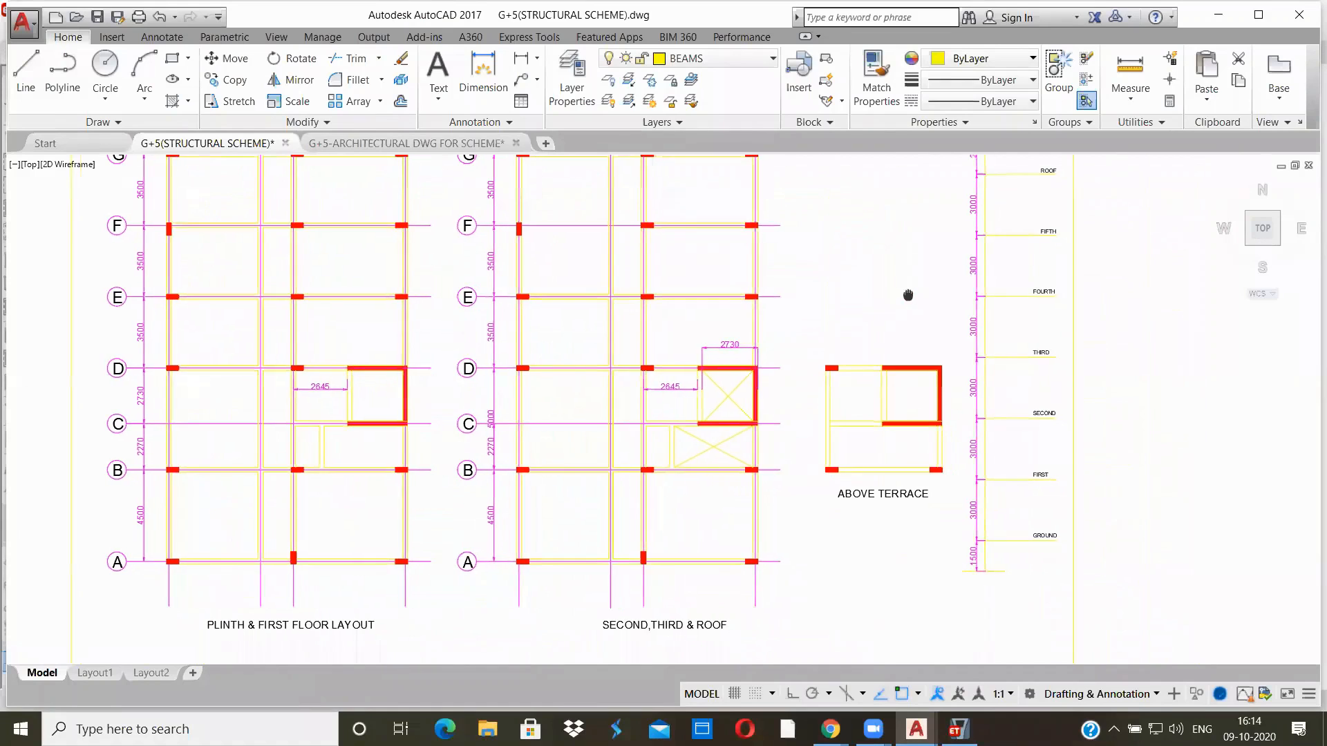
pyautogui.scroll(2, 977, 588)
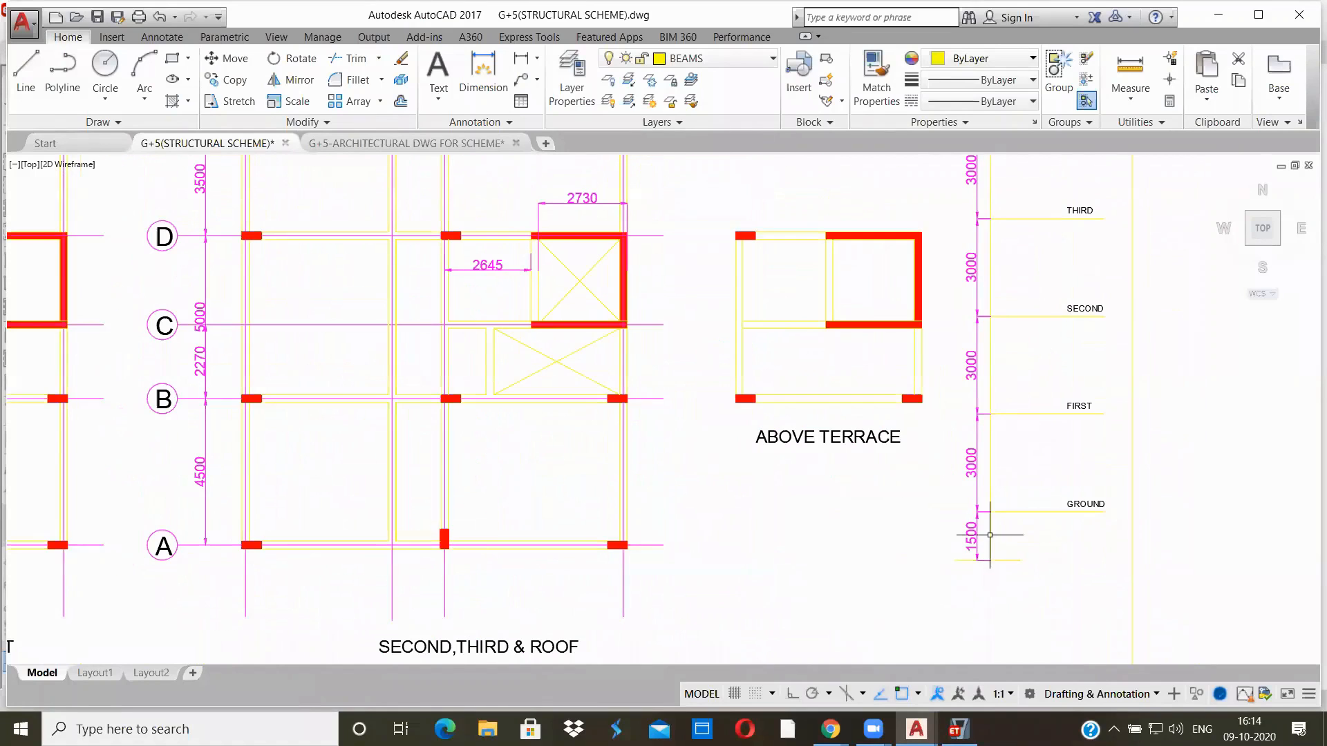
pyautogui.scroll(4, 975, 515)
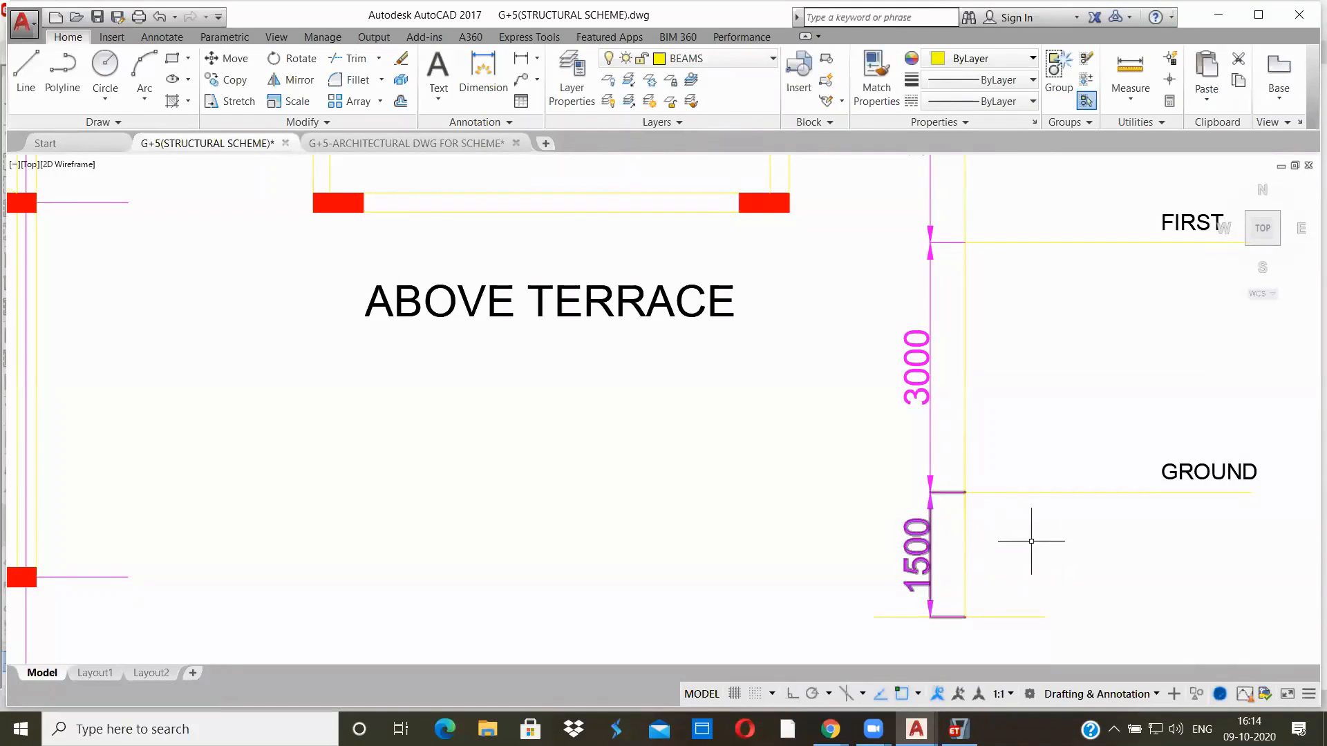
pyautogui.scroll(-2, 1029, 538)
pyautogui.moveTo(1028, 543); pyautogui.dragTo(838, 589, button='middle')
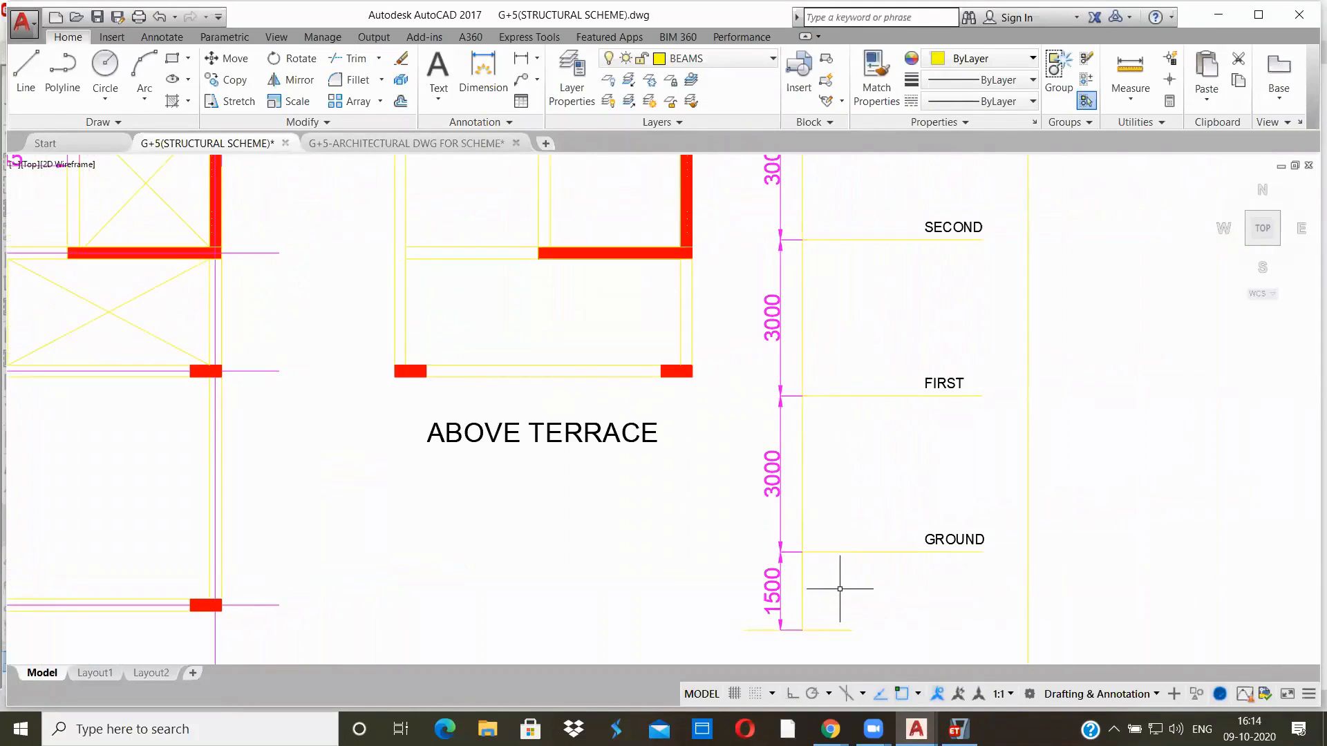
# Examine the story heights from the ground level up to the roof and LMR levels
pyautogui.scroll(-2, 841, 574)
pyautogui.scroll(-2, 861, 364)
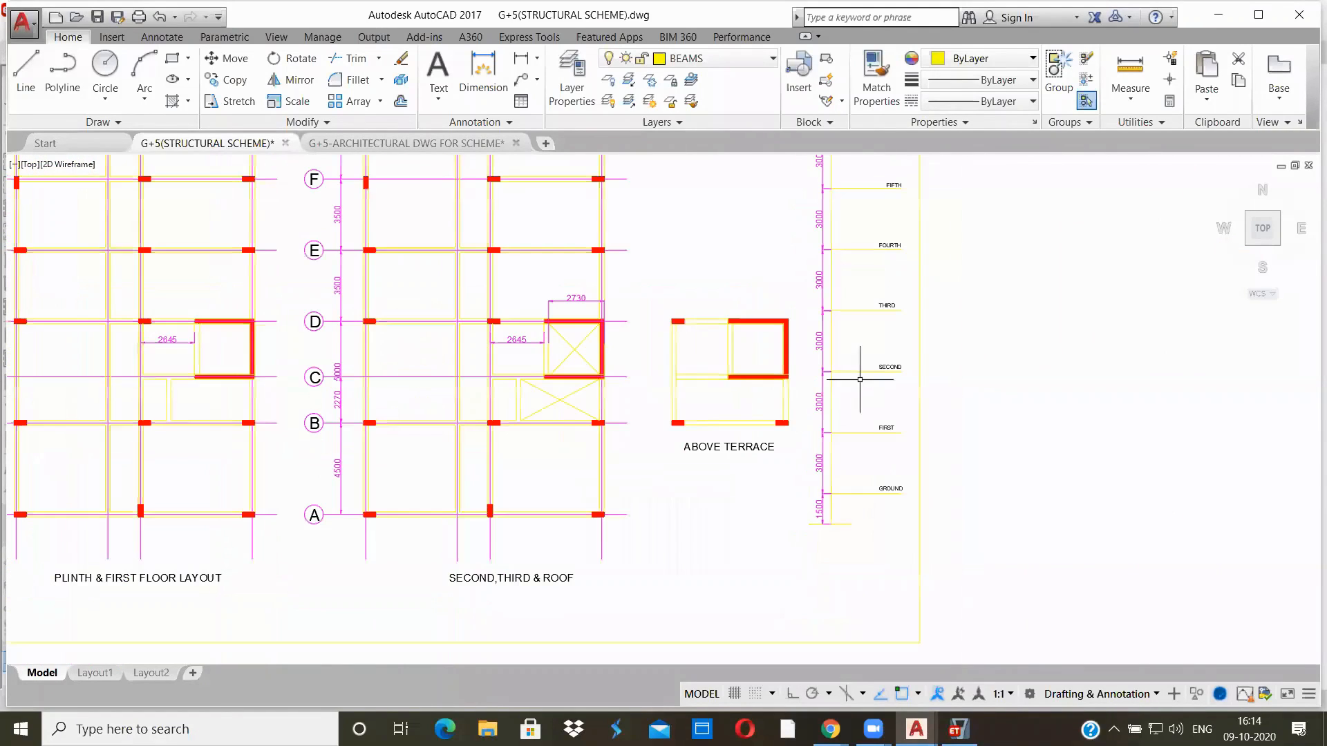
pyautogui.moveTo(861, 408); pyautogui.dragTo(822, 524, button='middle')
pyautogui.scroll(4, 819, 553)
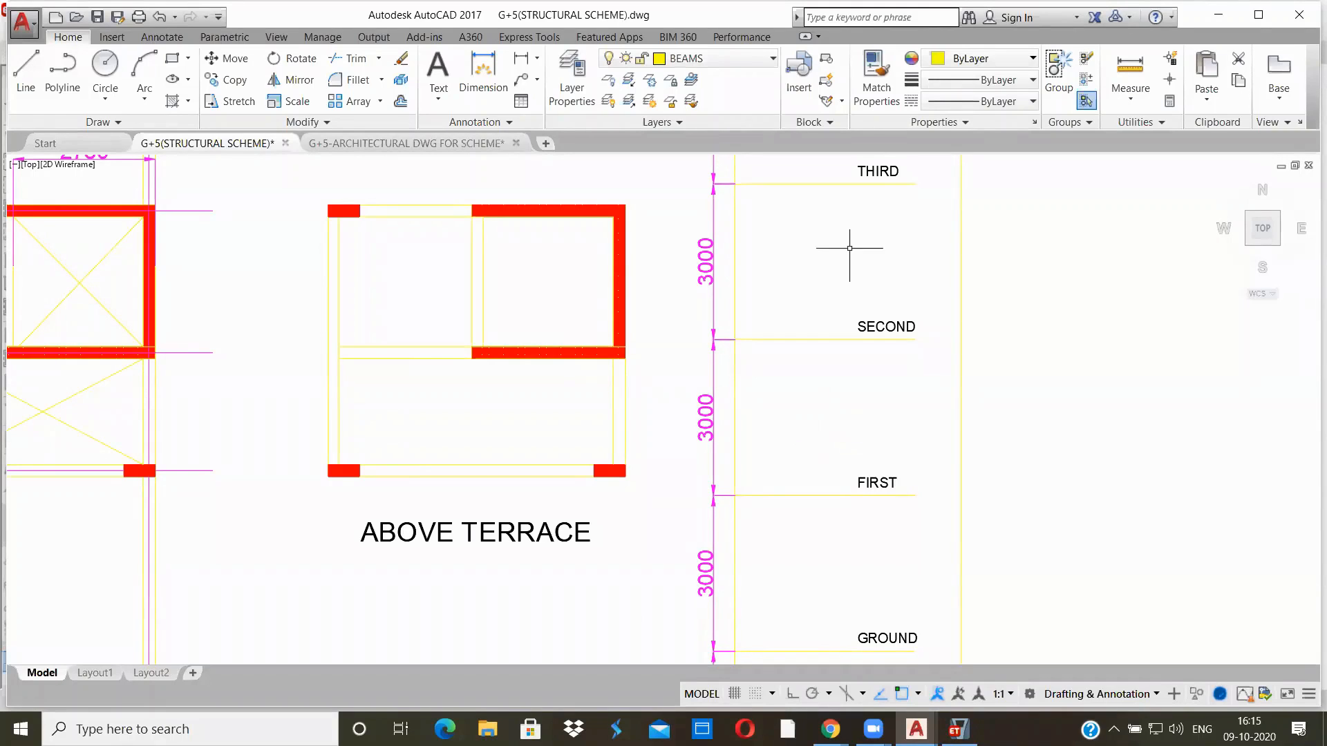
pyautogui.moveTo(829, 235)
pyautogui.mouseDown(button='middle')
pyautogui.moveTo(802, 332)
pyautogui.moveTo(782, 558)
pyautogui.mouseUp(button='middle')
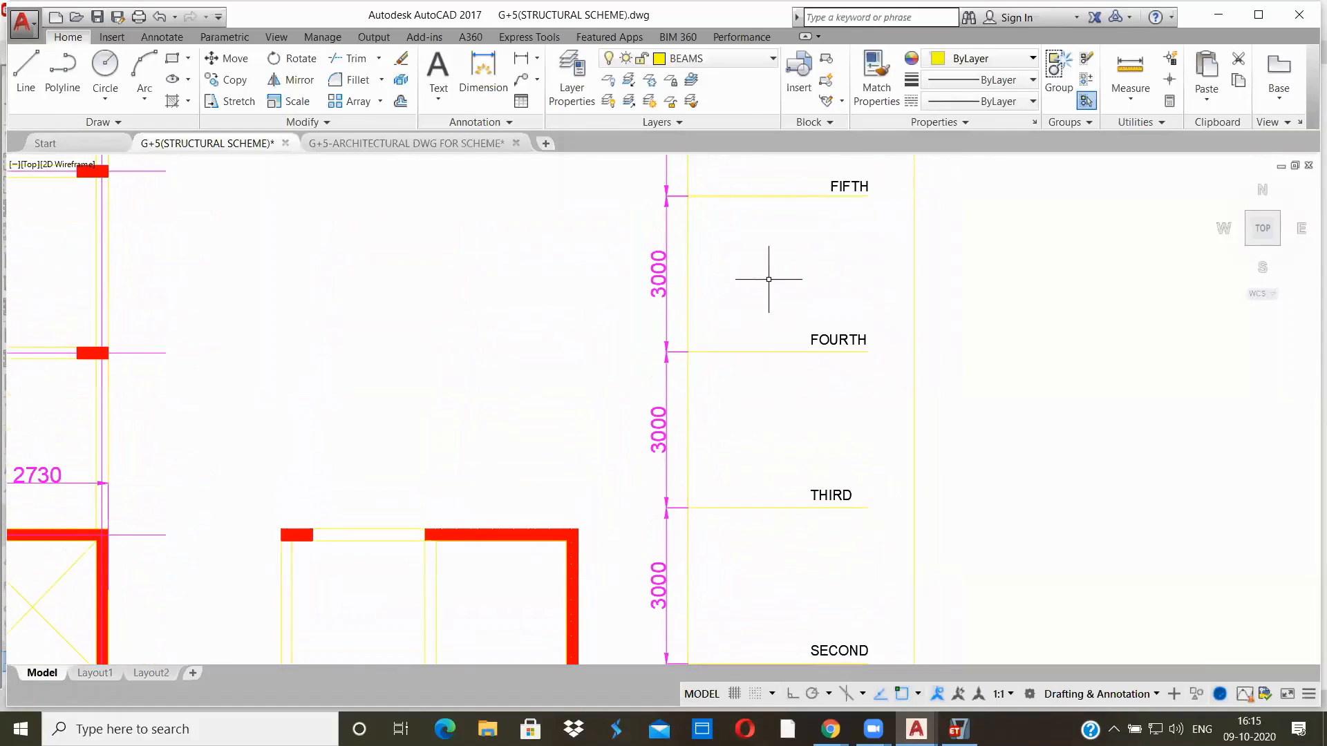
pyautogui.moveTo(767, 278); pyautogui.dragTo(779, 471, button='middle')
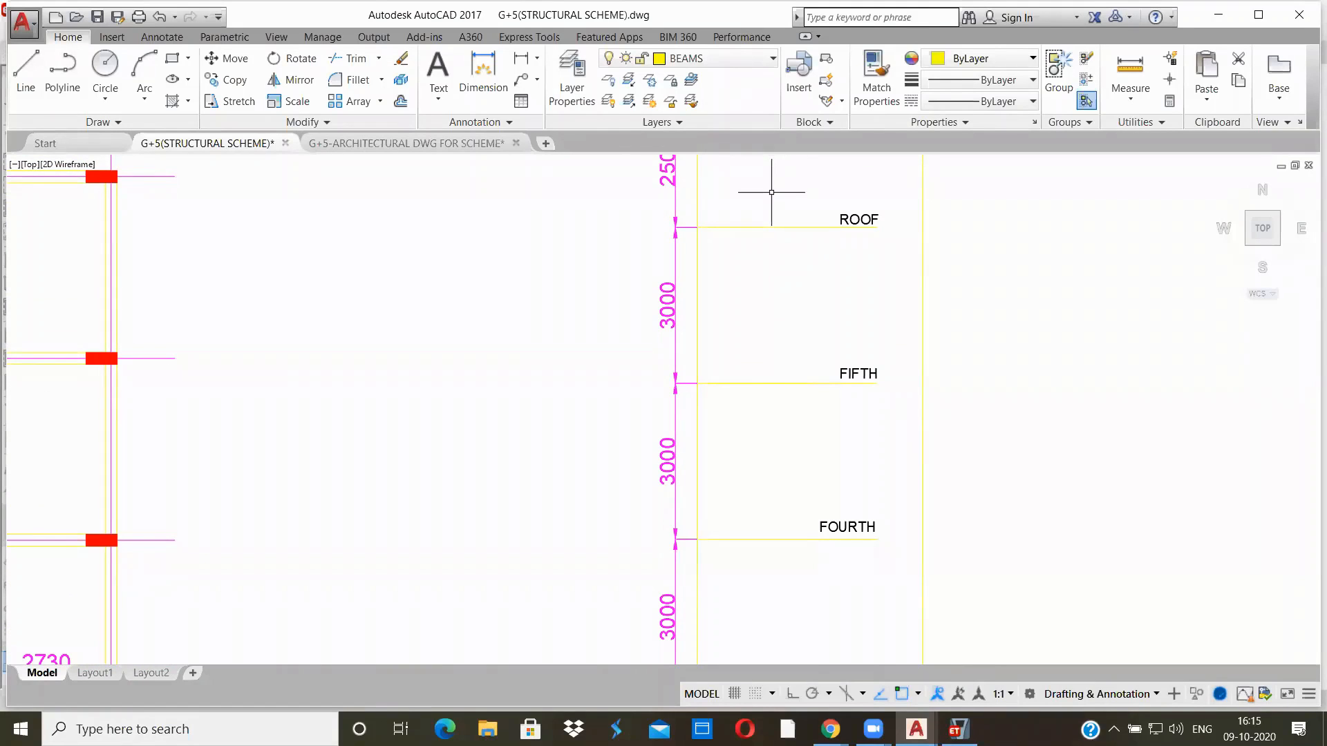
pyautogui.moveTo(771, 192); pyautogui.dragTo(731, 343, button='middle')
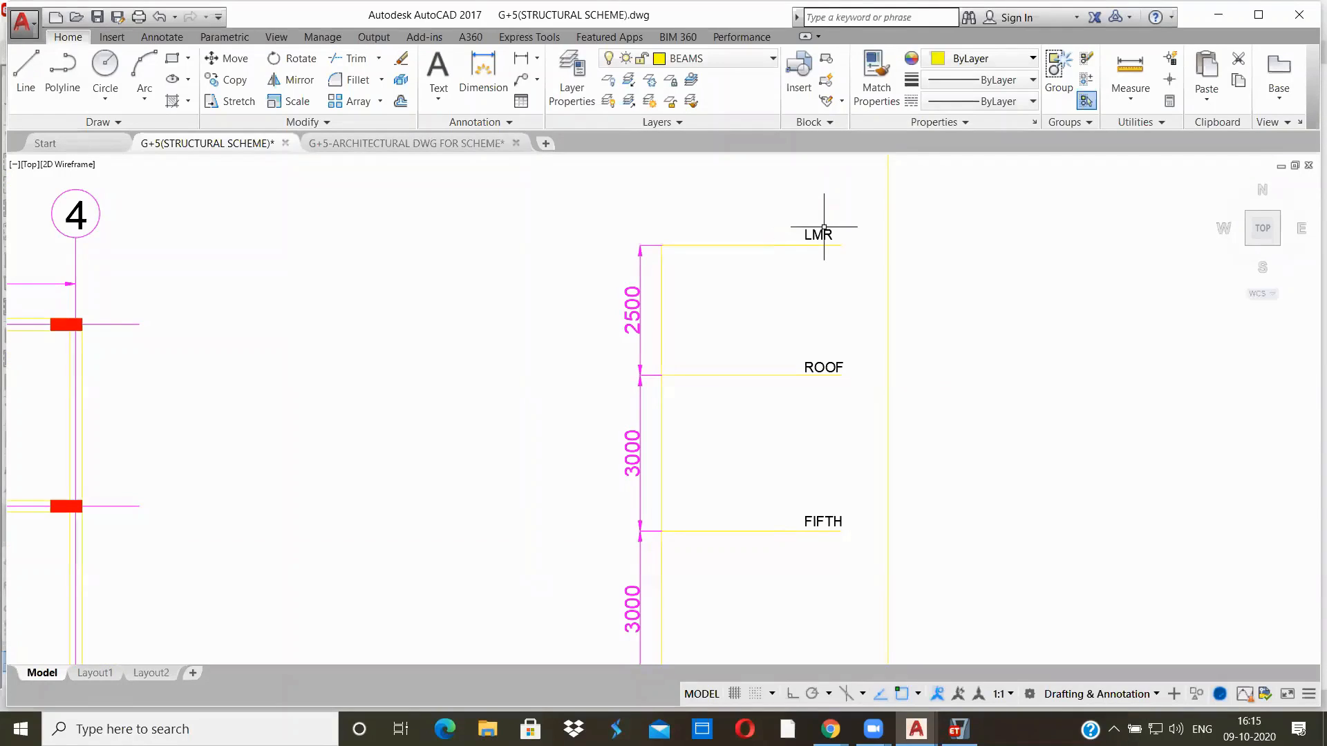
pyautogui.click(775, 188)
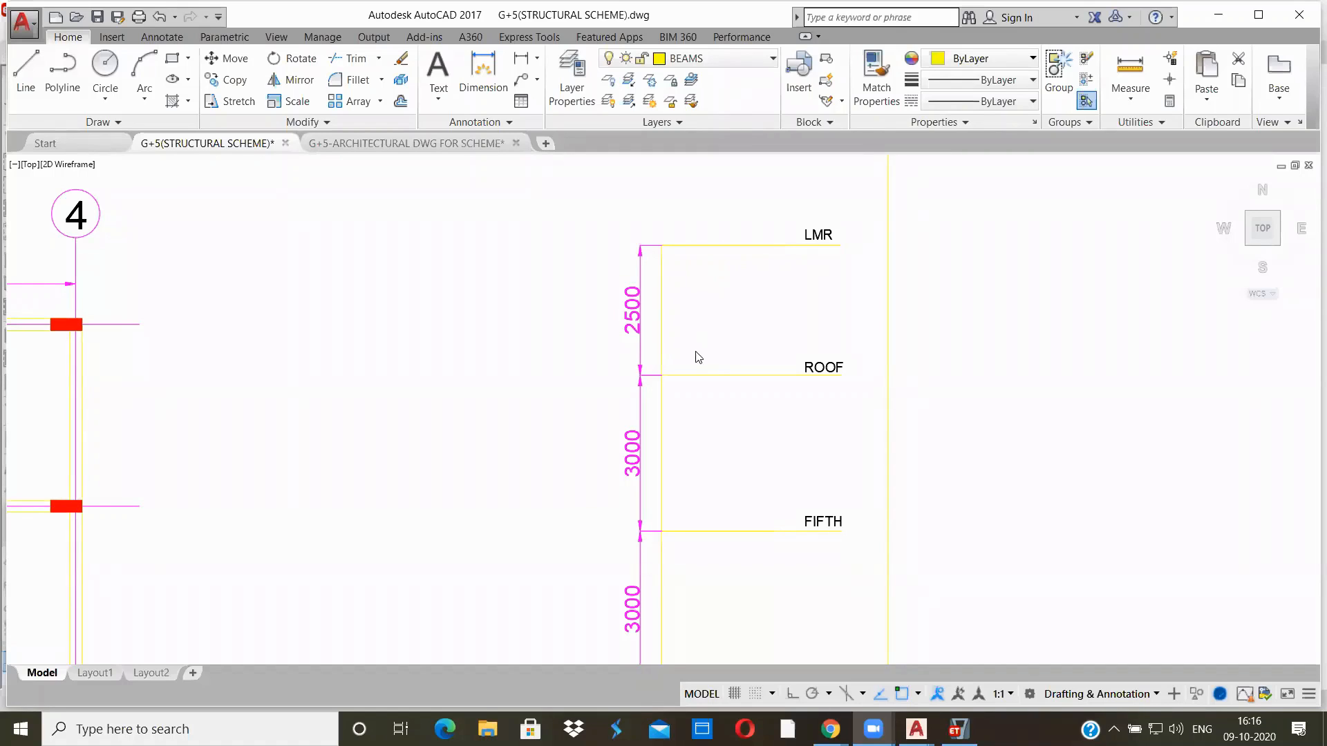
# Recheck the story heights from the roof down to the base and back up to the third level
pyautogui.scroll(-4, 718, 414)
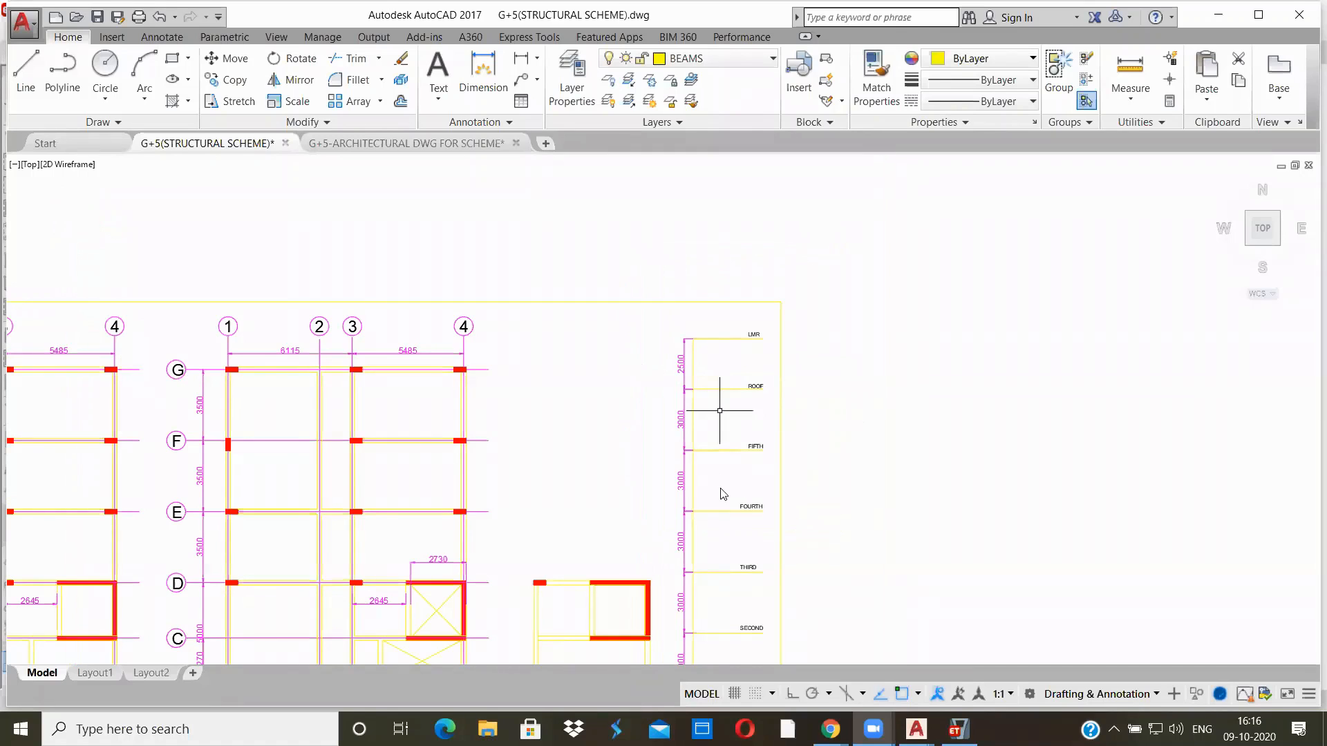
pyautogui.moveTo(570, 444); pyautogui.dragTo(568, 444, button='middle')
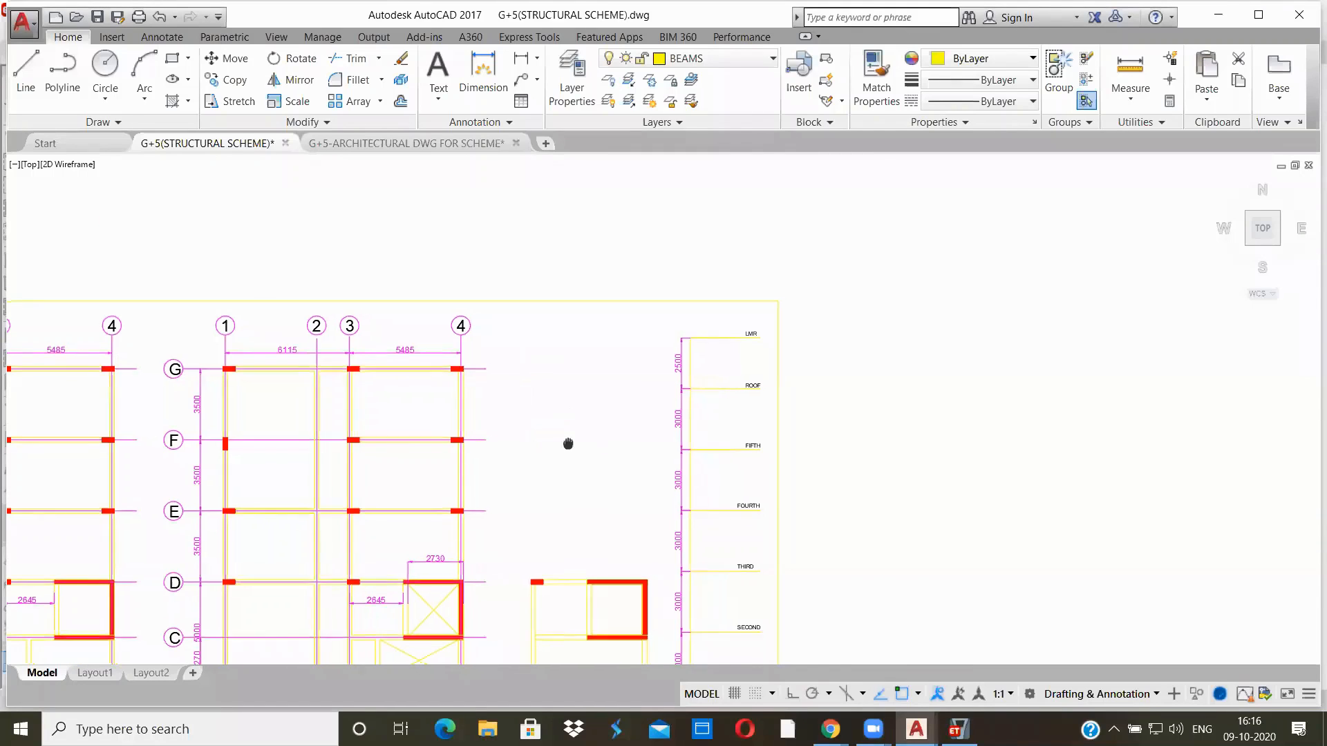
pyautogui.scroll(2, 530, 371)
pyautogui.scroll(2, 719, 331)
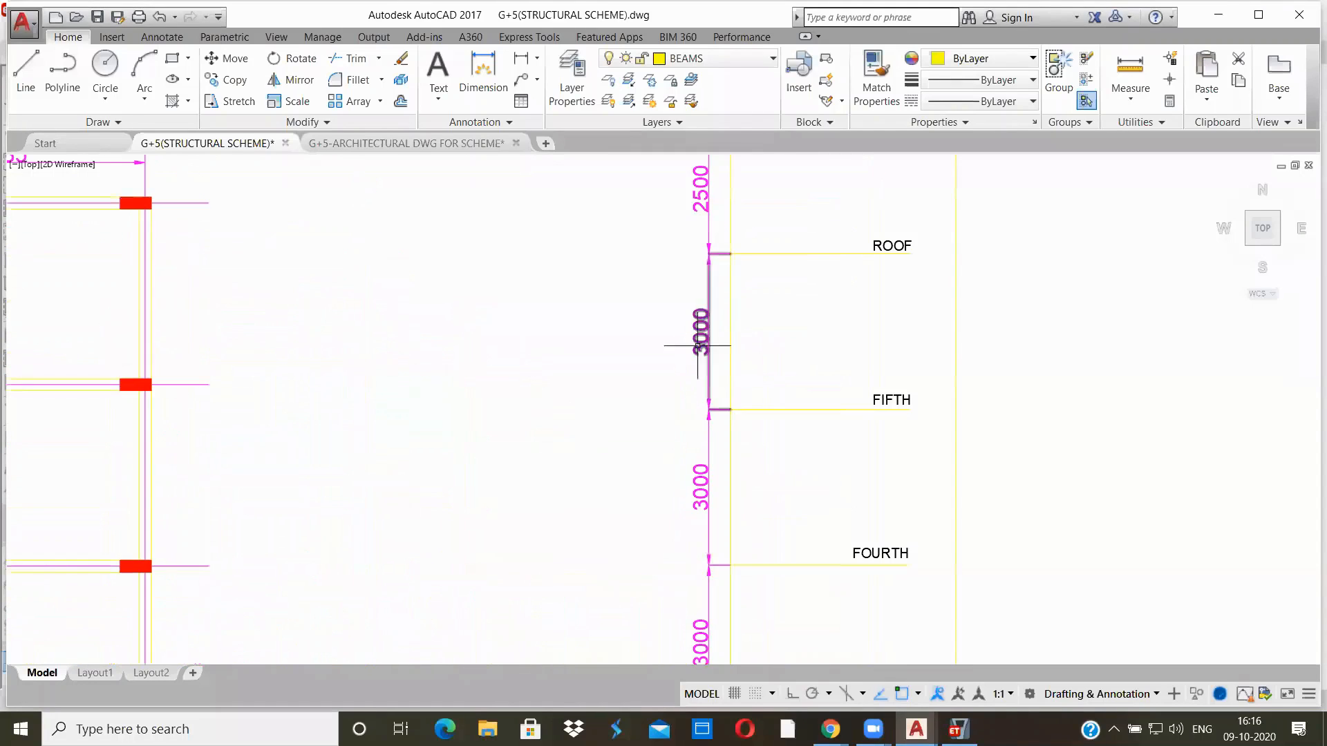
pyautogui.scroll(-4, 763, 509)
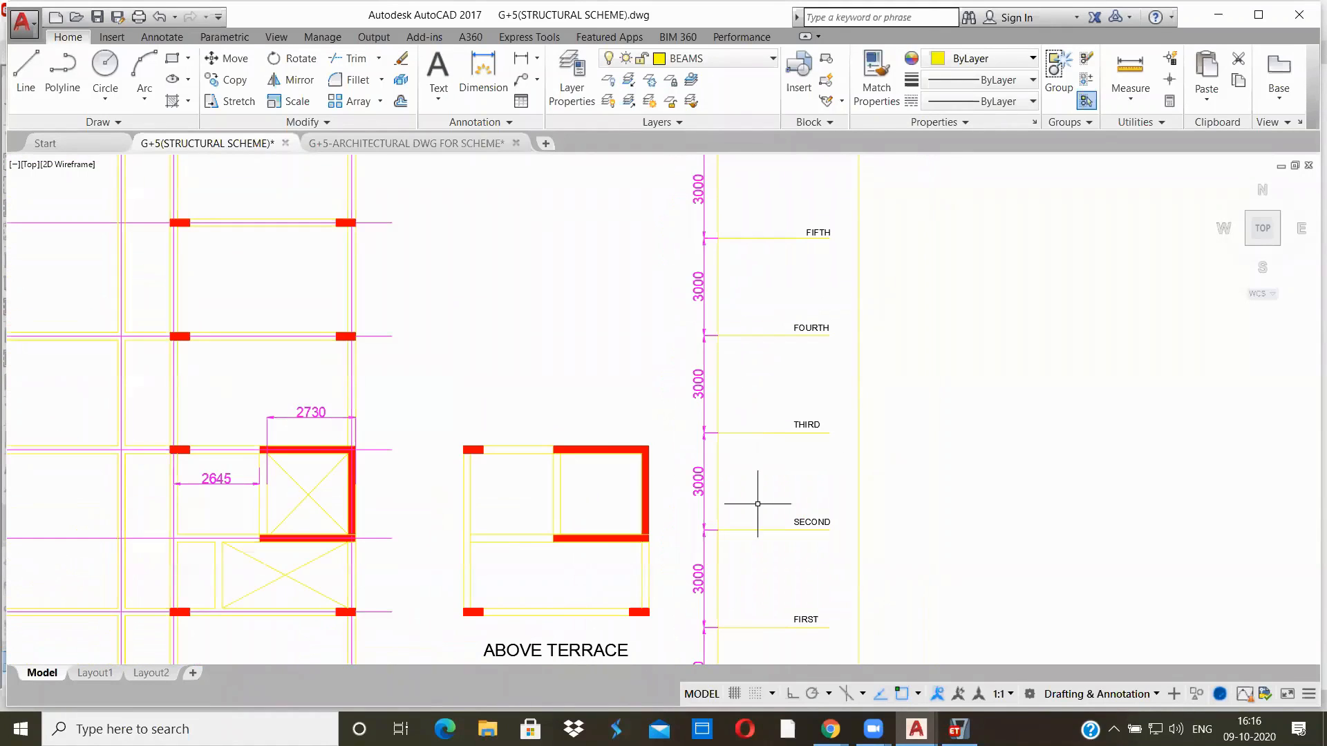
pyautogui.moveTo(774, 553)
pyautogui.mouseDown(button='middle')
pyautogui.moveTo(765, 580)
pyautogui.moveTo(658, 375)
pyautogui.mouseUp(button='middle')
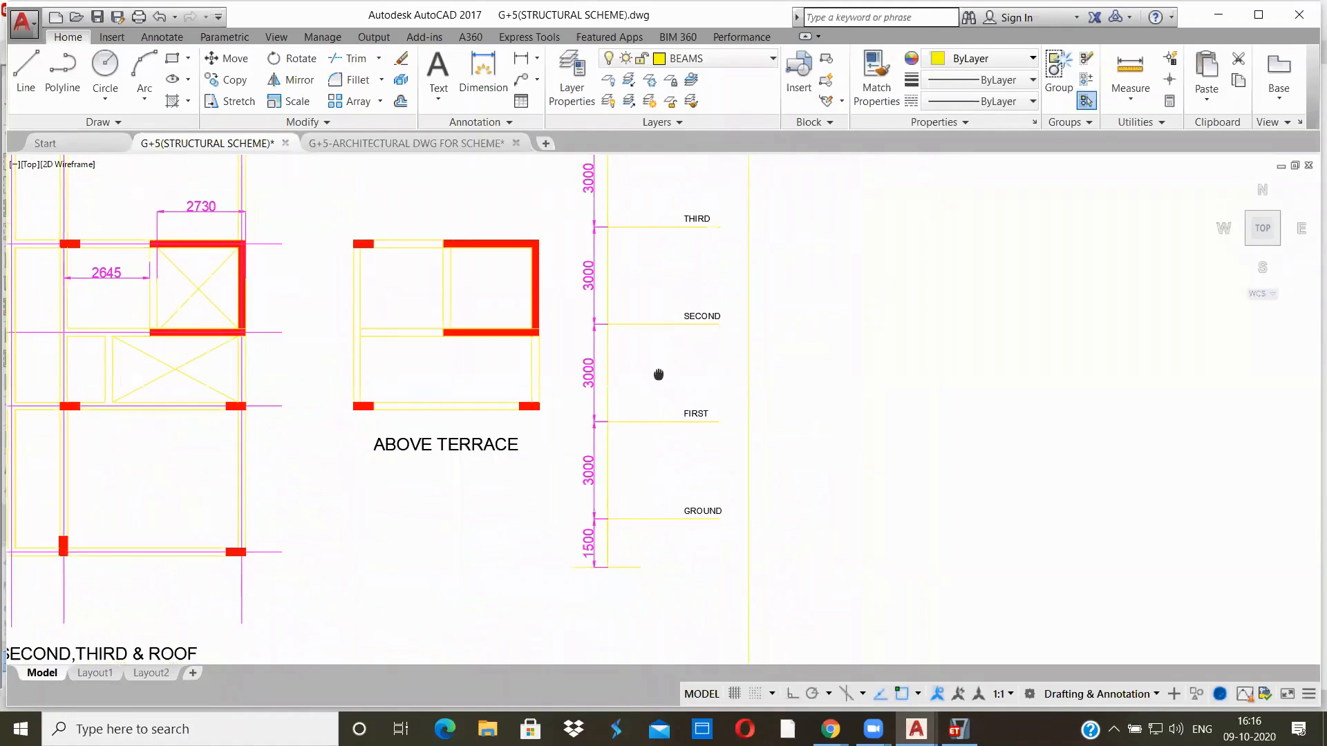
pyautogui.scroll(2, 643, 501)
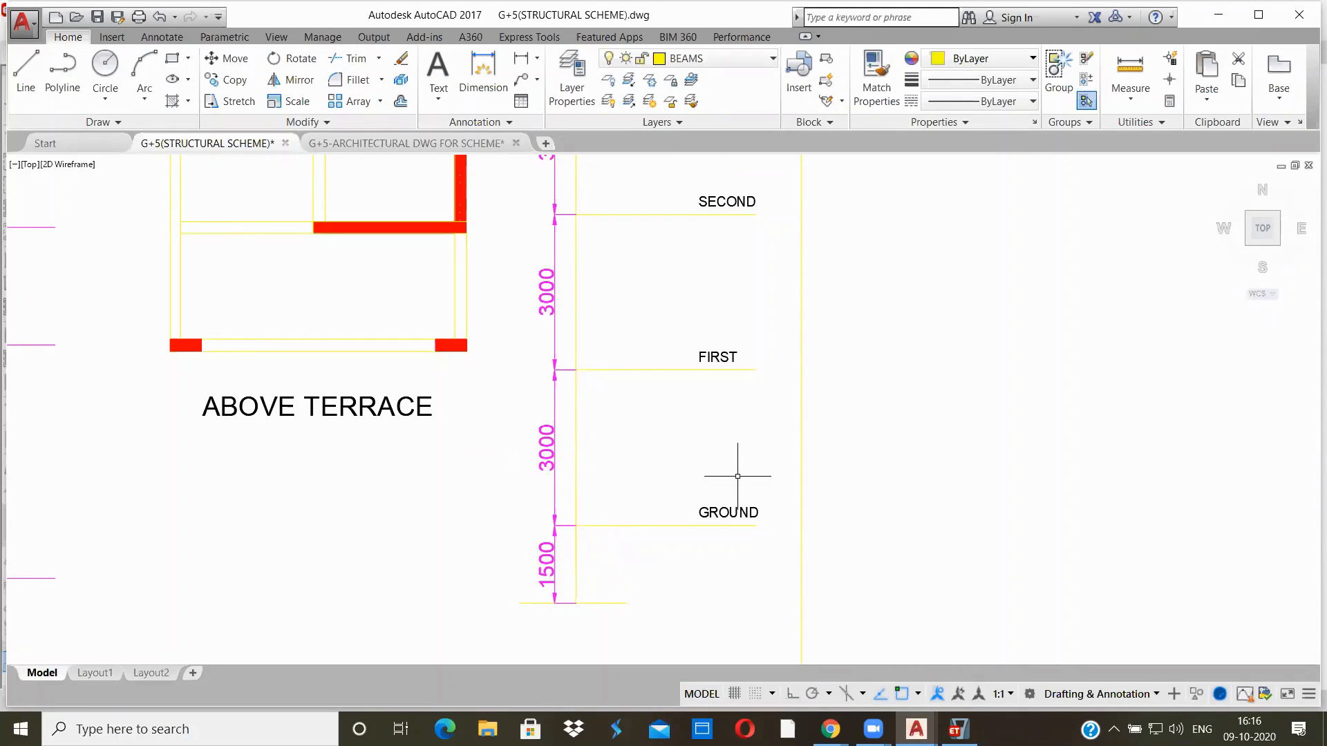
pyautogui.moveTo(684, 429); pyautogui.dragTo(690, 637, button='middle')
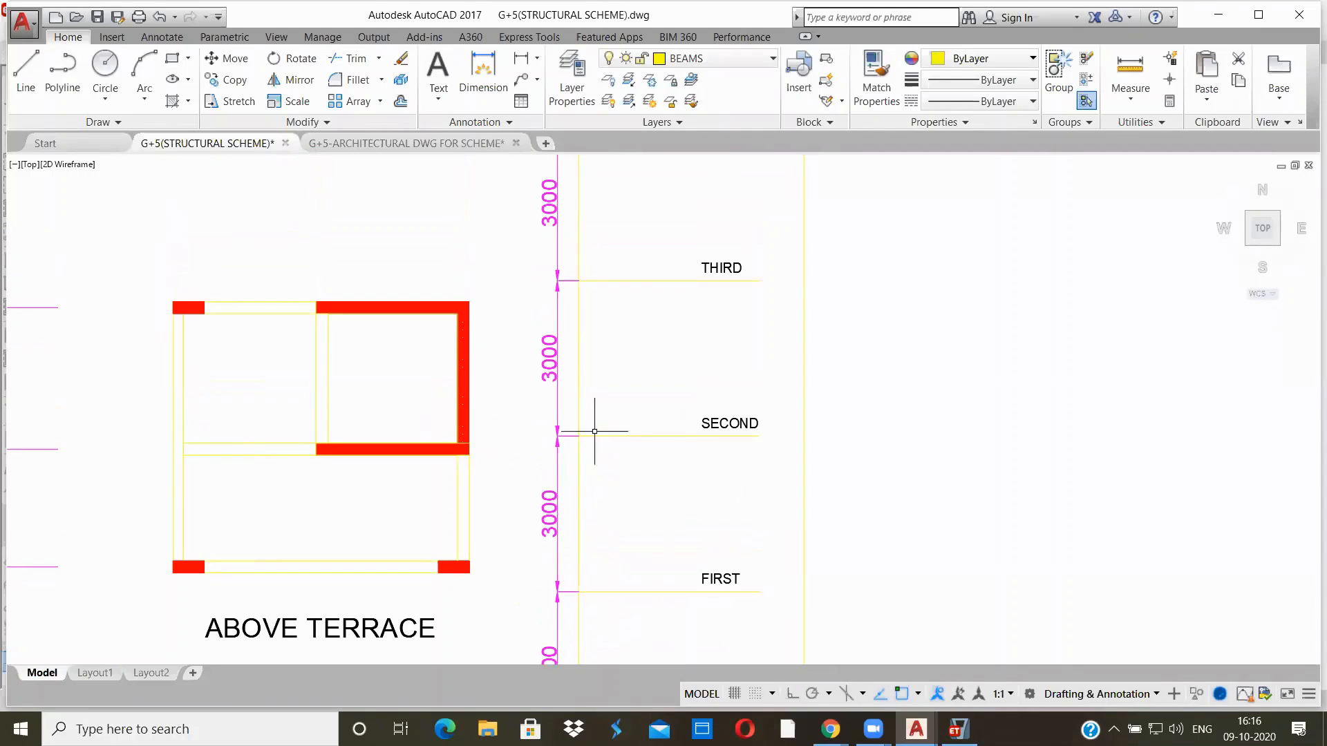
# Check the levels from second up to LMR in the AutoCAD story height diagram and set the number of stories to 8 in ETABS
pyautogui.moveTo(652, 343); pyautogui.dragTo(645, 490, button='middle')
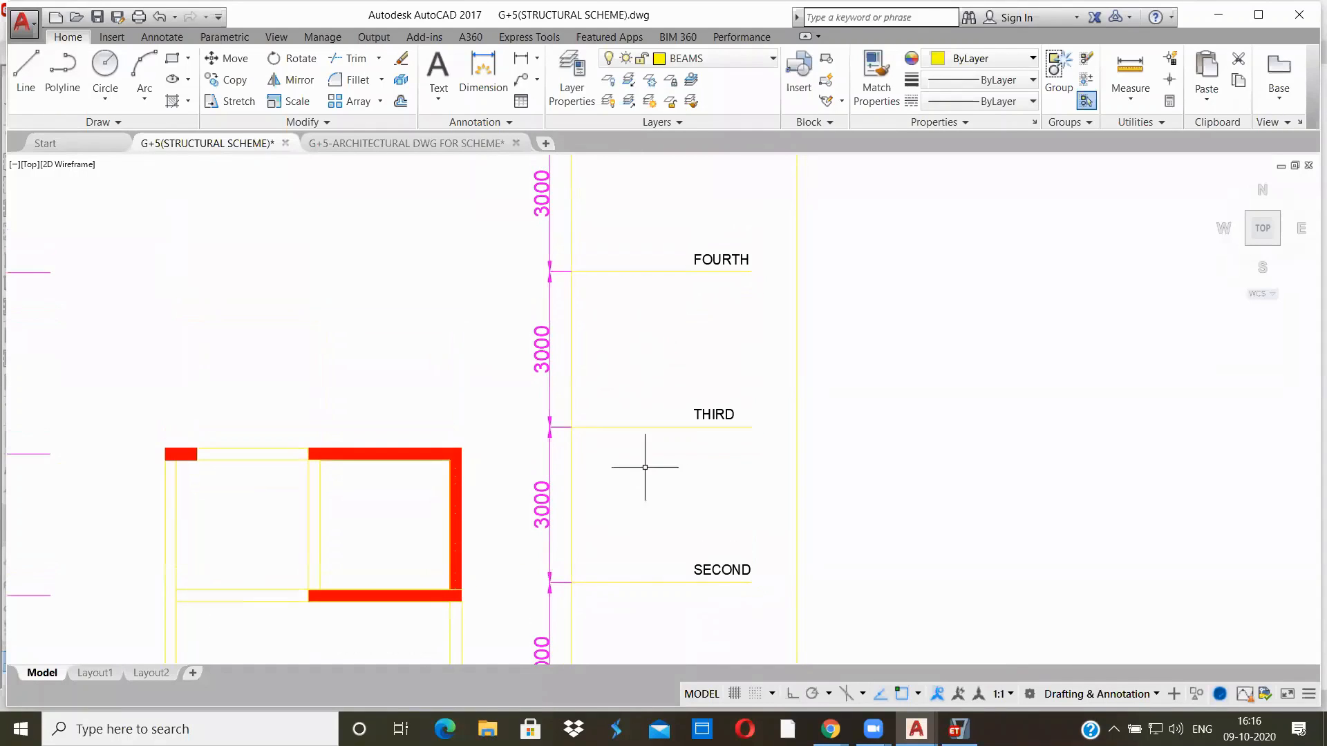
pyautogui.moveTo(630, 337); pyautogui.dragTo(610, 530, button='middle')
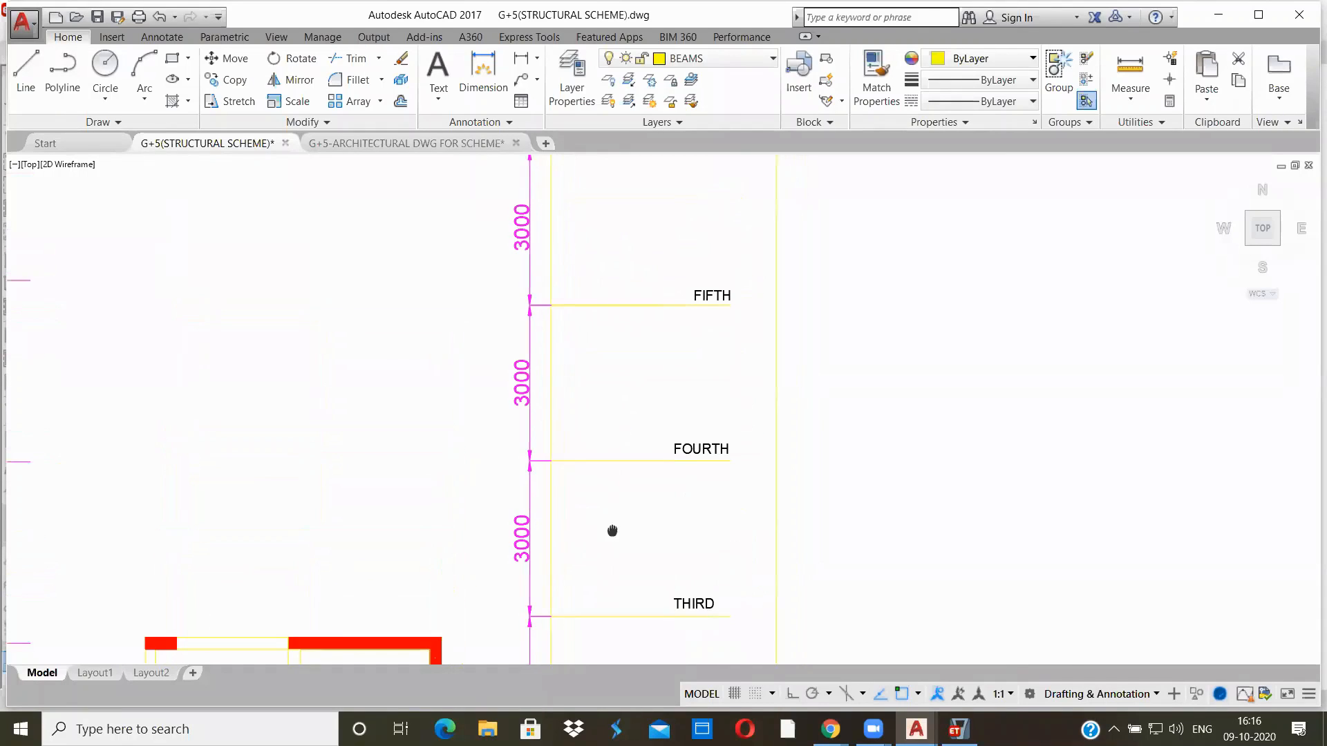
pyautogui.moveTo(557, 371)
pyautogui.mouseDown(button='middle')
pyautogui.moveTo(595, 457)
pyautogui.moveTo(594, 550)
pyautogui.mouseUp(button='middle')
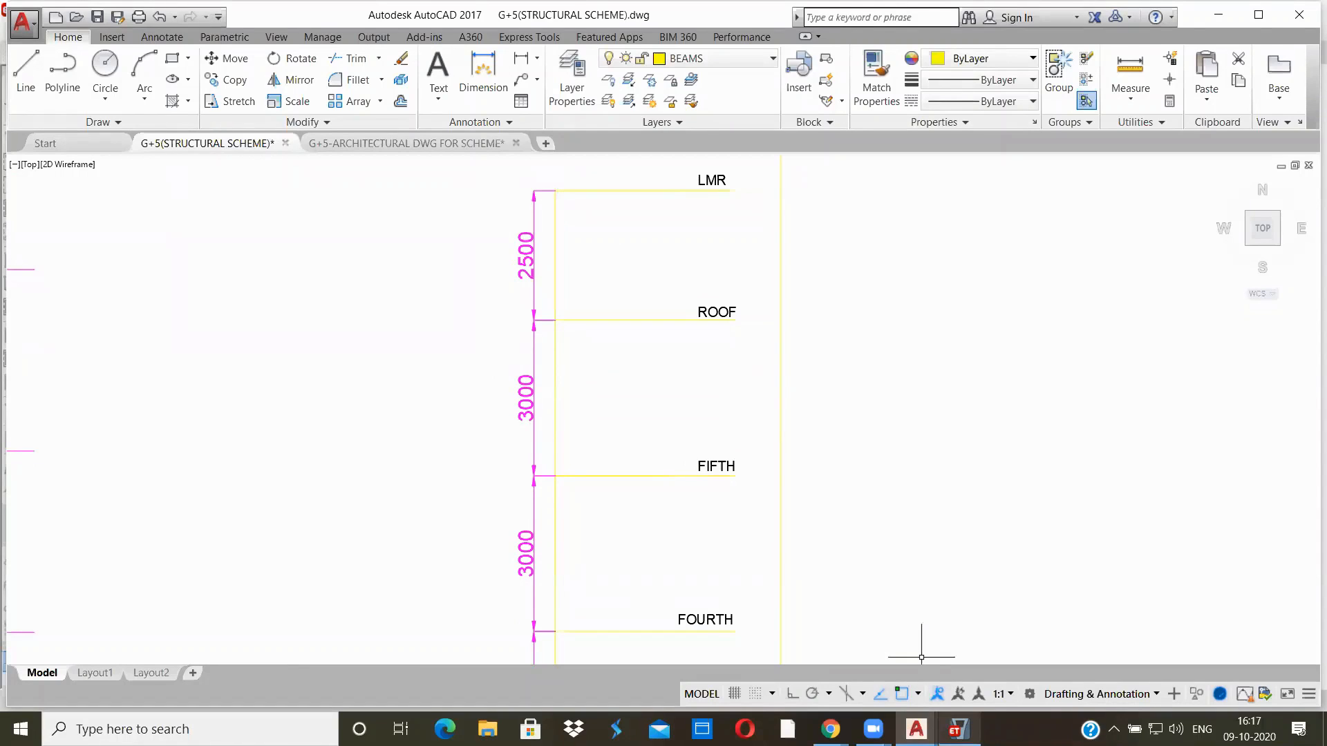
pyautogui.click(957, 729)
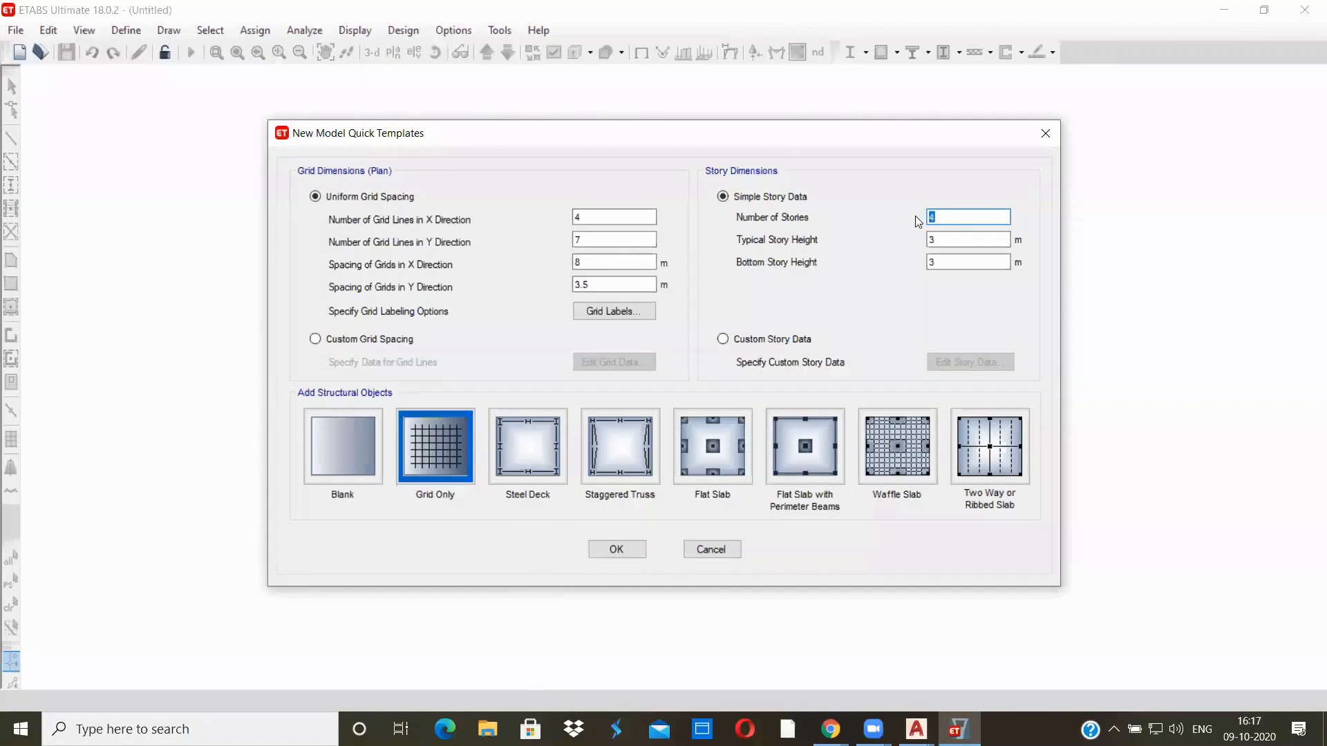
pyautogui.write('8')
# Set the bottom story height to 1.5 m with 4 grid lines in the X direction and create the grid-only model
pyautogui.click(934, 235)
pyautogui.click(949, 257)
pyautogui.press('BackSpace')
pyautogui.write('1.5')
pyautogui.click(584, 217)
pyautogui.write('4')
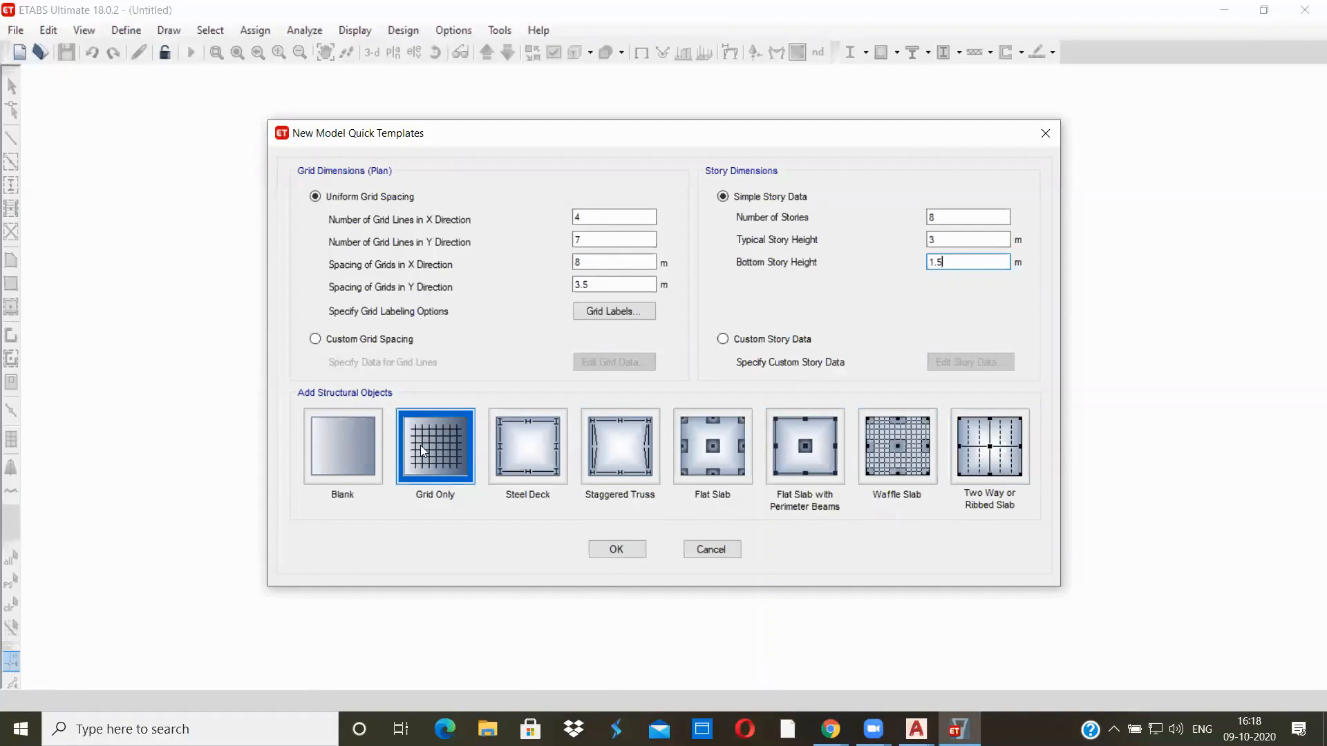
pyautogui.click(615, 550)
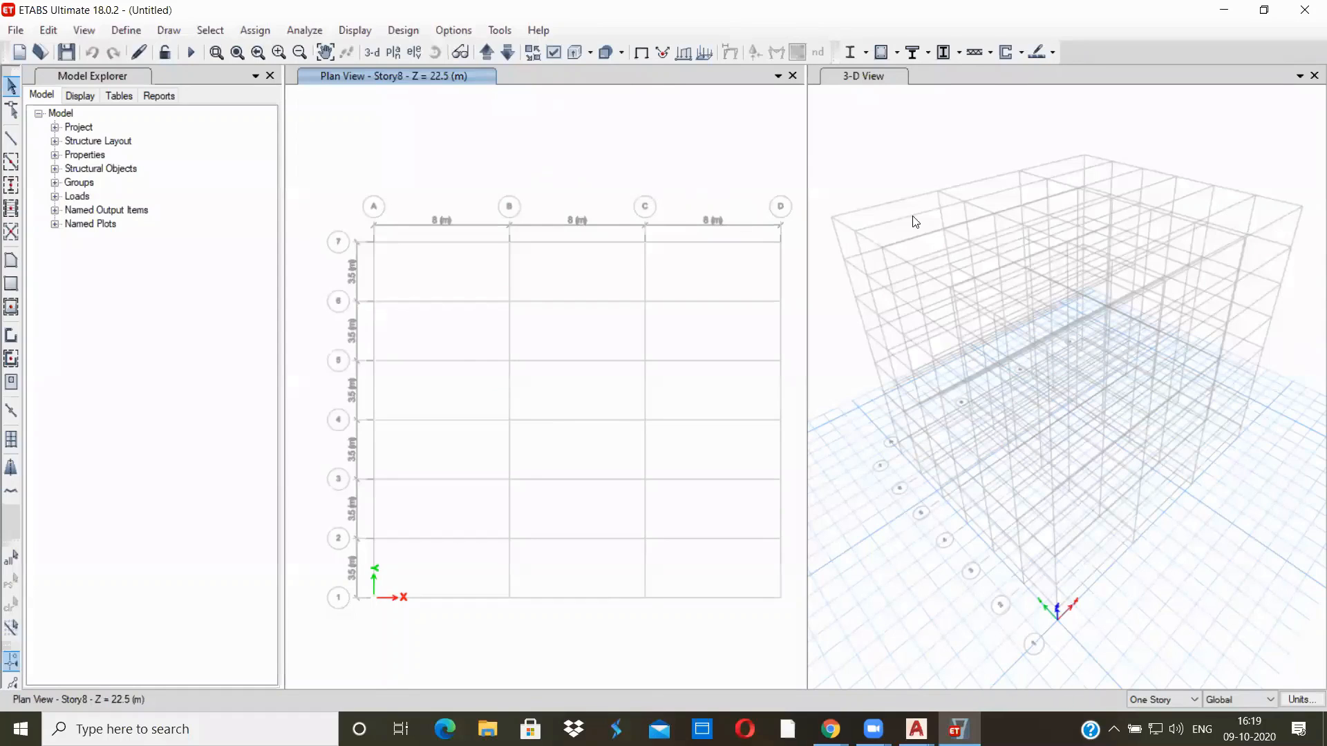
# Close the 3-D view and switch the remaining window to the Story2 plan view
pyautogui.click(1311, 75)
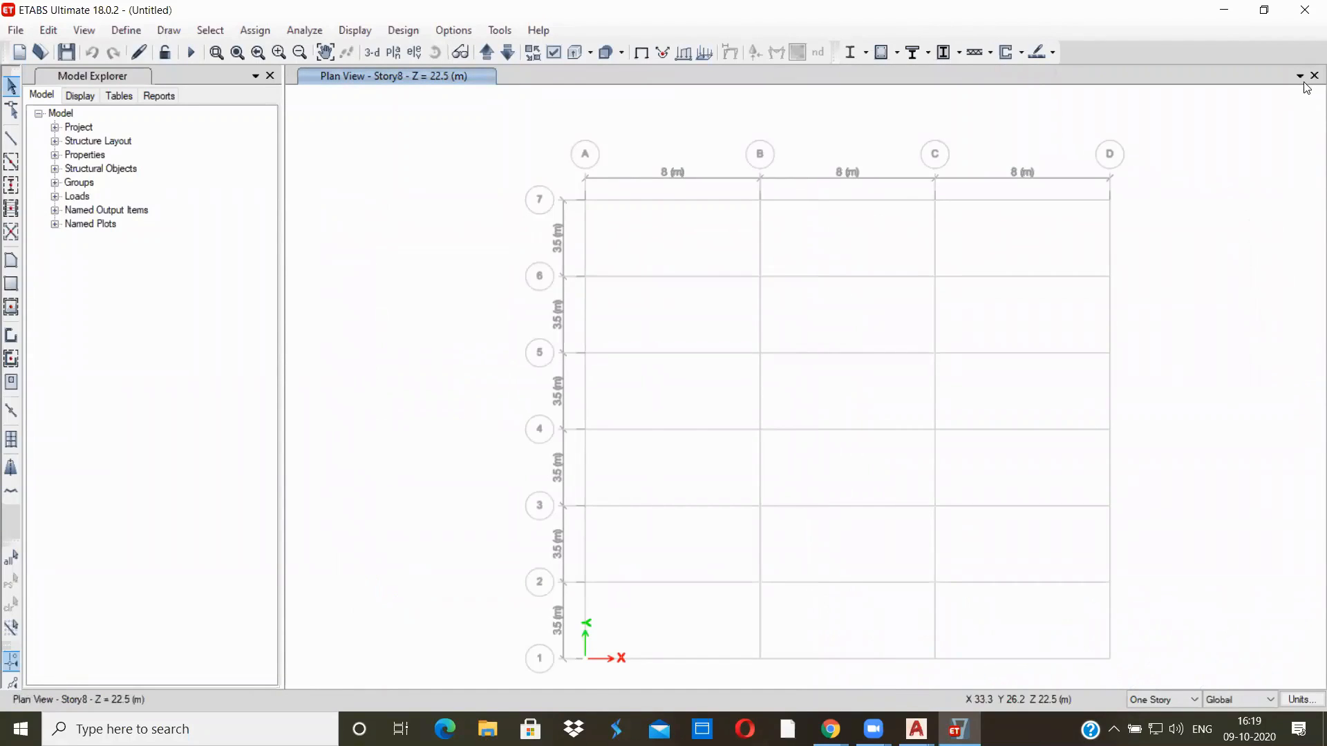
pyautogui.click(1299, 77)
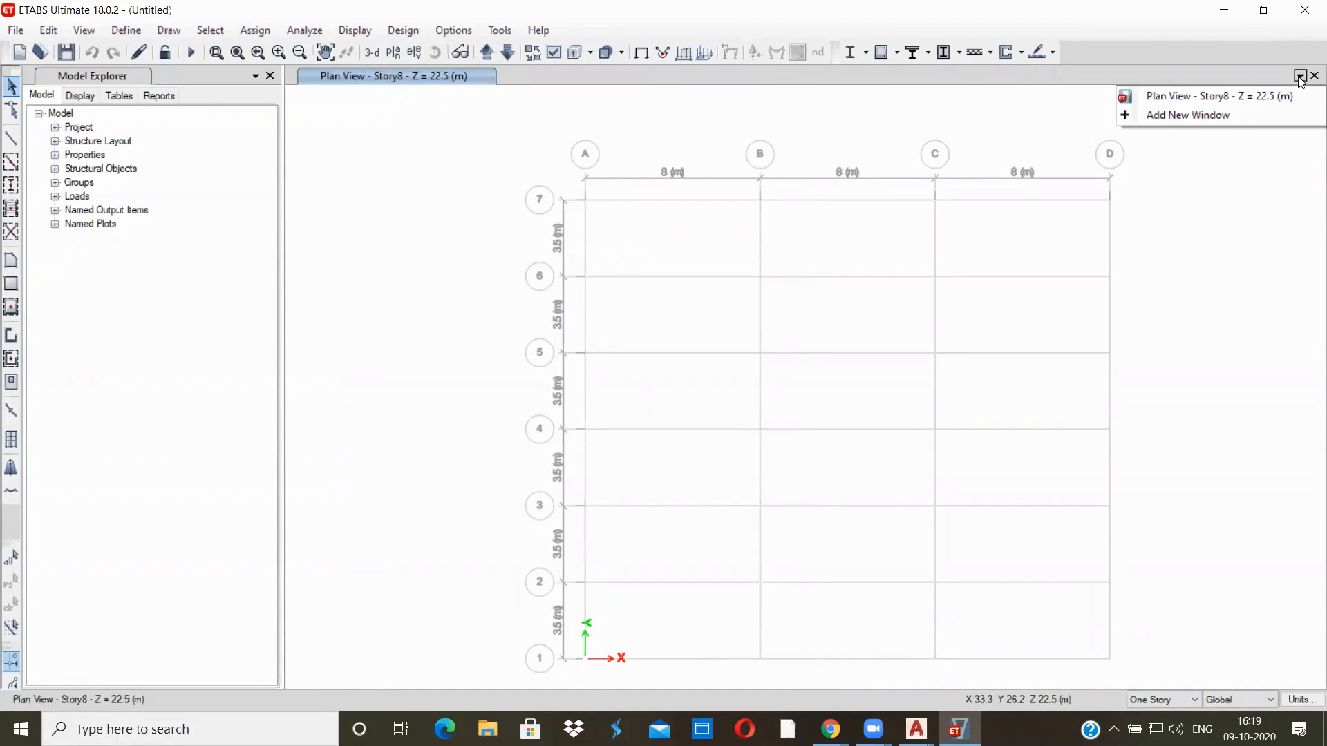
pyautogui.click(1271, 194)
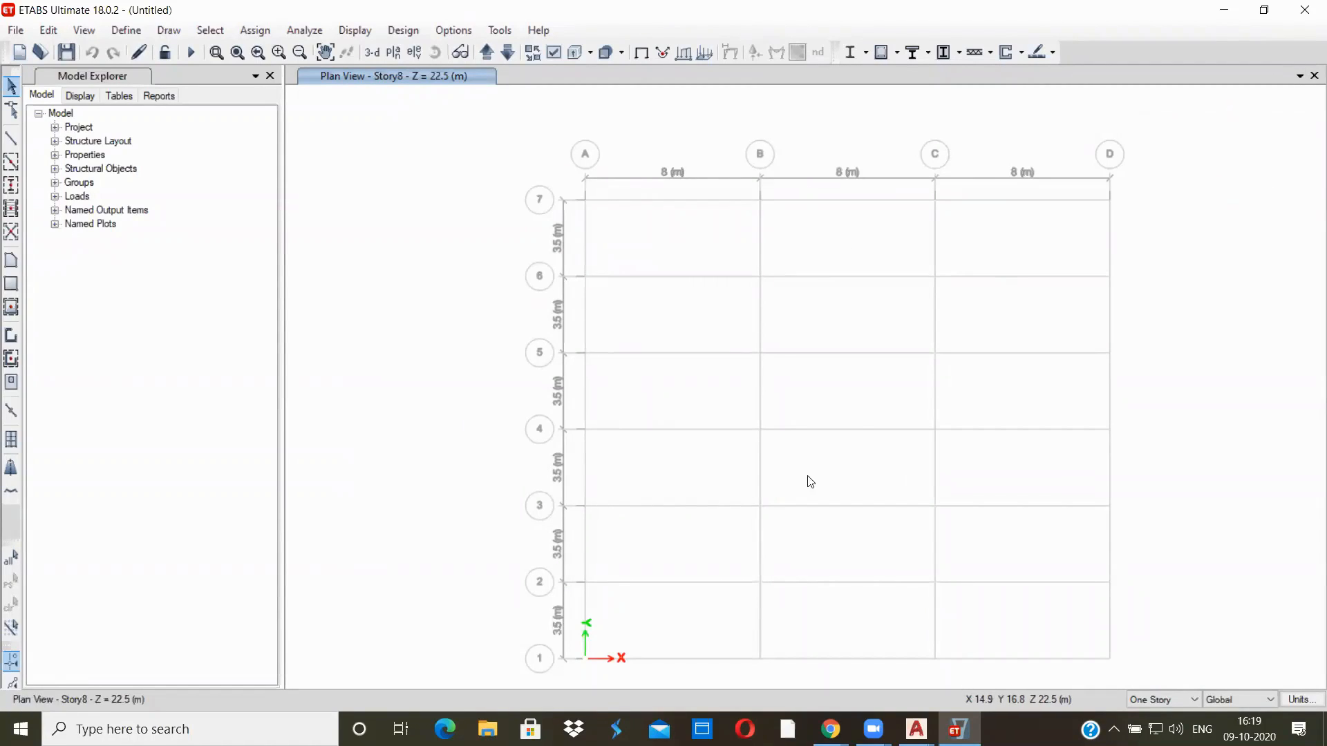
pyautogui.click(394, 52)
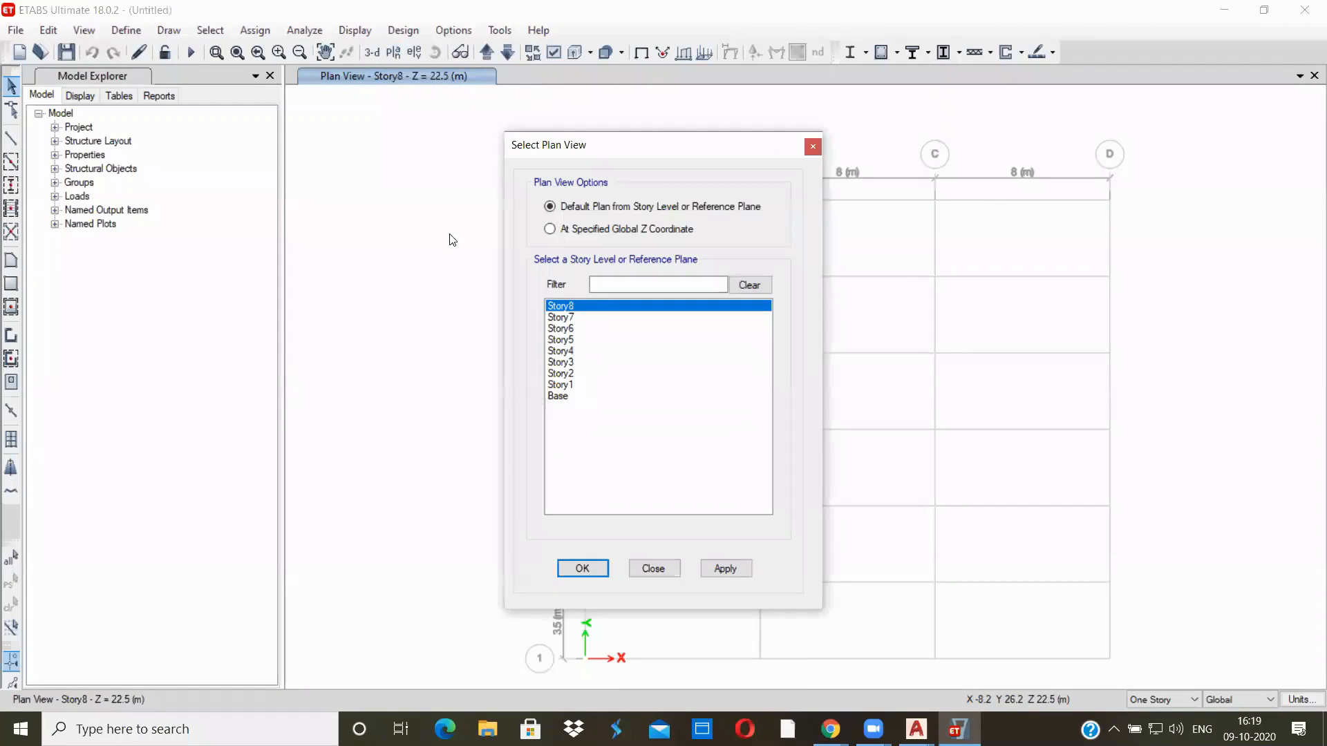
pyautogui.click(565, 376)
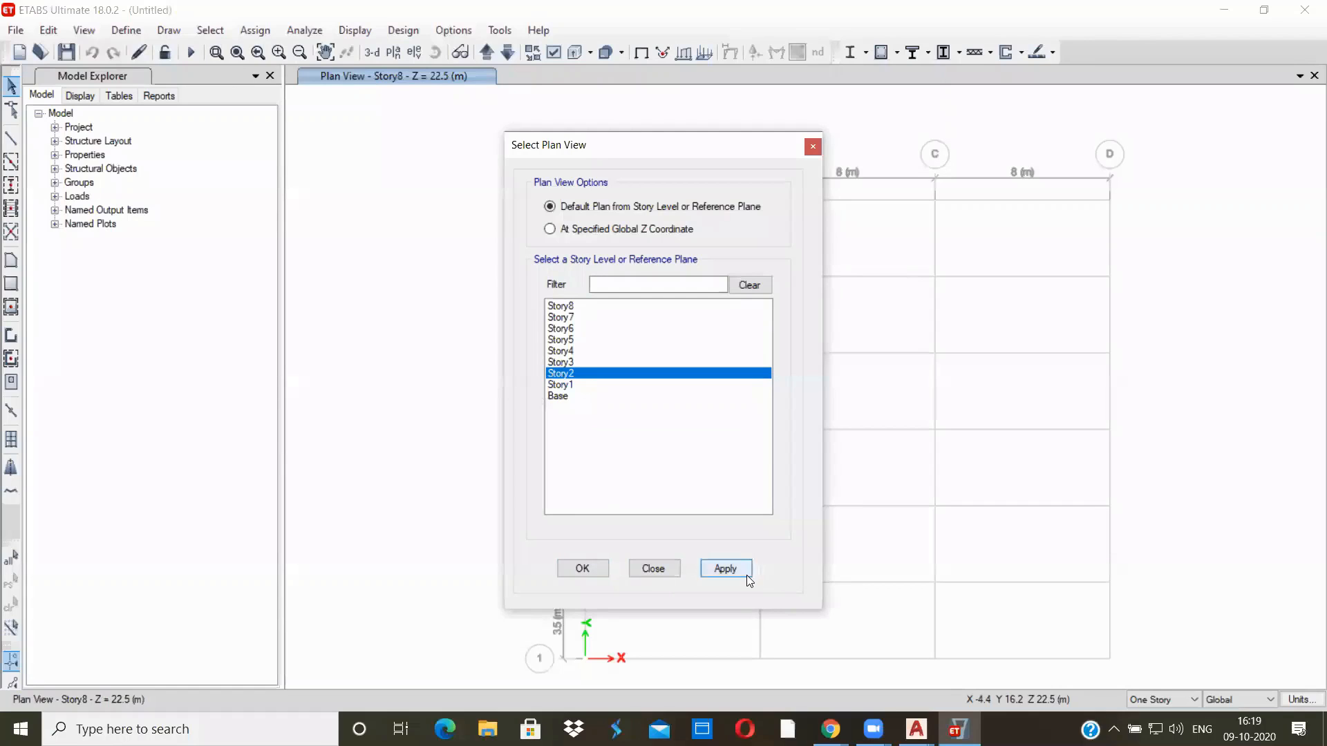
pyautogui.click(563, 568)
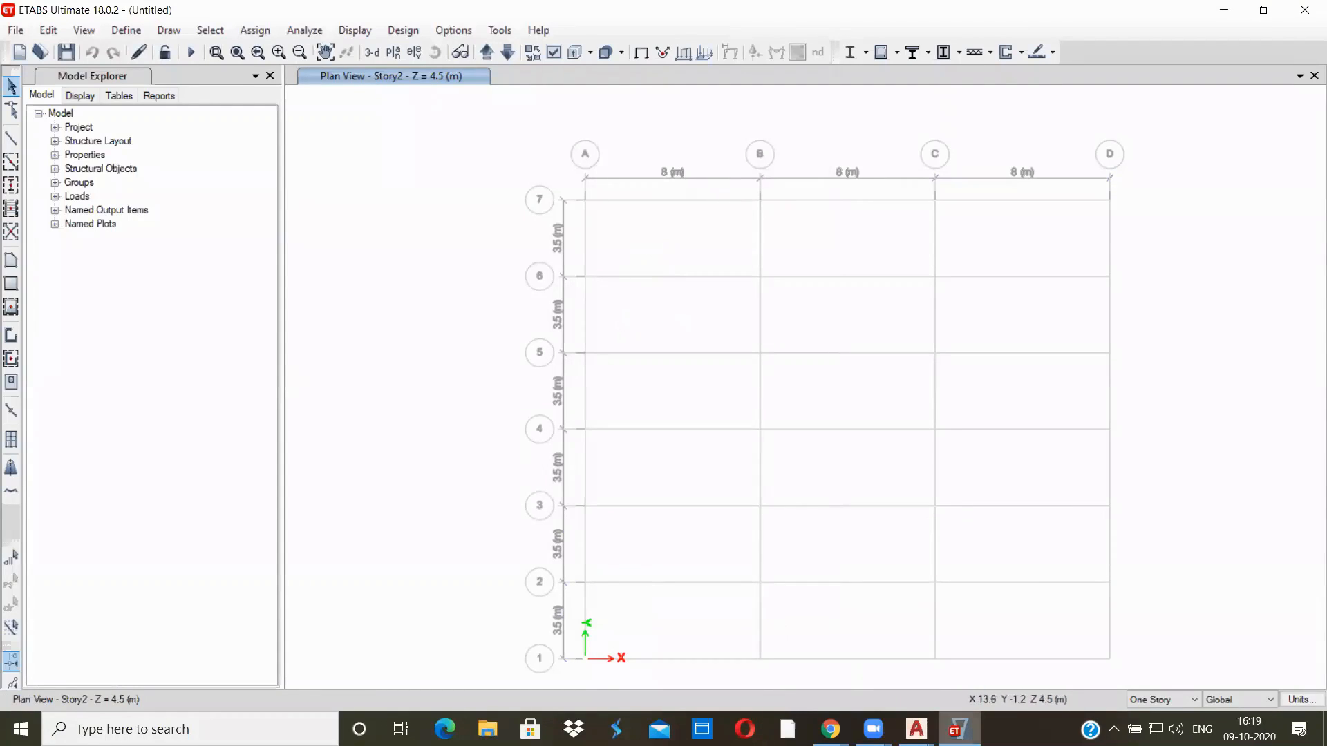
# Examine the grid layout in the G+5(STRUCTURAL SCHEME) drawing in AutoCAD, return to ETABS and close the Model Explorer
pyautogui.moveTo(916, 729)
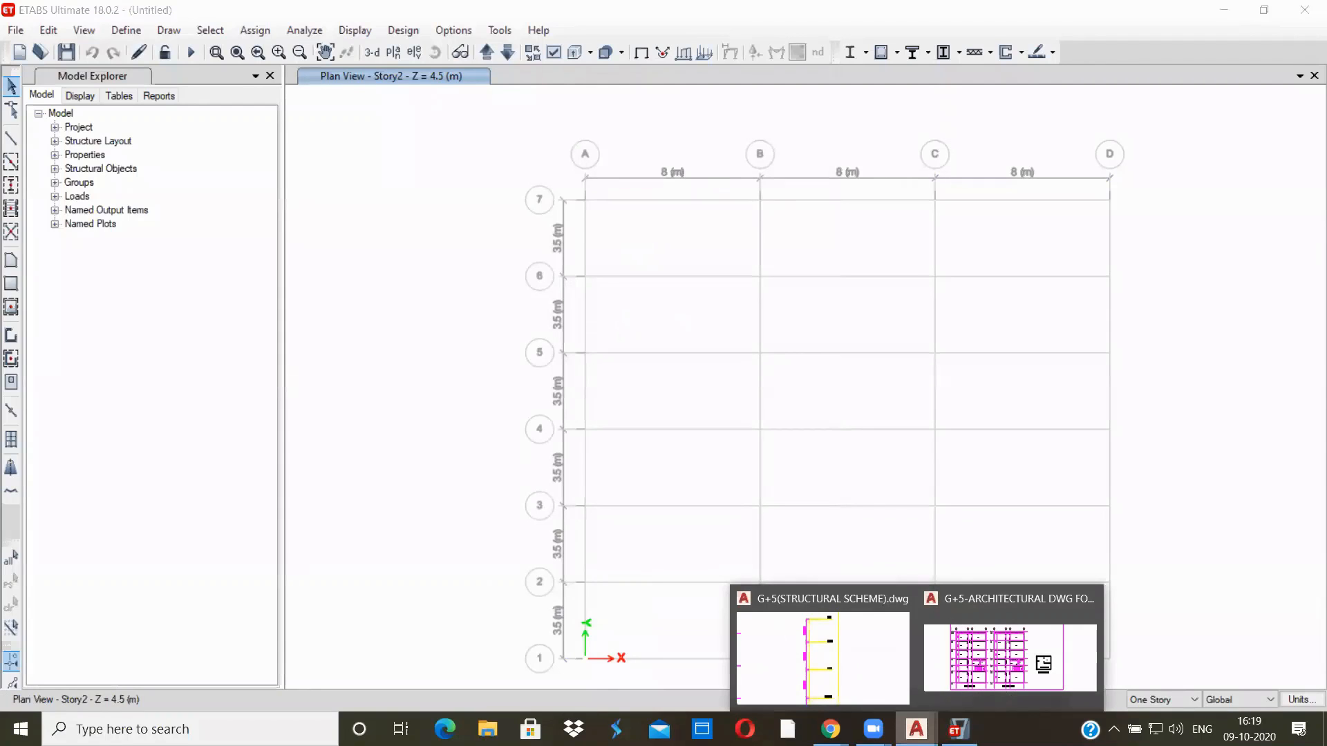
pyautogui.click(868, 691)
pyautogui.scroll(-4, 436, 415)
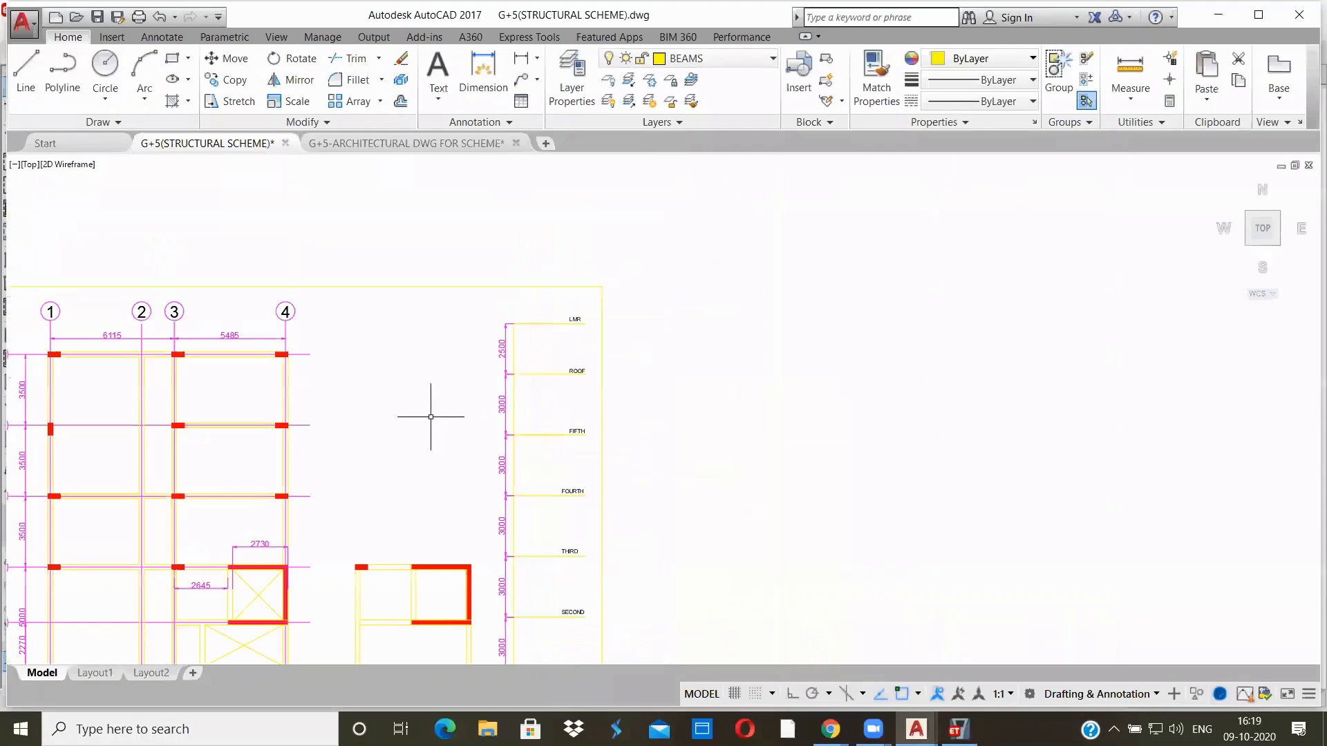
pyautogui.moveTo(366, 438); pyautogui.dragTo(566, 357, button='middle')
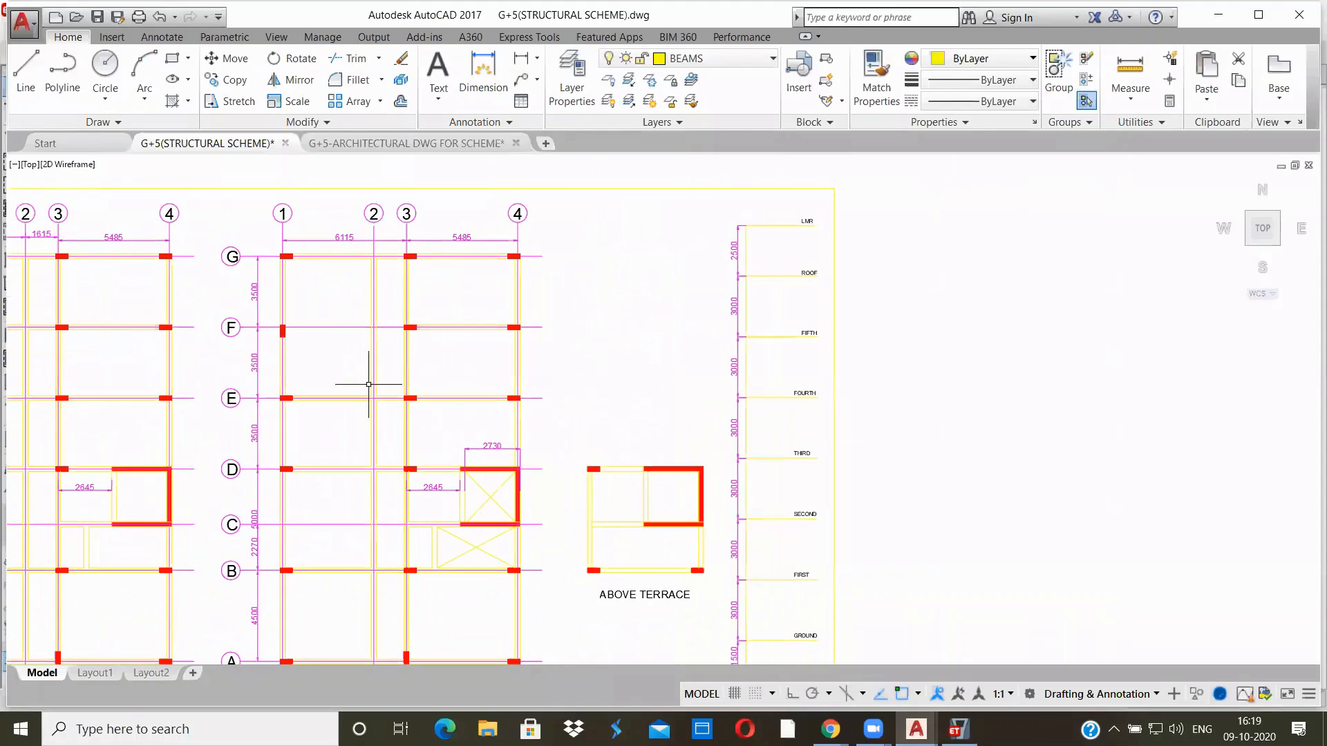
pyautogui.click(958, 729)
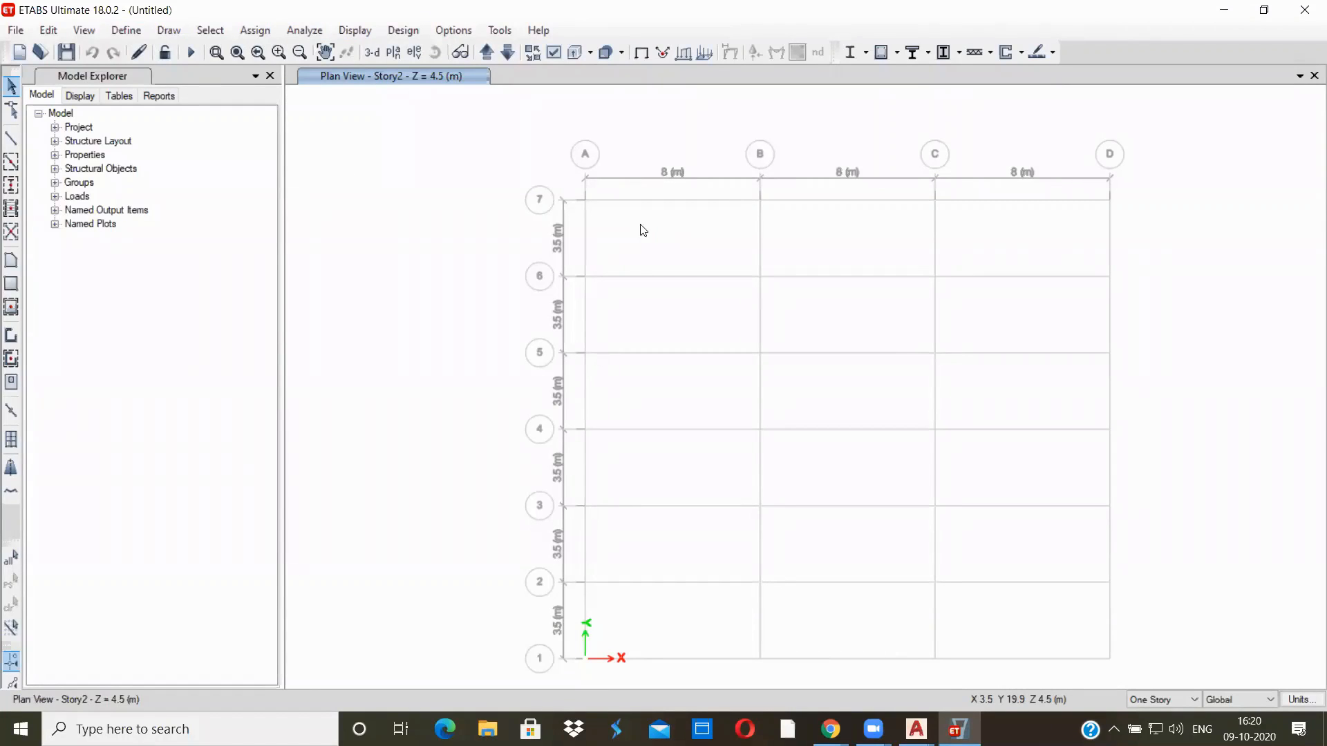
pyautogui.click(269, 78)
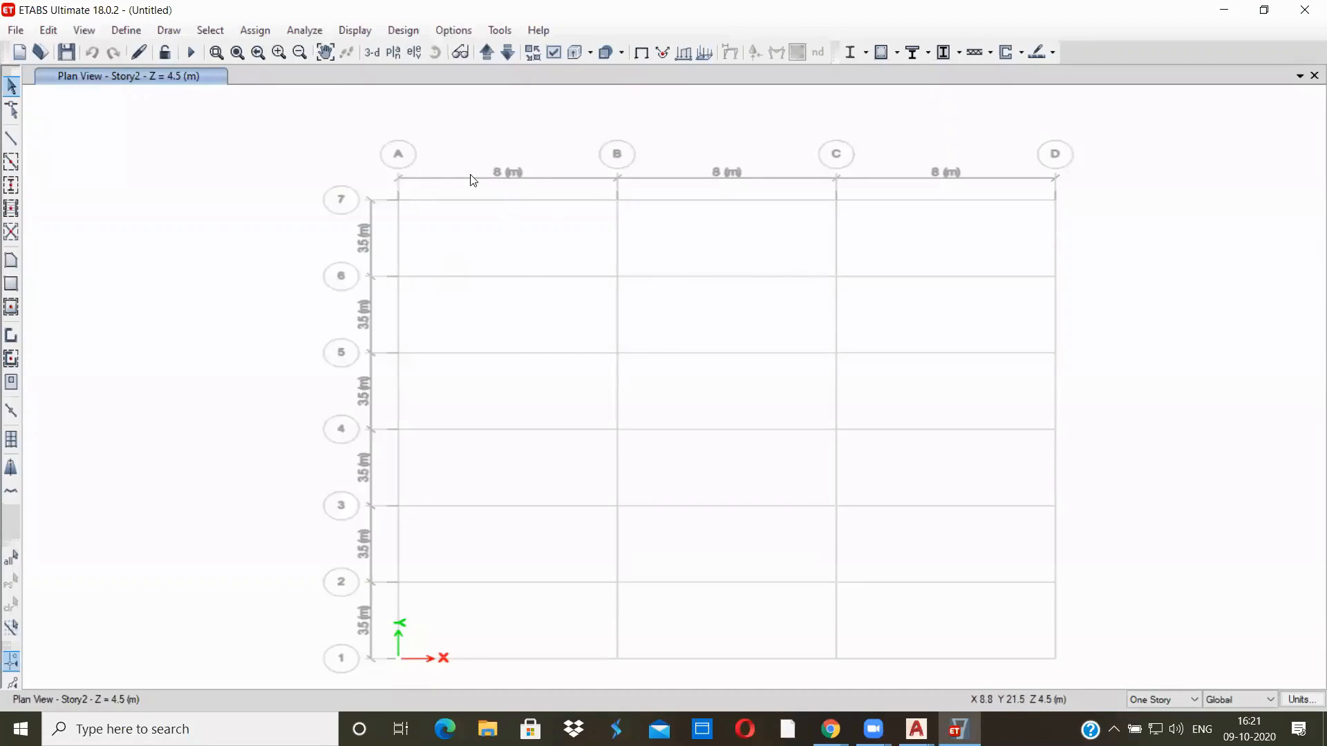
# Open the story data for editing and rename the Base level as FOUNDATION
pyautogui.click(47, 29)
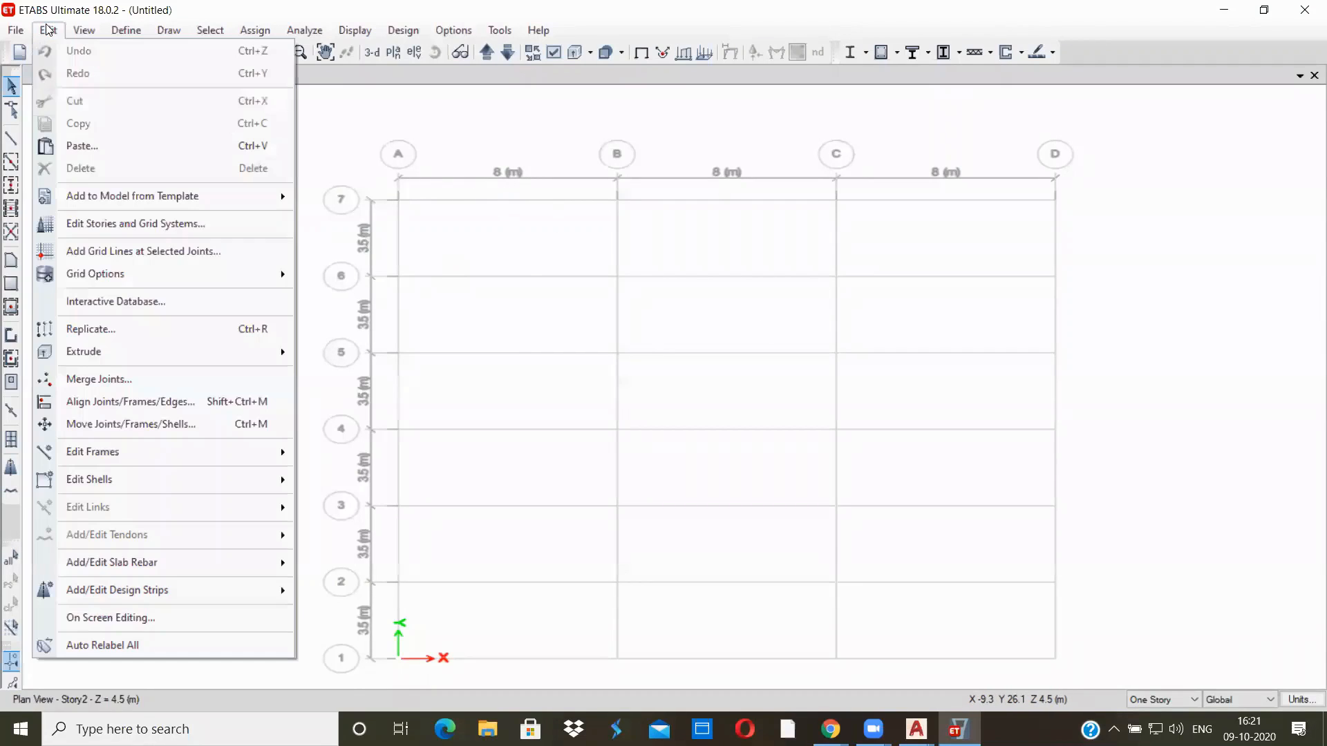
pyautogui.click(74, 224)
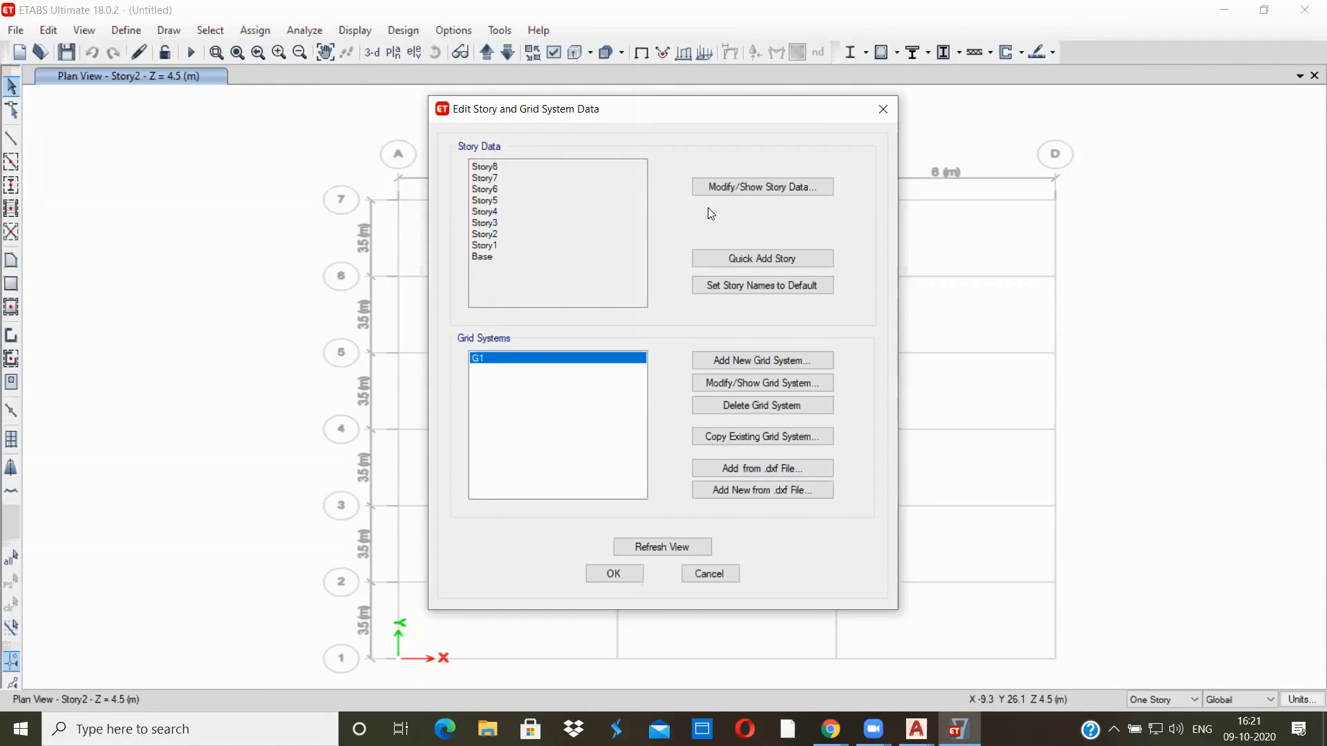
pyautogui.click(754, 186)
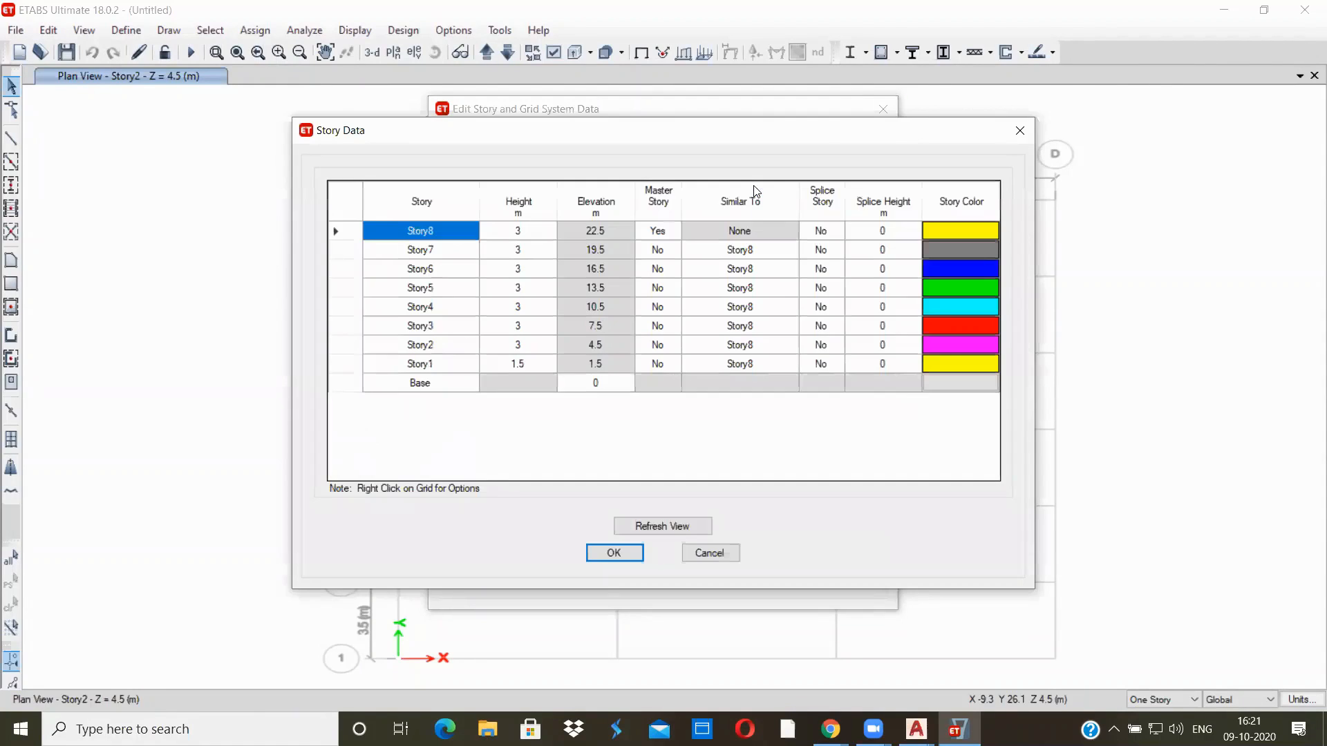
pyautogui.click(438, 384)
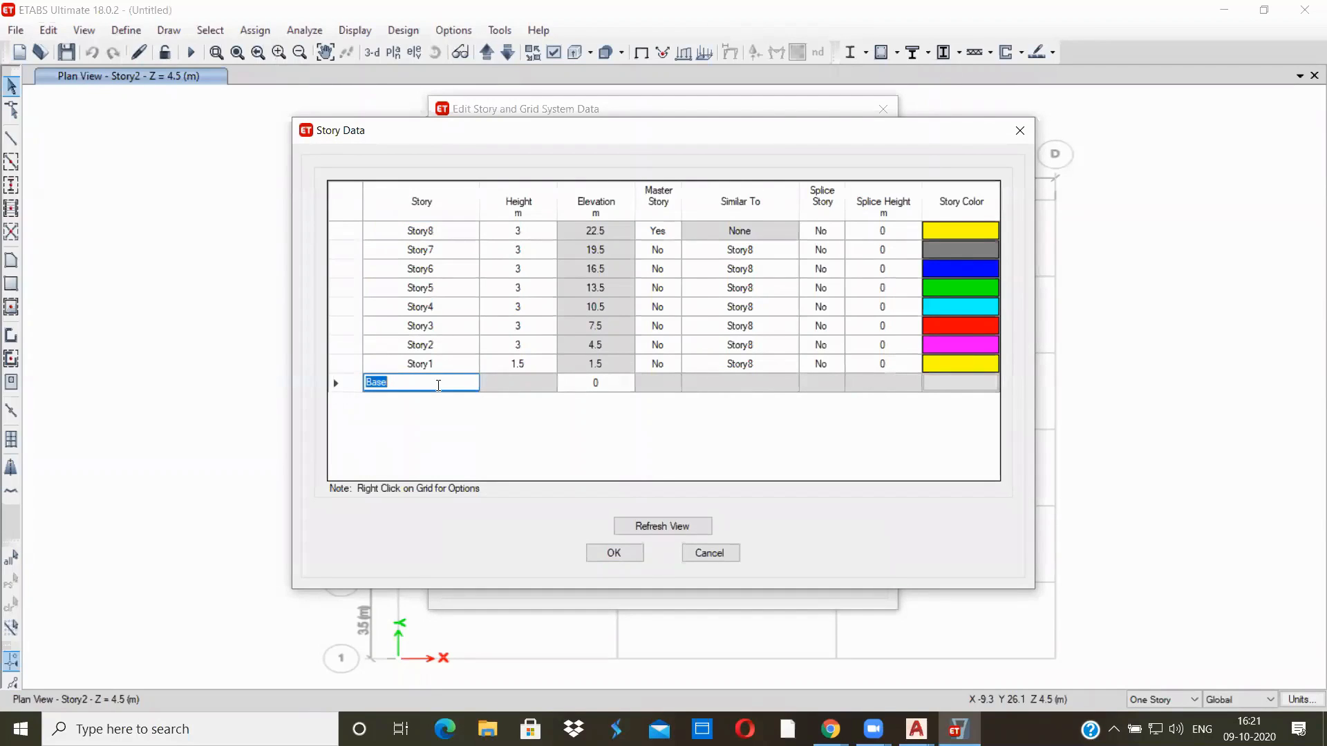
pyautogui.press('BackSpace')
pyautogui.write('FOUNDATION')
# Rename Story1 as PLINTH, Story2 as FIRST and Story3 as SECOND in the story data
pyautogui.click(458, 361)
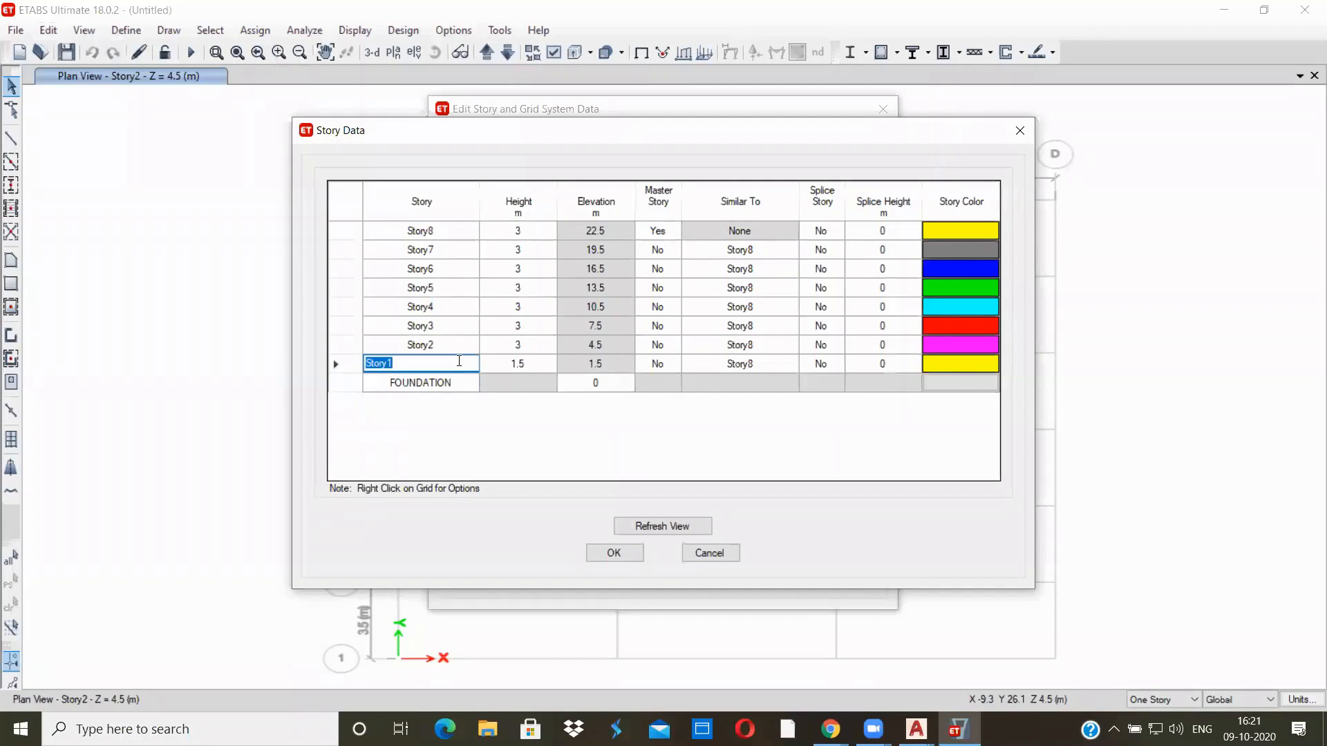
pyautogui.write('PLINTH')
pyautogui.click(449, 346)
pyautogui.write('FIRST')
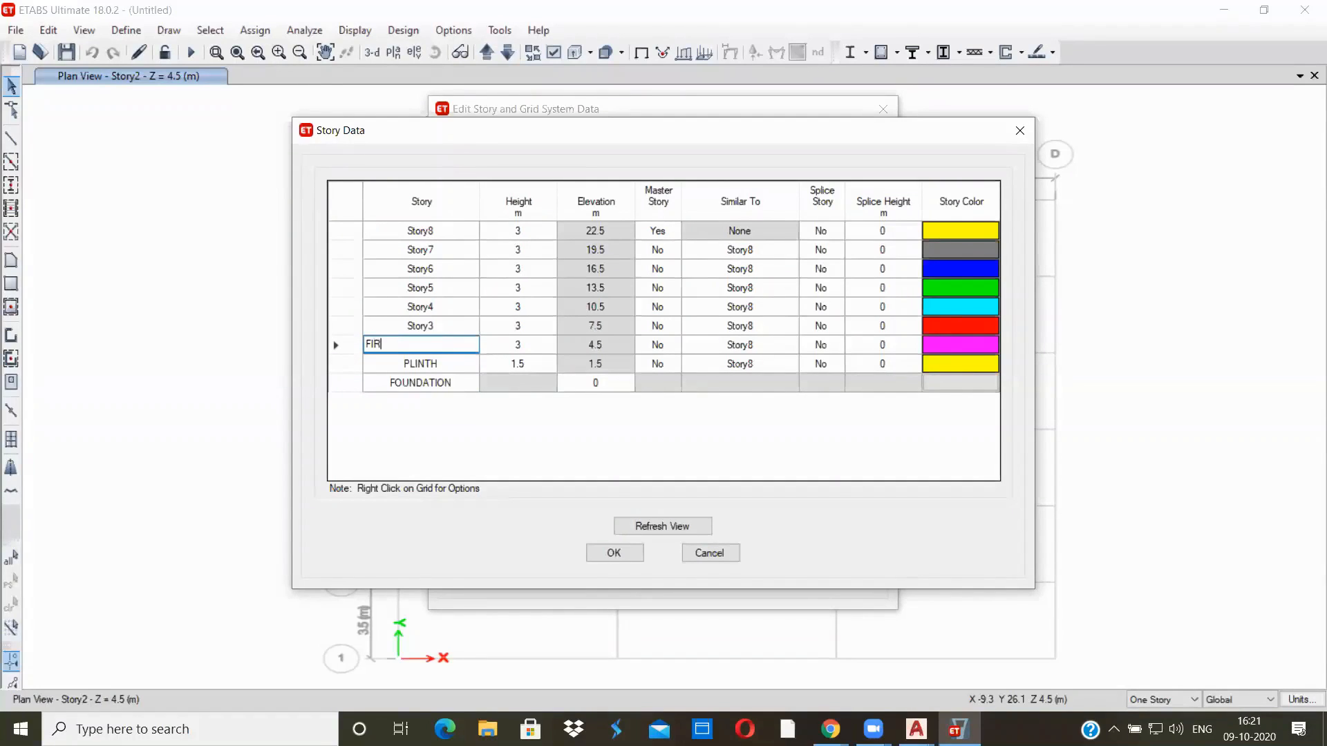
pyautogui.click(444, 325)
pyautogui.write('SEC')
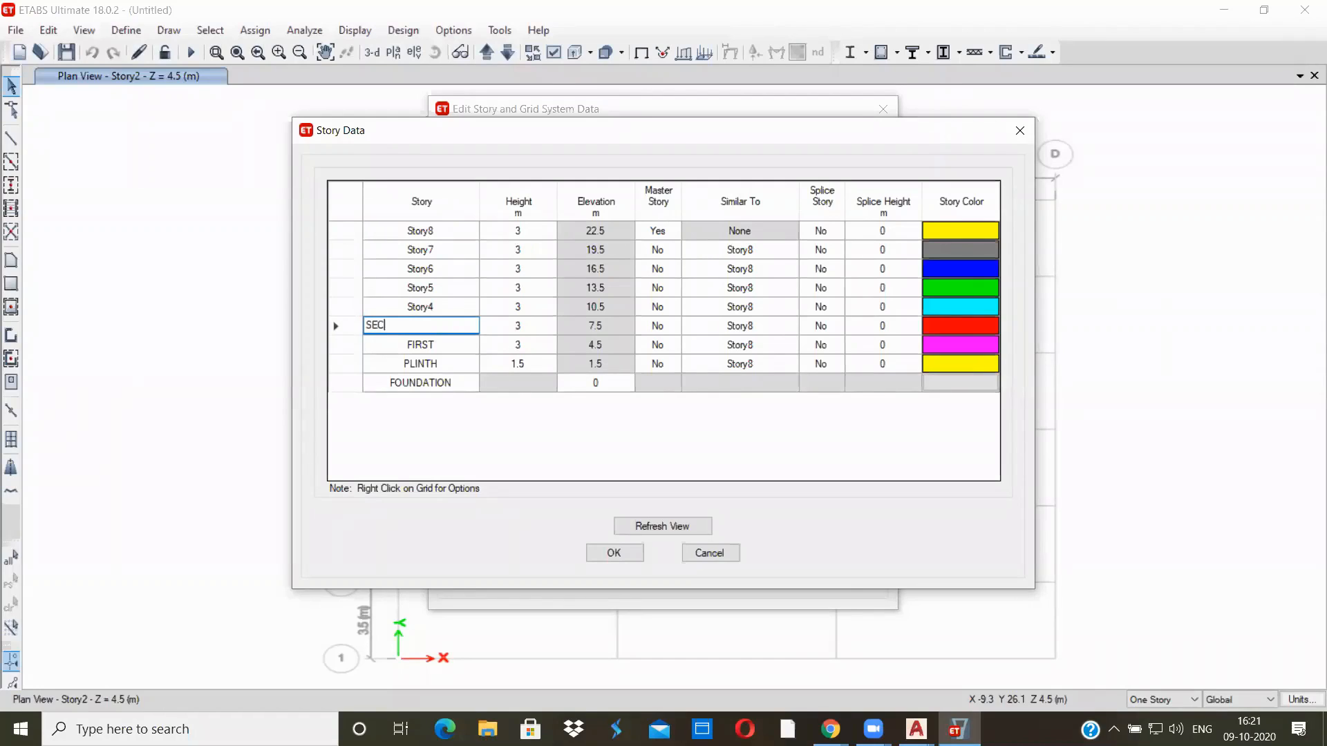
pyautogui.write('OND')
# Rename Story4 as THIRD, Story5 as FOURTH and Story6 as FIFTH
pyautogui.click(431, 307)
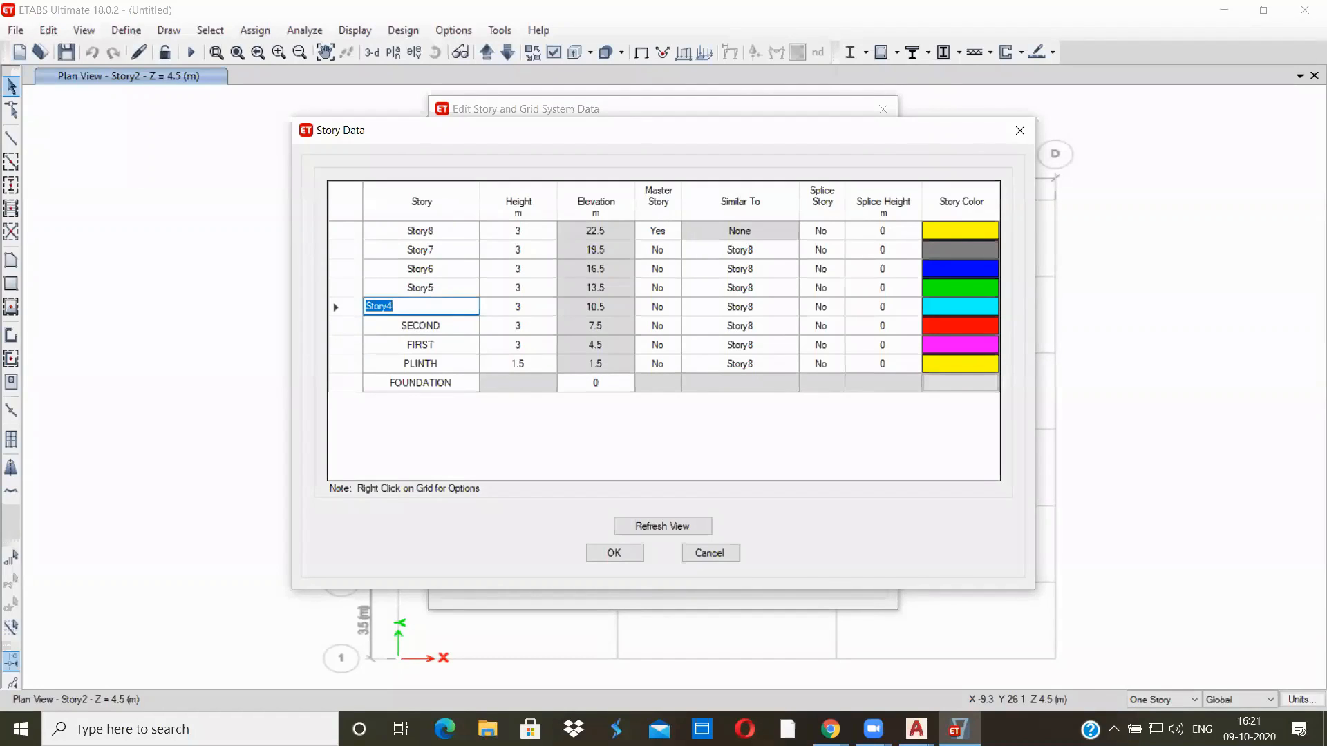
pyautogui.write('THIRD')
pyautogui.click(418, 286)
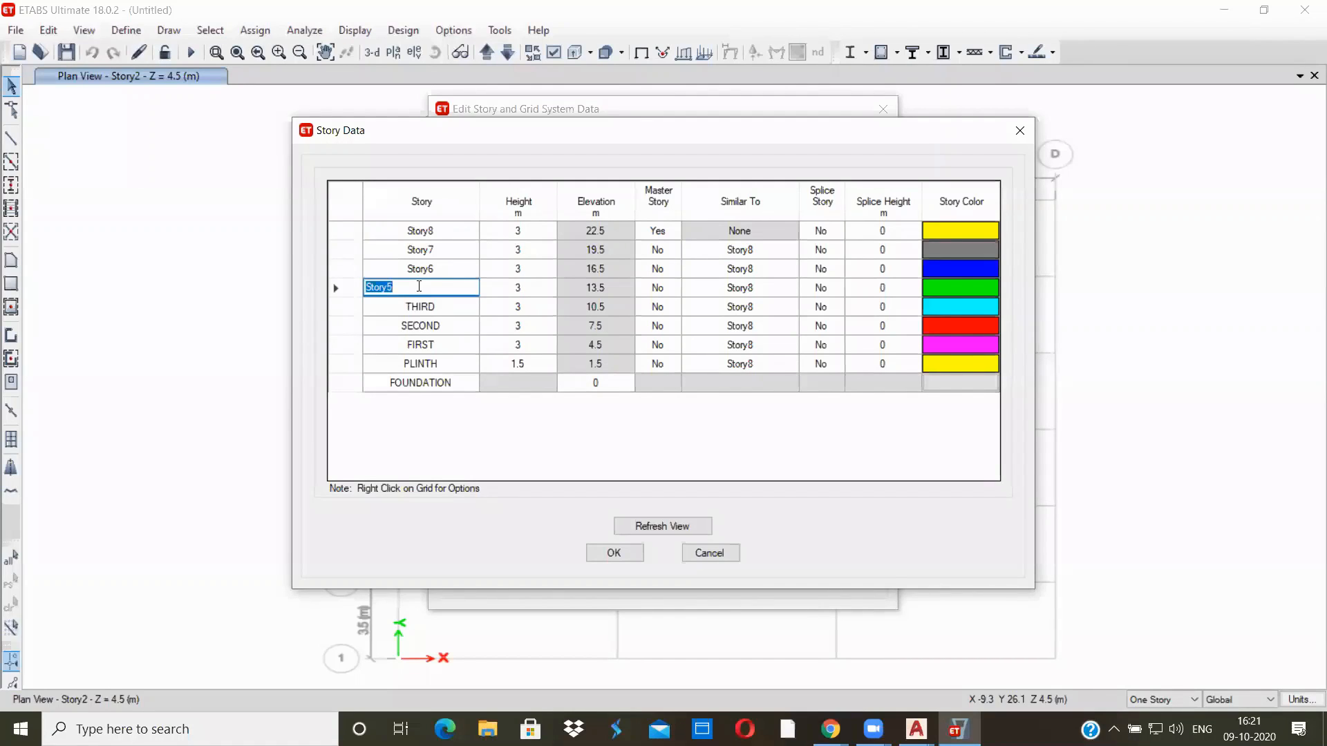
pyautogui.write('FOURTH')
pyautogui.click(434, 268)
pyautogui.write('FIFTH')
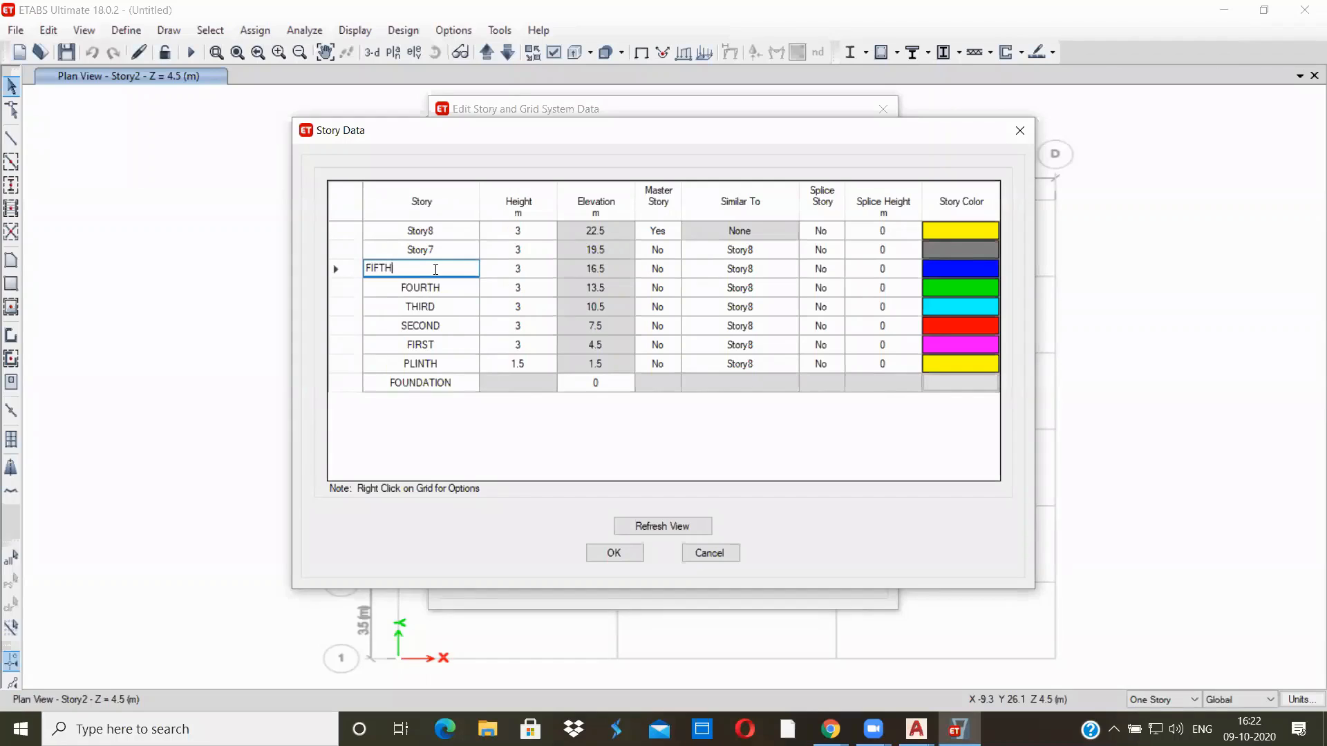
# Rename Story7 as ROOF and Story8 as LMR, set the LMR height to 2.5 m and apply the story data
pyautogui.click(445, 249)
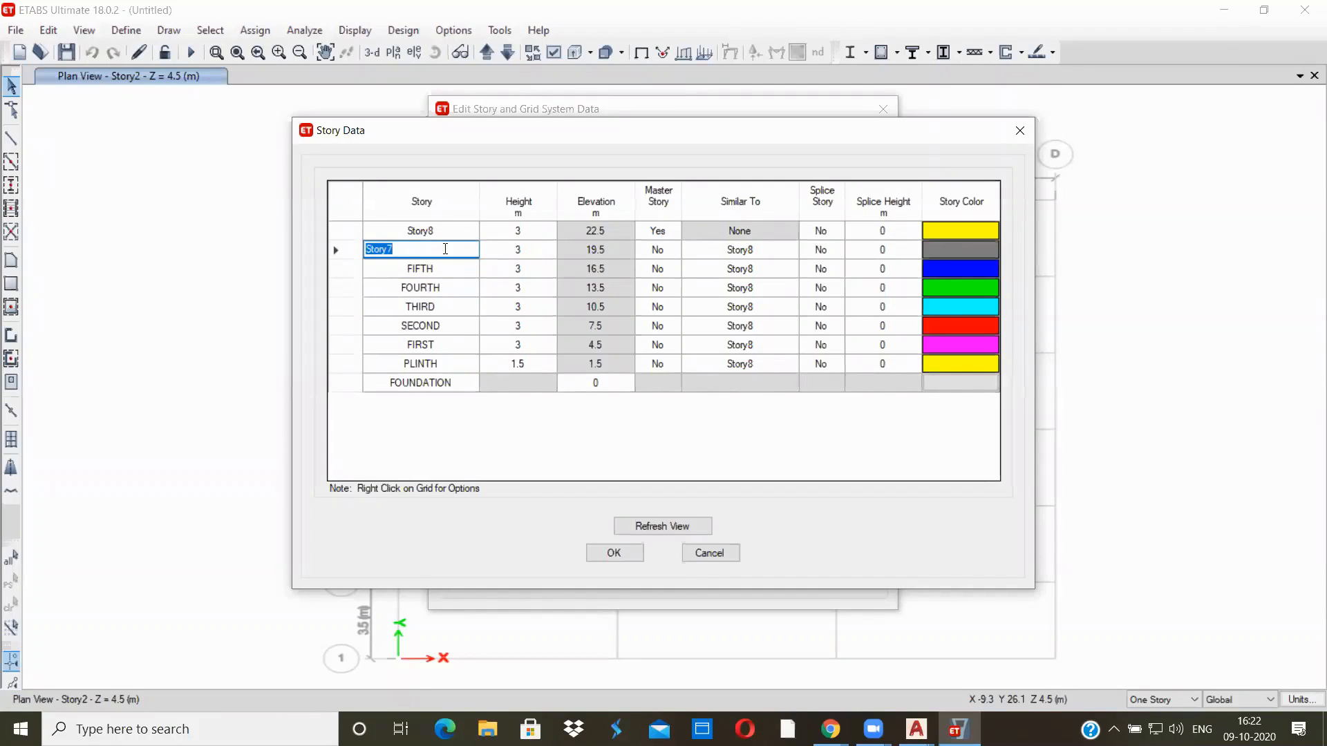
pyautogui.write('ROOF')
pyautogui.click(457, 228)
pyautogui.write('LMR')
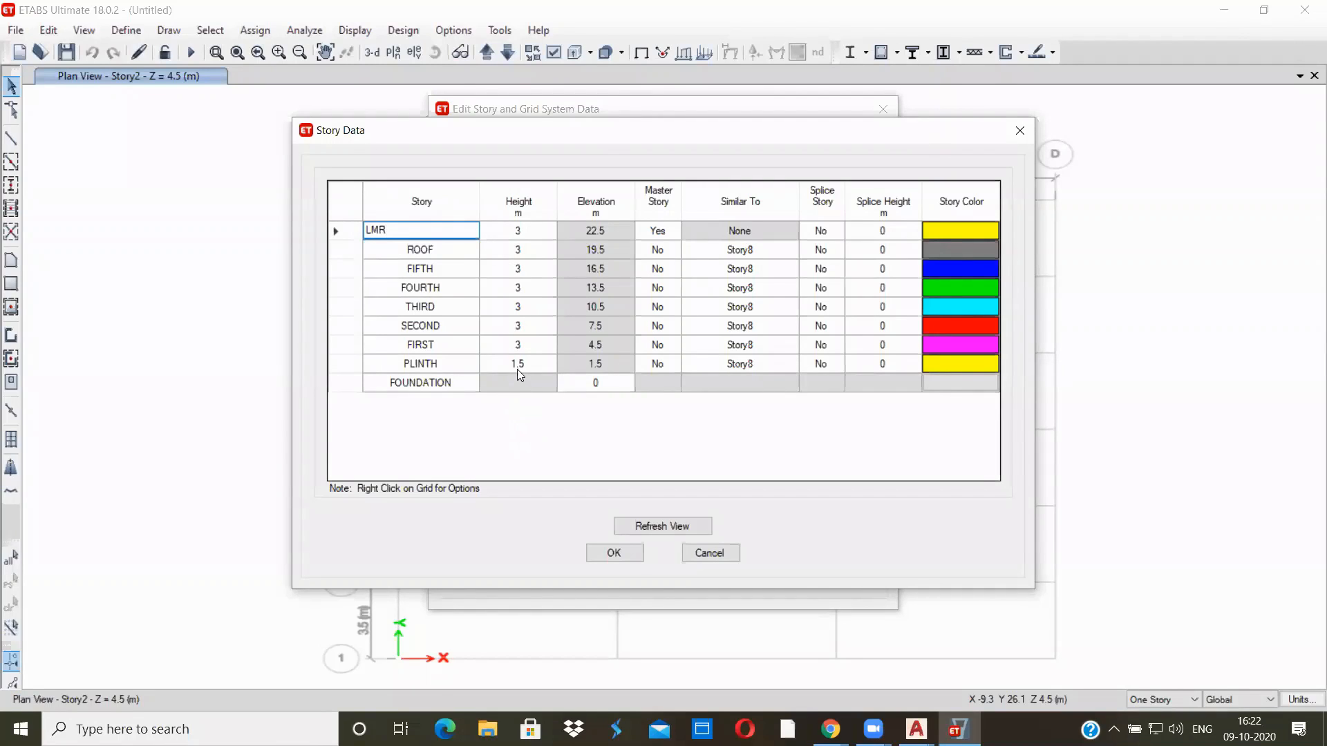
pyautogui.click(524, 229)
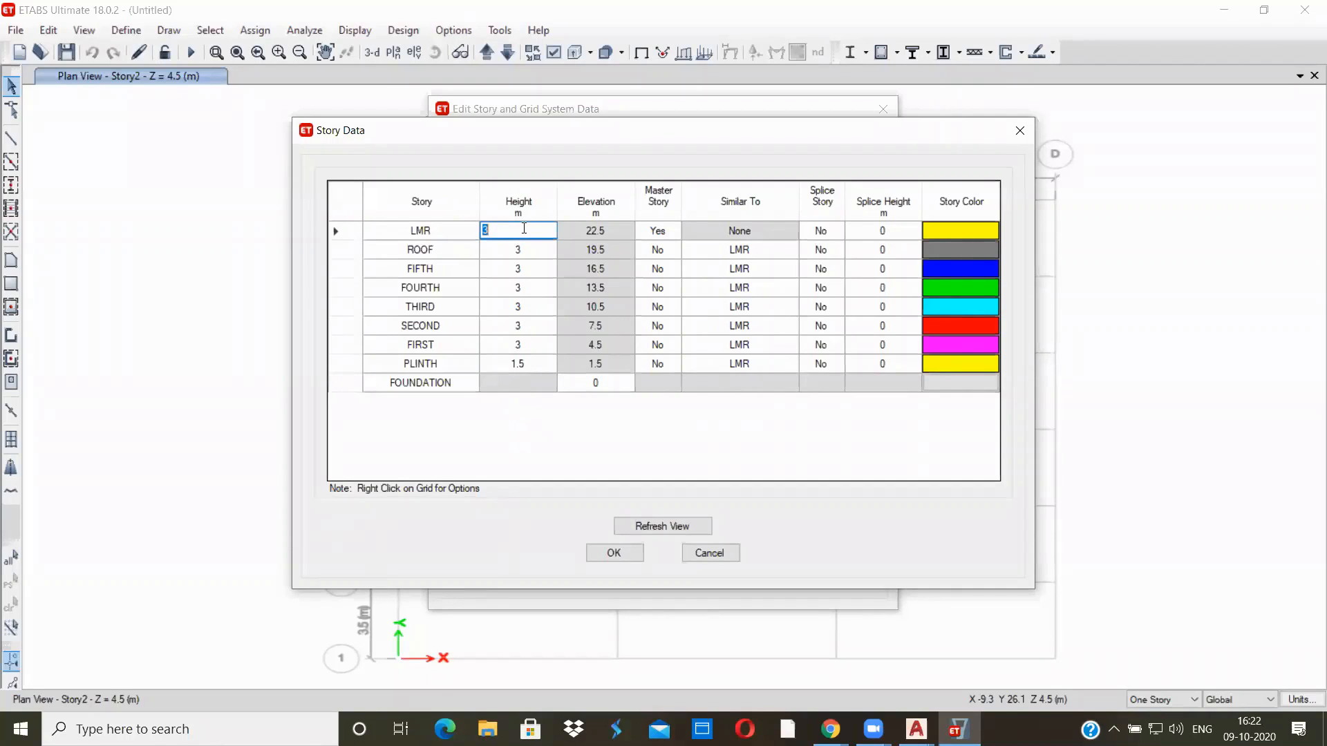
pyautogui.write('2.5')
pyautogui.click(617, 554)
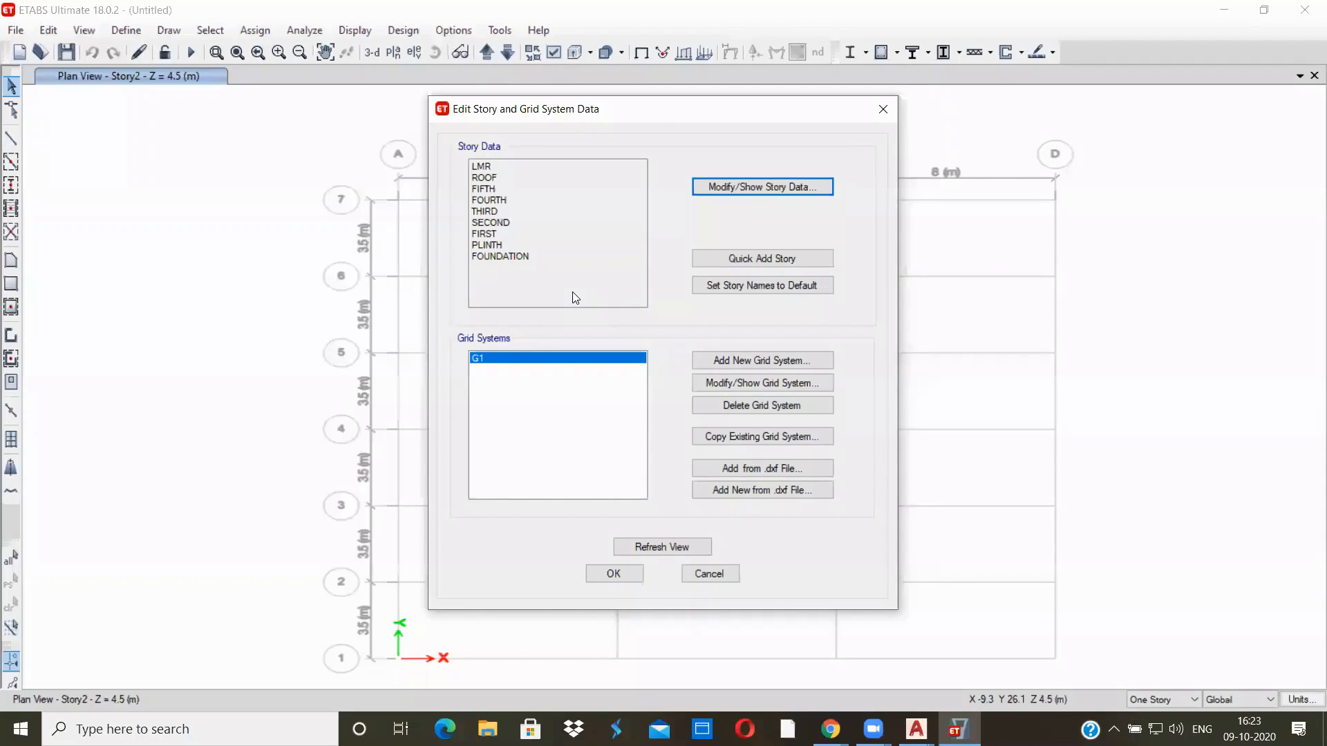
# Open grid system G1 for editing and examine the A–G and 1–4 grid spacings in the AutoCAD structural scheme drawing
pyautogui.click(762, 385)
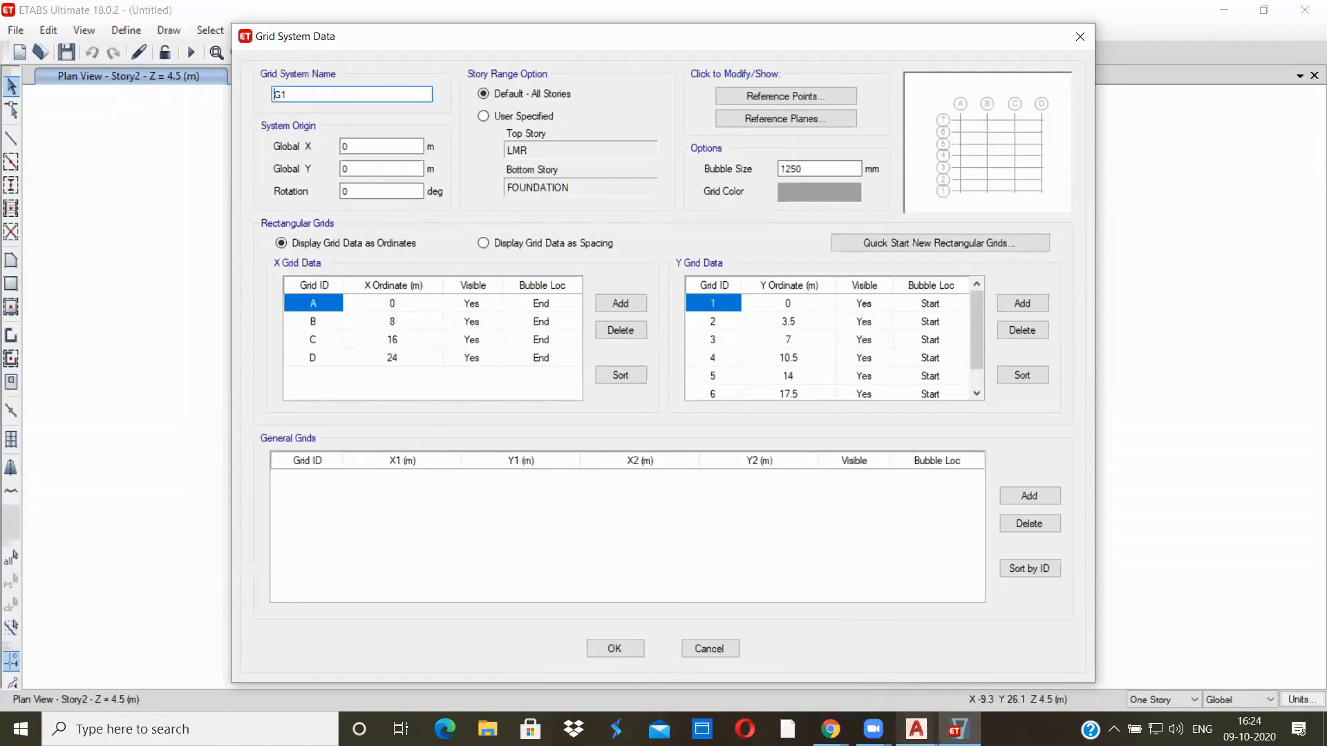
pyautogui.moveTo(916, 729)
pyautogui.click(873, 667)
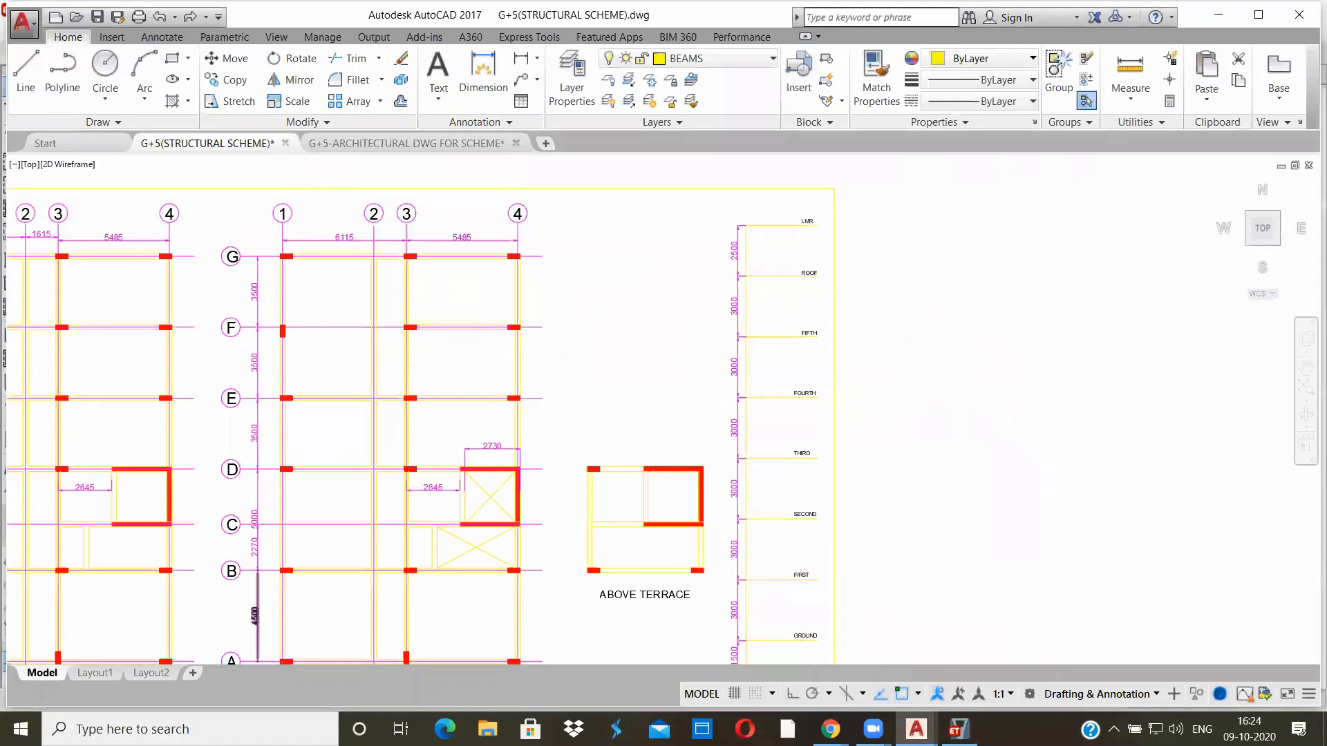
pyautogui.scroll(-4, 255, 588)
pyautogui.scroll(4, 124, 617)
pyautogui.scroll(3, 130, 620)
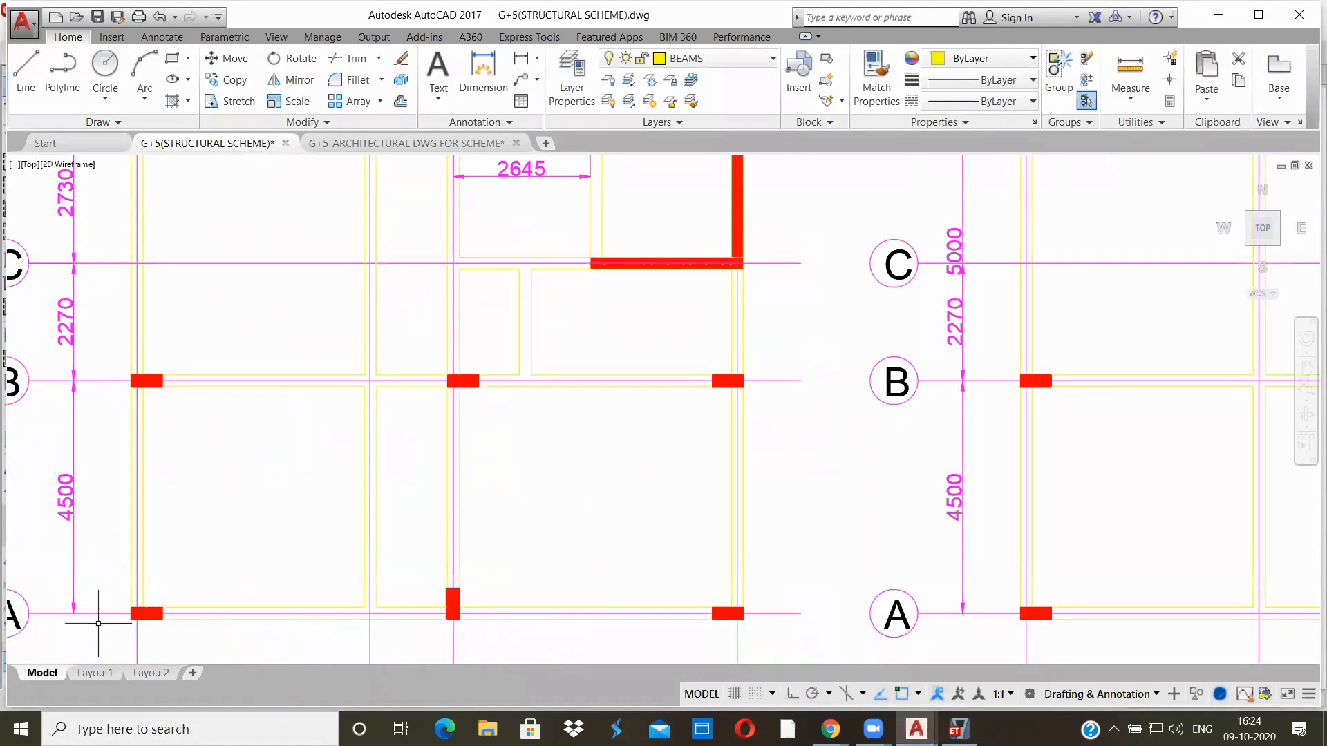
pyautogui.moveTo(215, 568); pyautogui.dragTo(335, 545, button='middle')
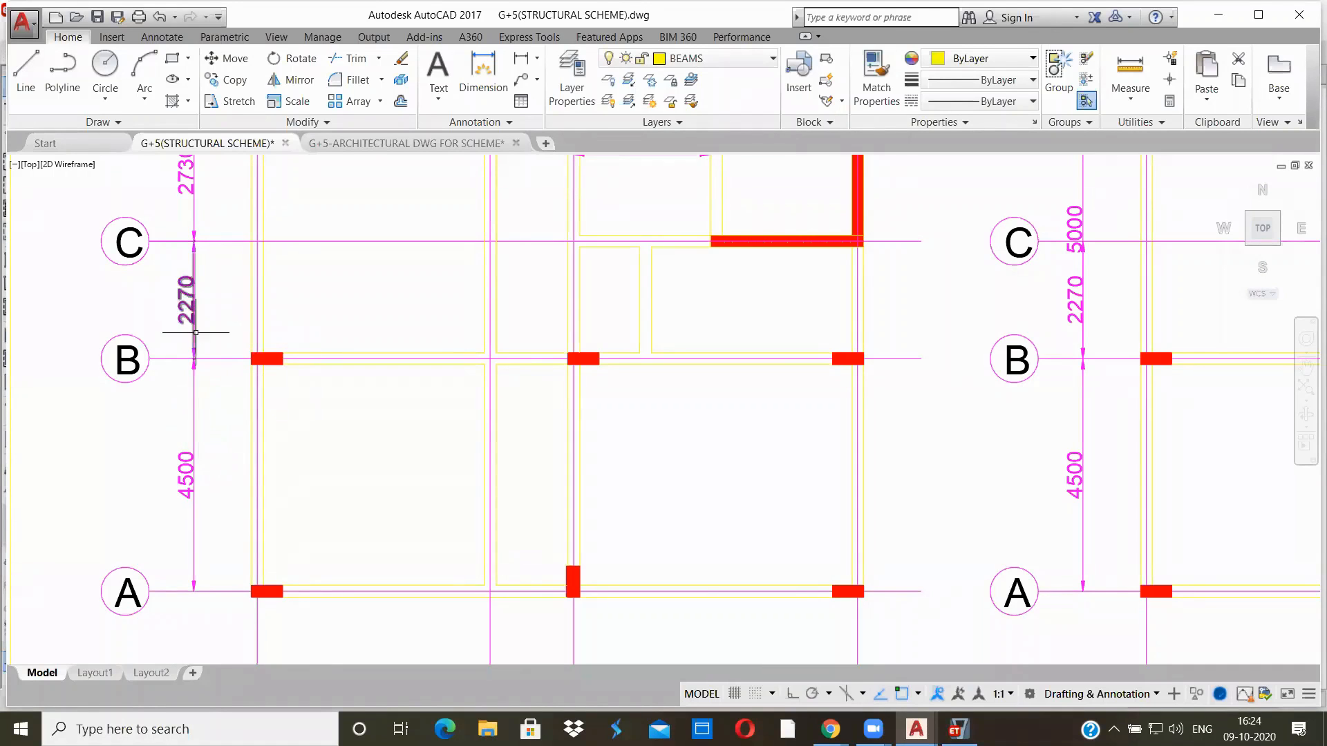
pyautogui.scroll(-2, 340, 302)
pyautogui.moveTo(340, 301); pyautogui.dragTo(258, 645, button='middle')
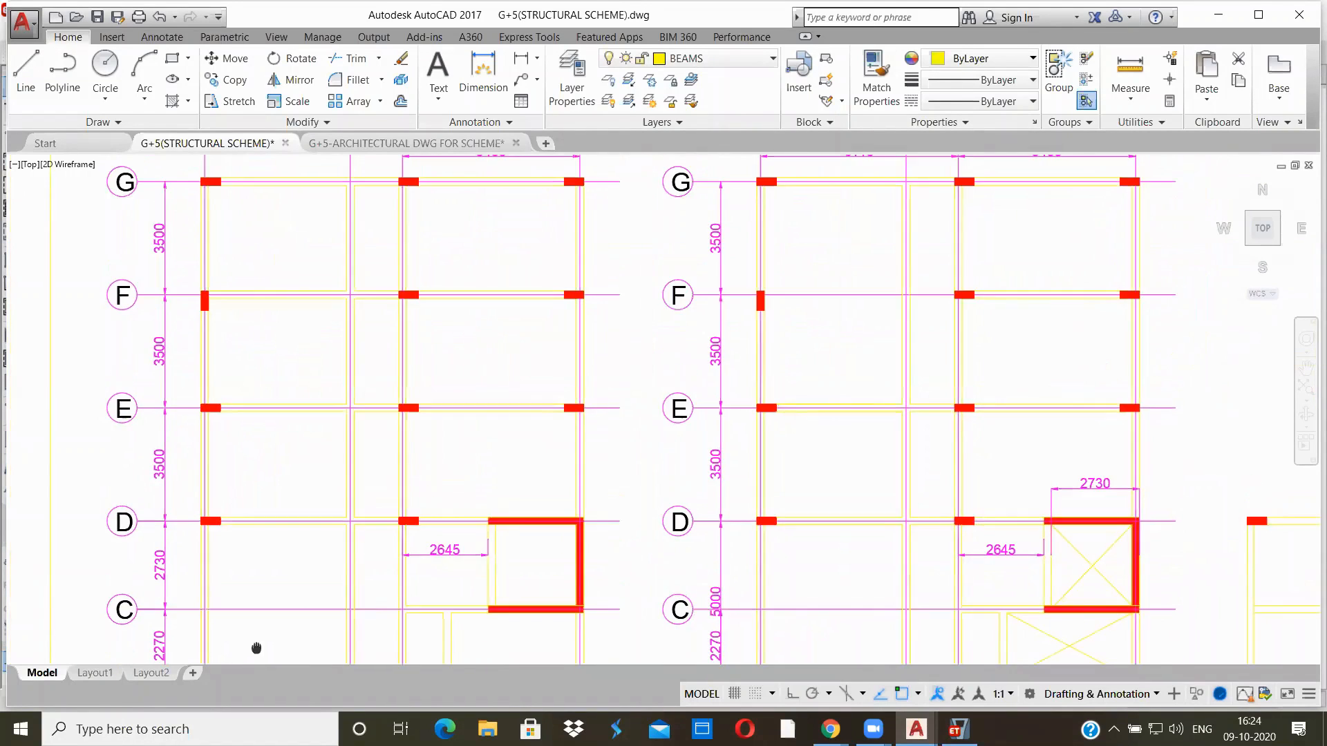
pyautogui.moveTo(271, 243); pyautogui.dragTo(272, 429, button='middle')
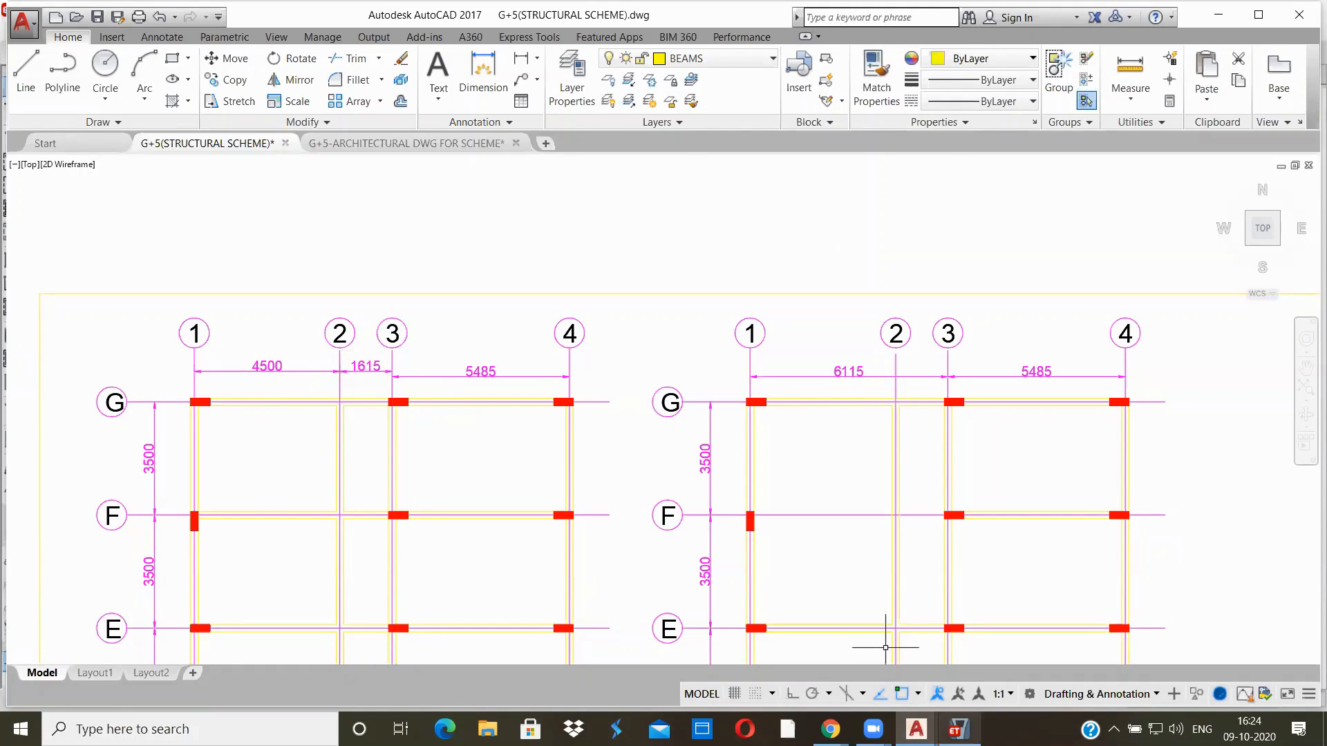
# Back in ETABS, set grid B's X ordinate to 4.5 m, checking the spacing between grids 1 and 2 in the AutoCAD drawing
pyautogui.click(958, 729)
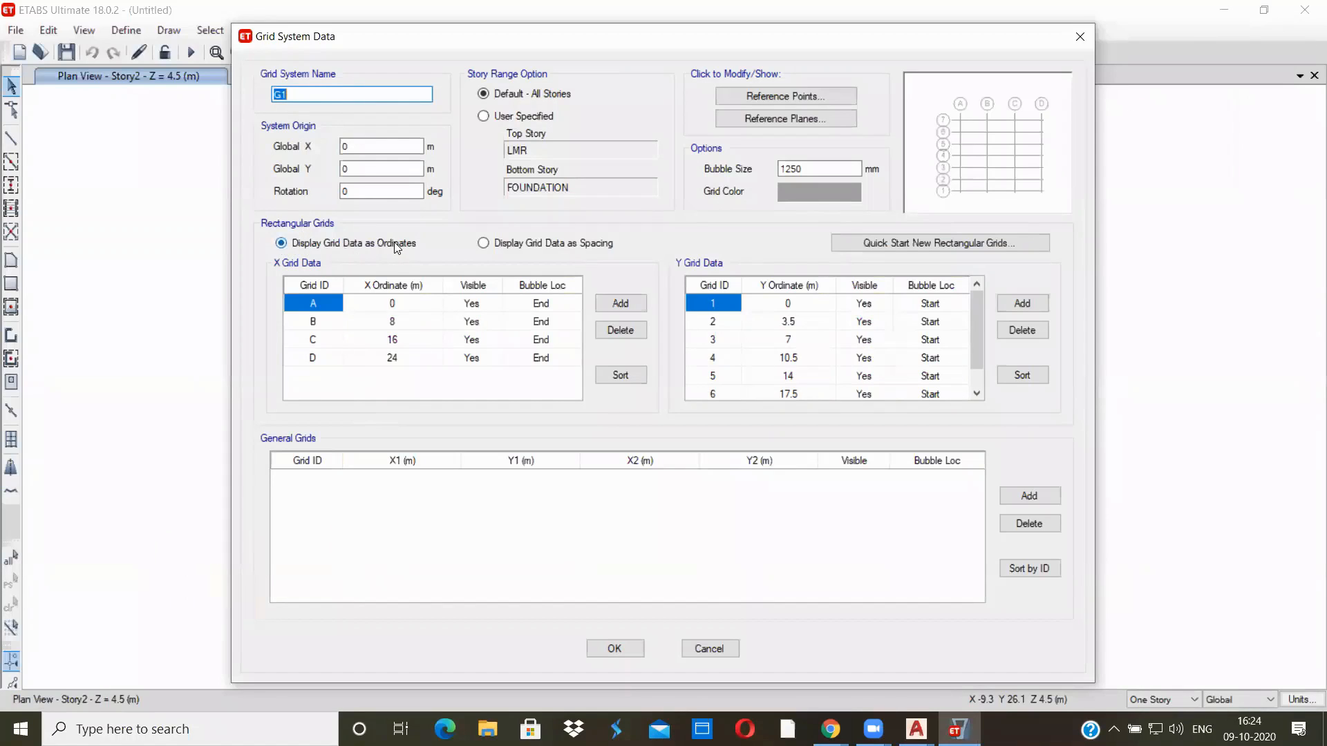
pyautogui.click(391, 305)
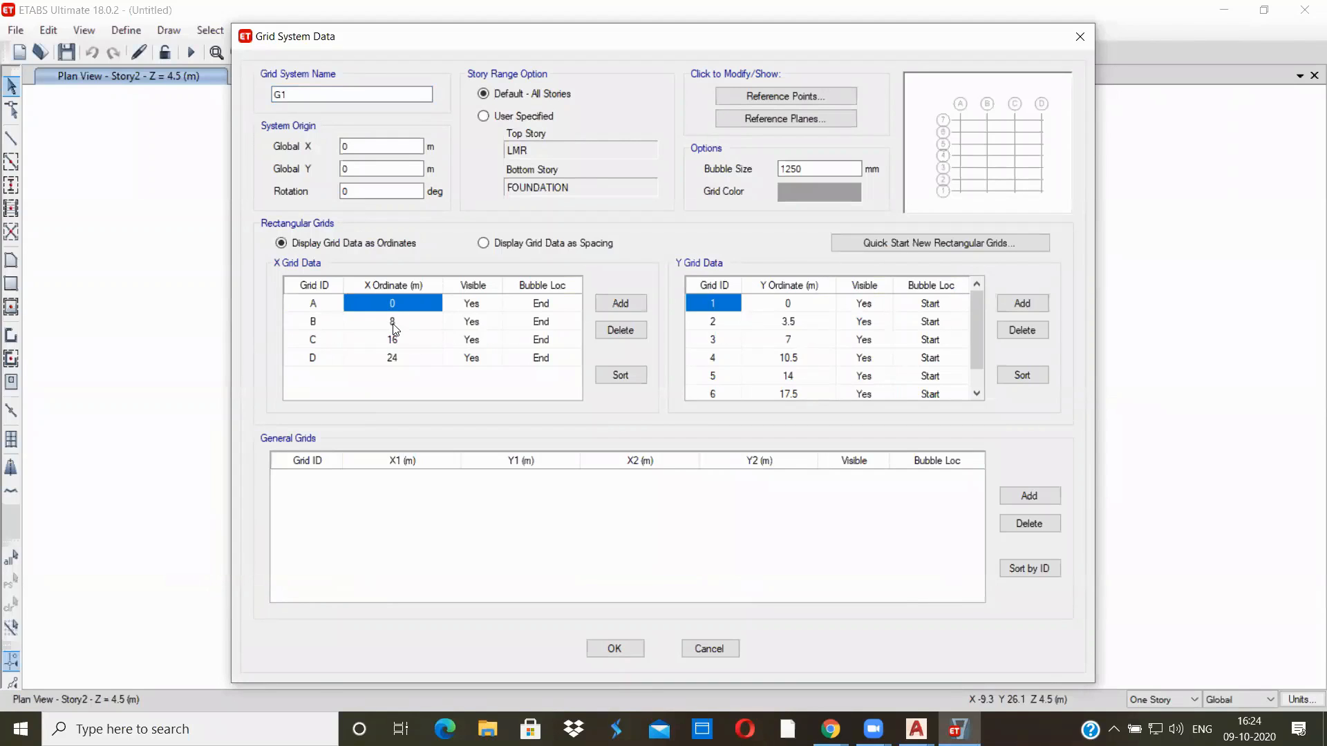
pyautogui.click(395, 323)
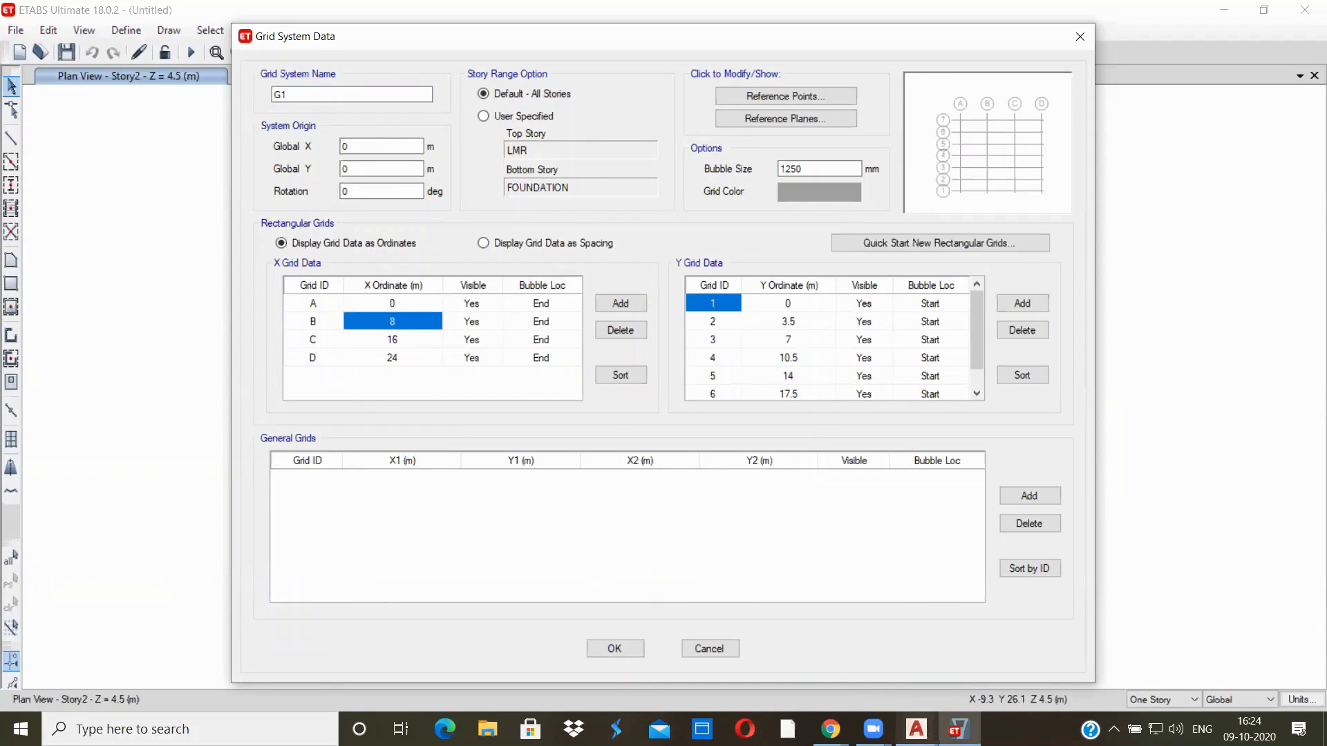
pyautogui.click(920, 716)
pyautogui.click(808, 657)
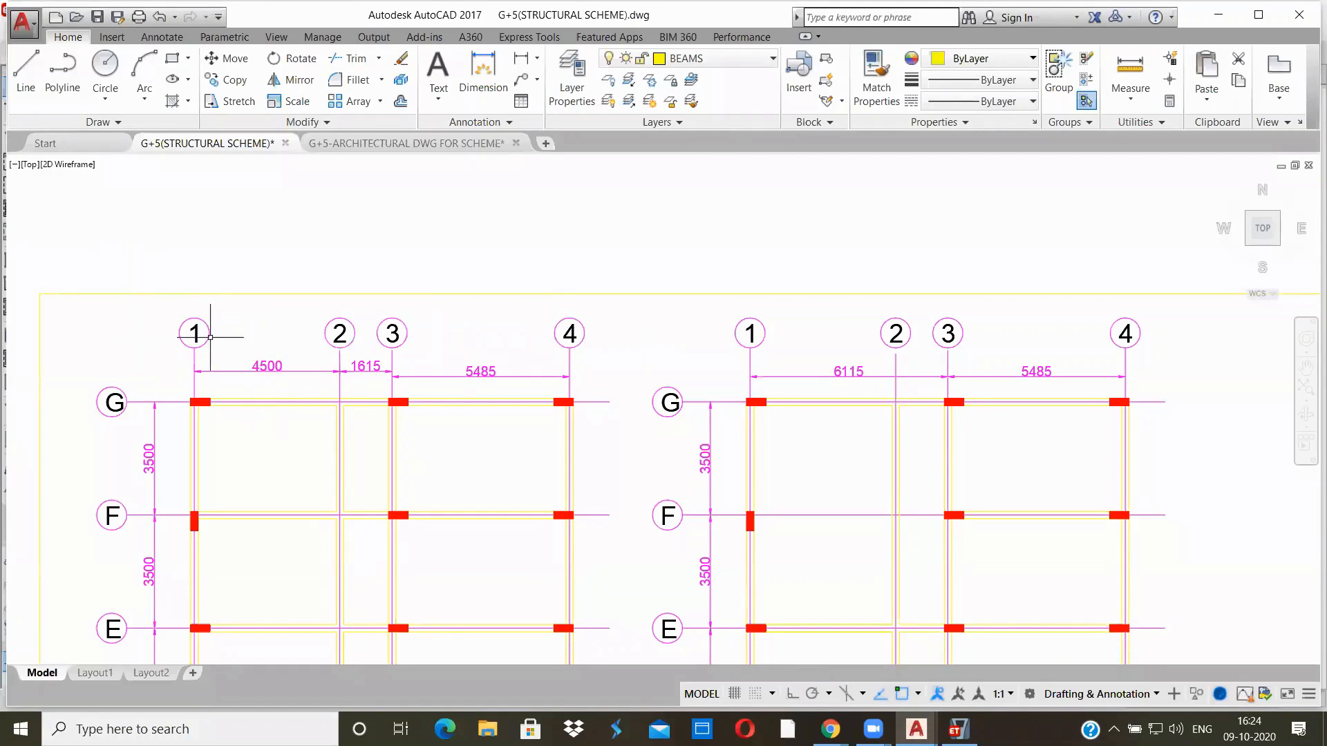
pyautogui.scroll(4, 298, 373)
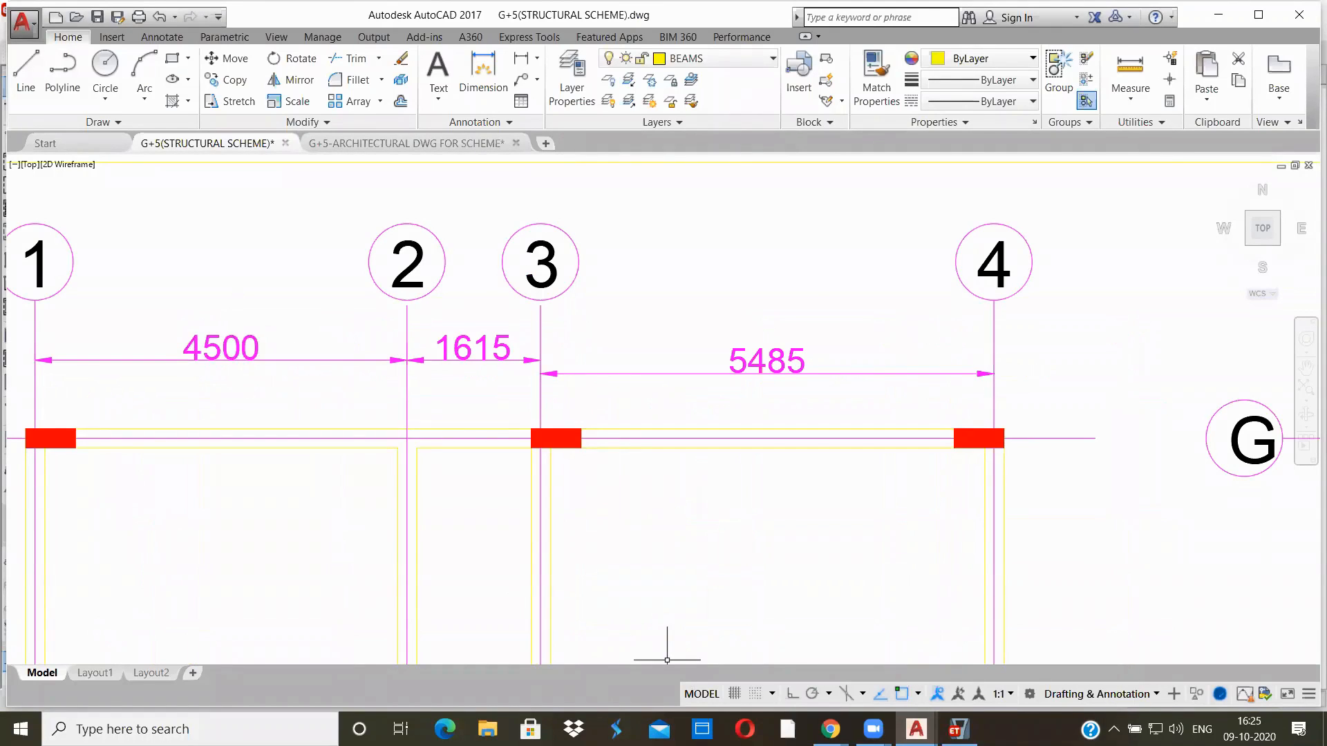
pyautogui.click(959, 729)
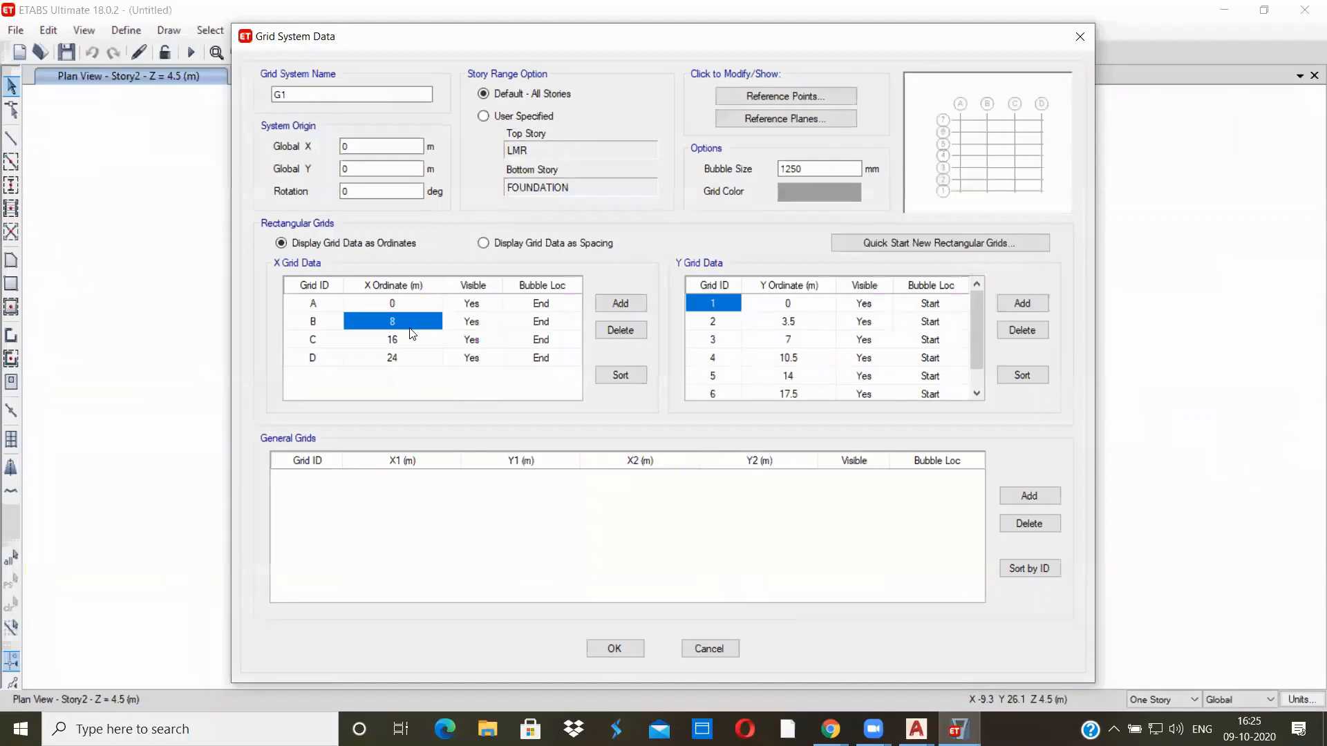
pyautogui.write('4.5')
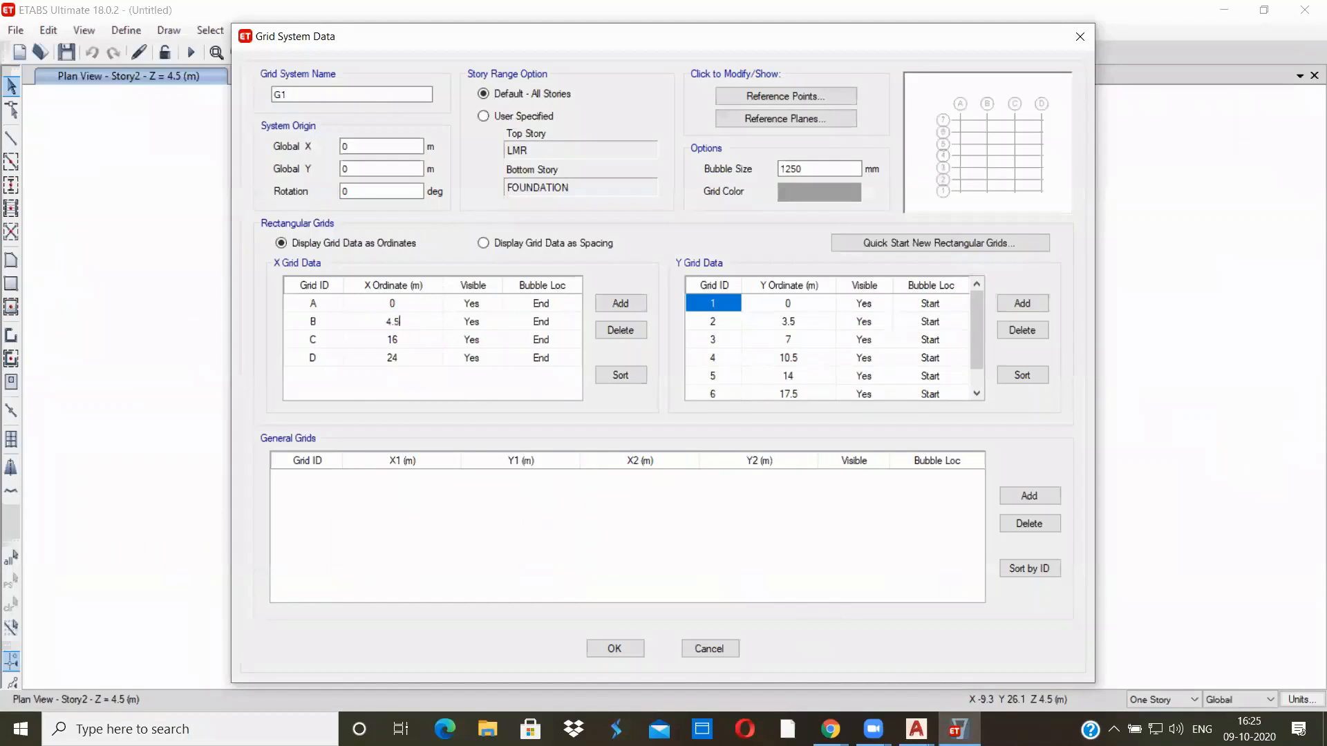
# Set grid C's X ordinate to 4.5+1.615 m, taking the spacing between grids 2 and 3 from the AutoCAD drawing
pyautogui.click(412, 342)
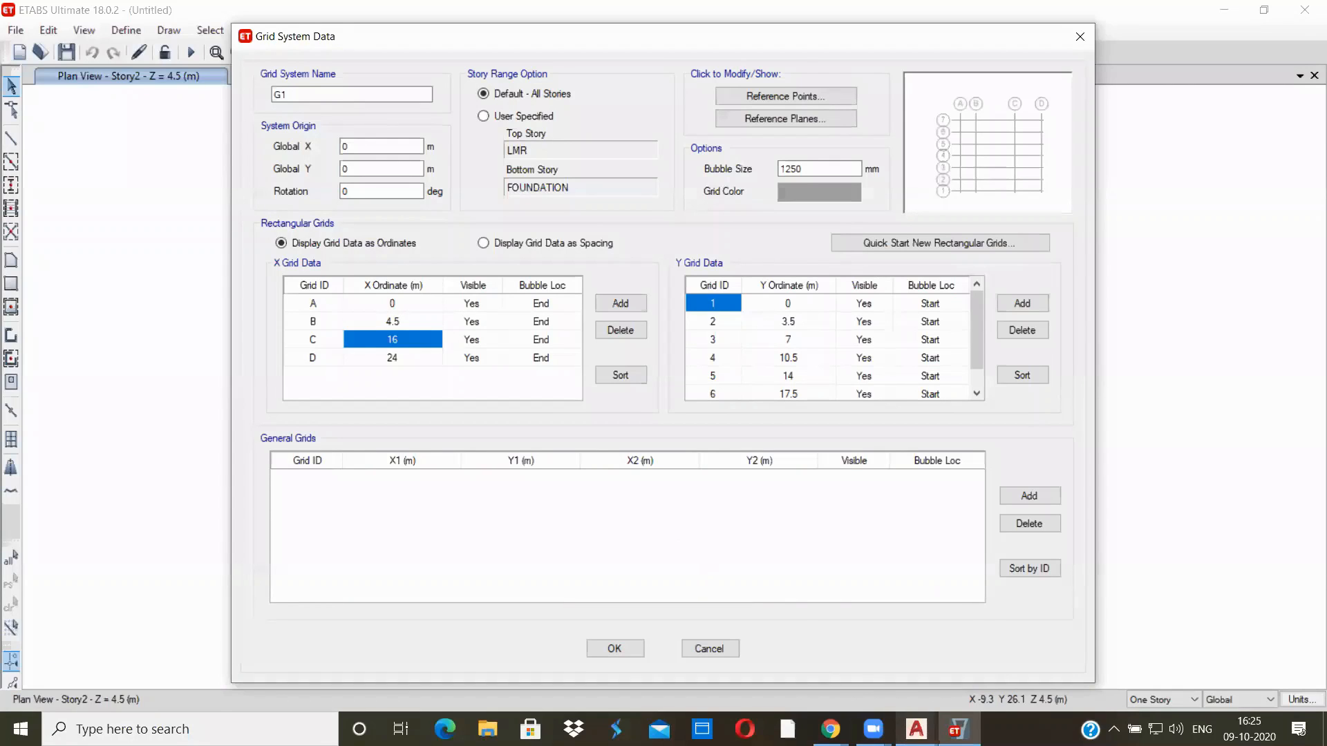
pyautogui.moveTo(908, 727)
pyautogui.click(823, 662)
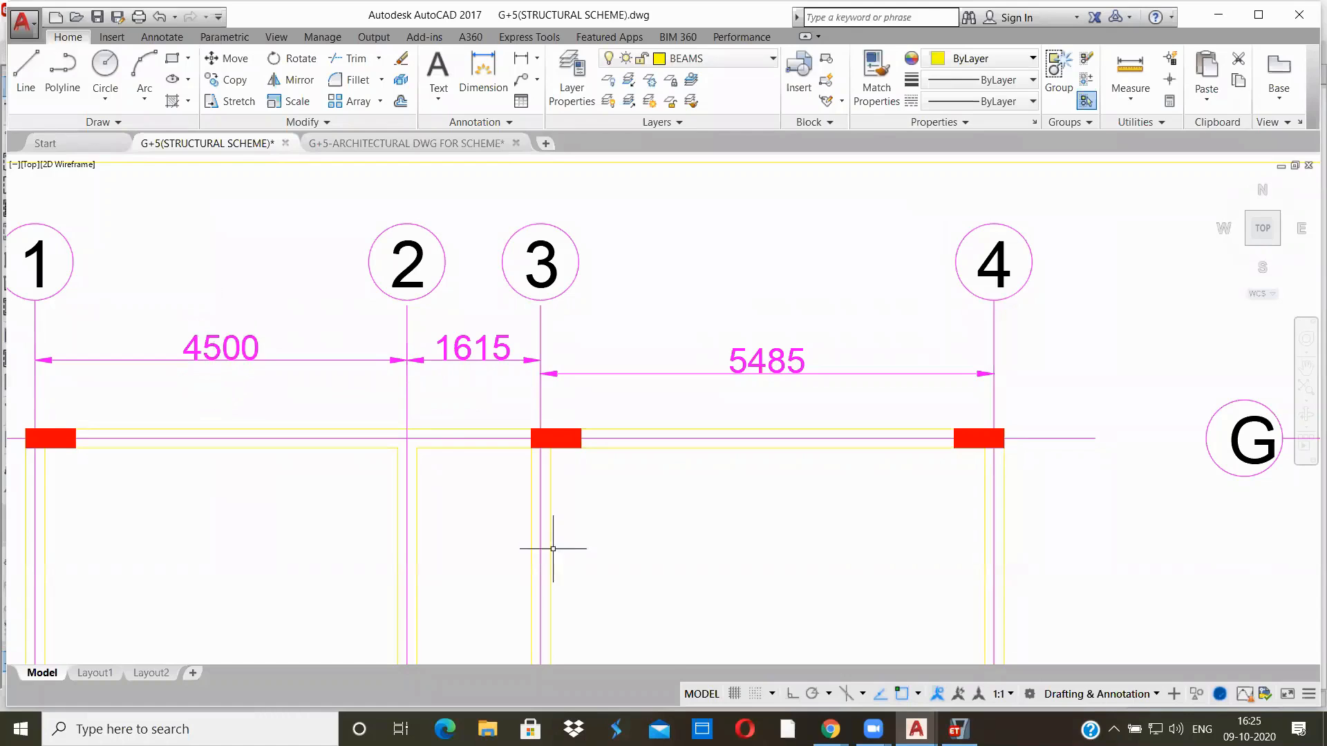
pyautogui.click(957, 729)
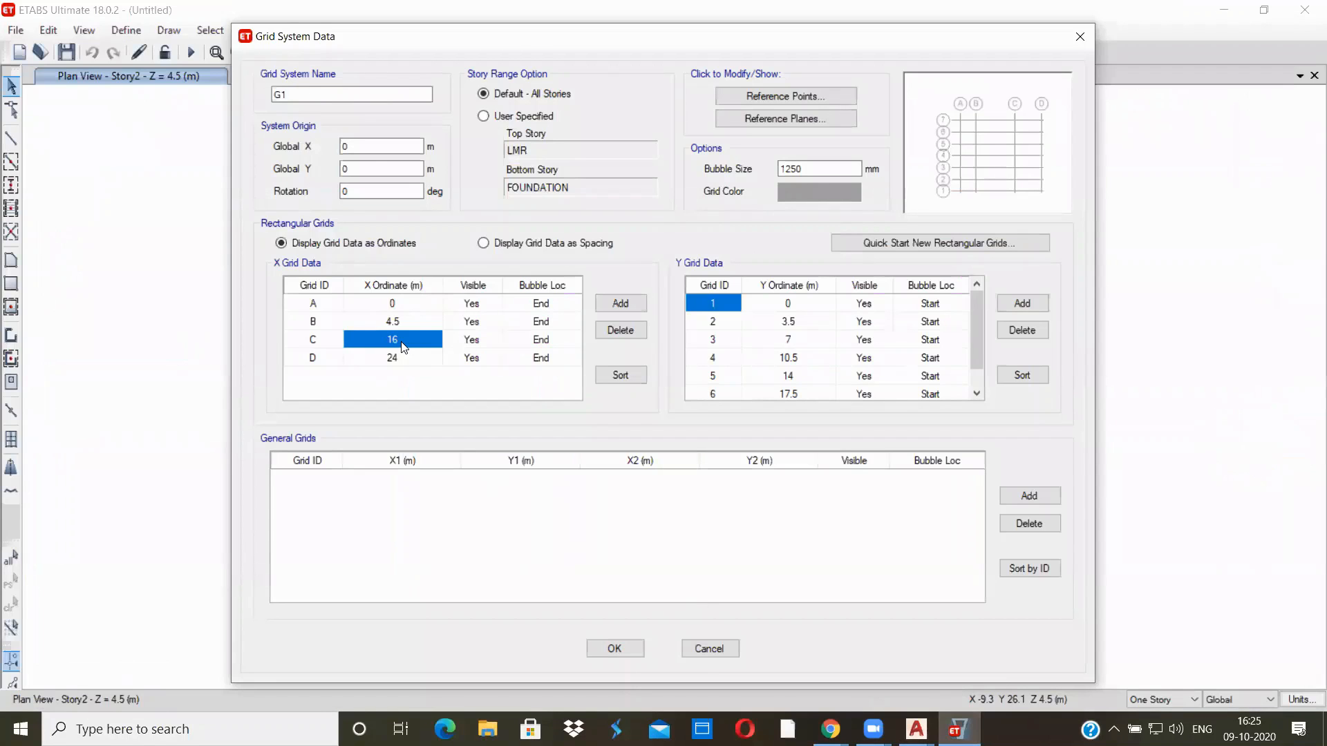
pyautogui.write('4.5')
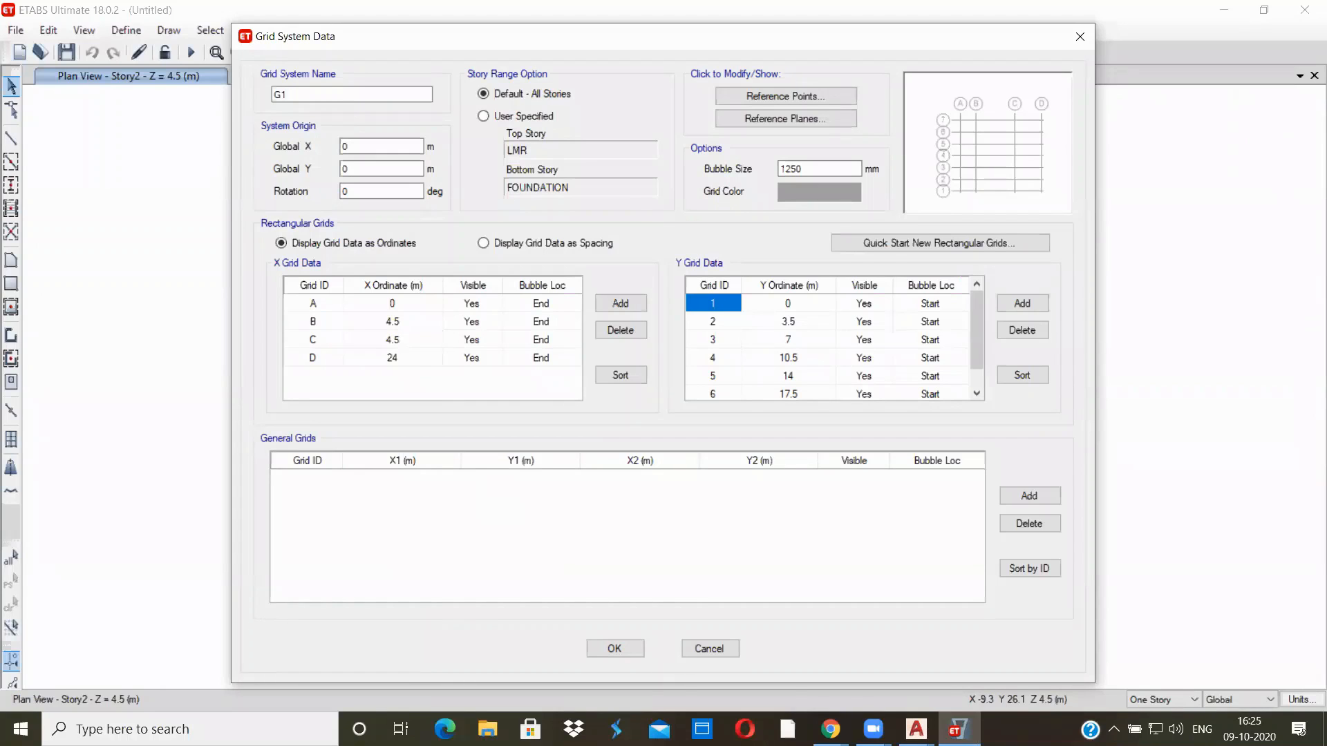
pyautogui.write('+')
pyautogui.click(916, 729)
pyautogui.click(867, 681)
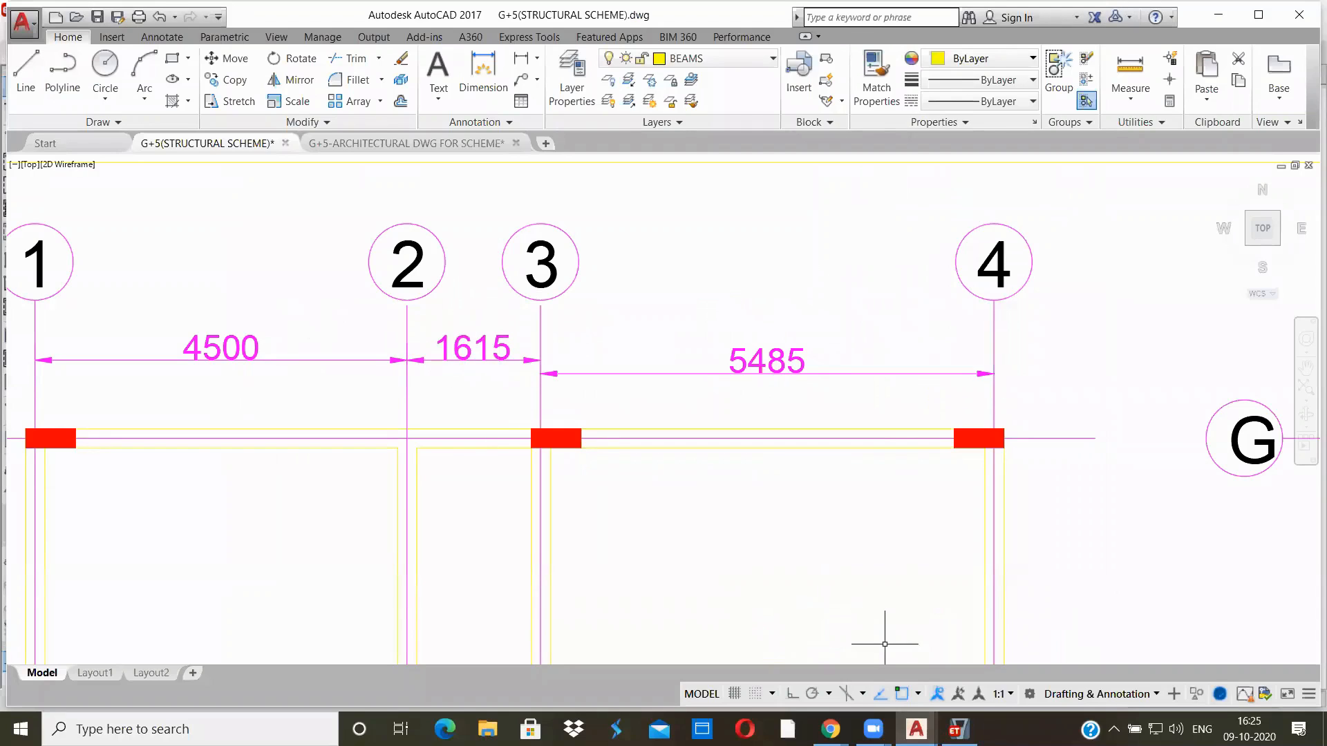
pyautogui.hotkey('alt', 'Tab')
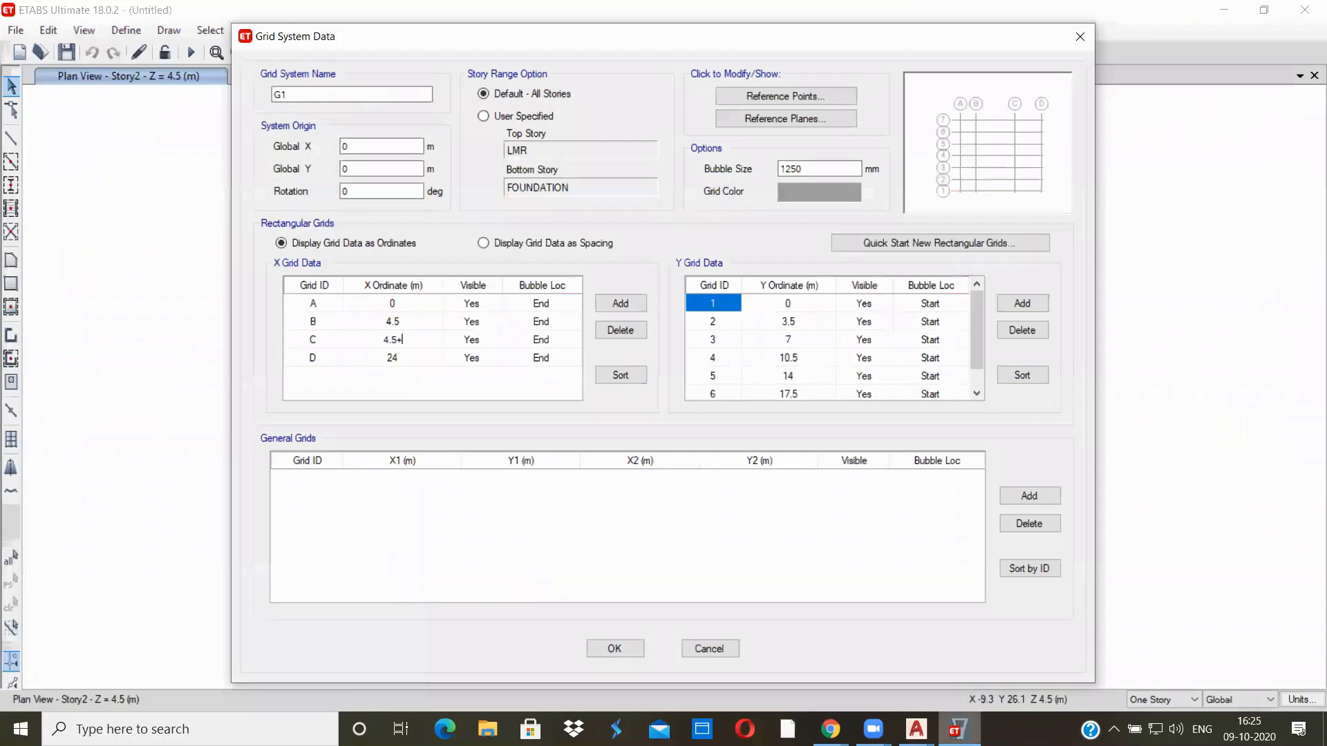
pyautogui.write('1.615')
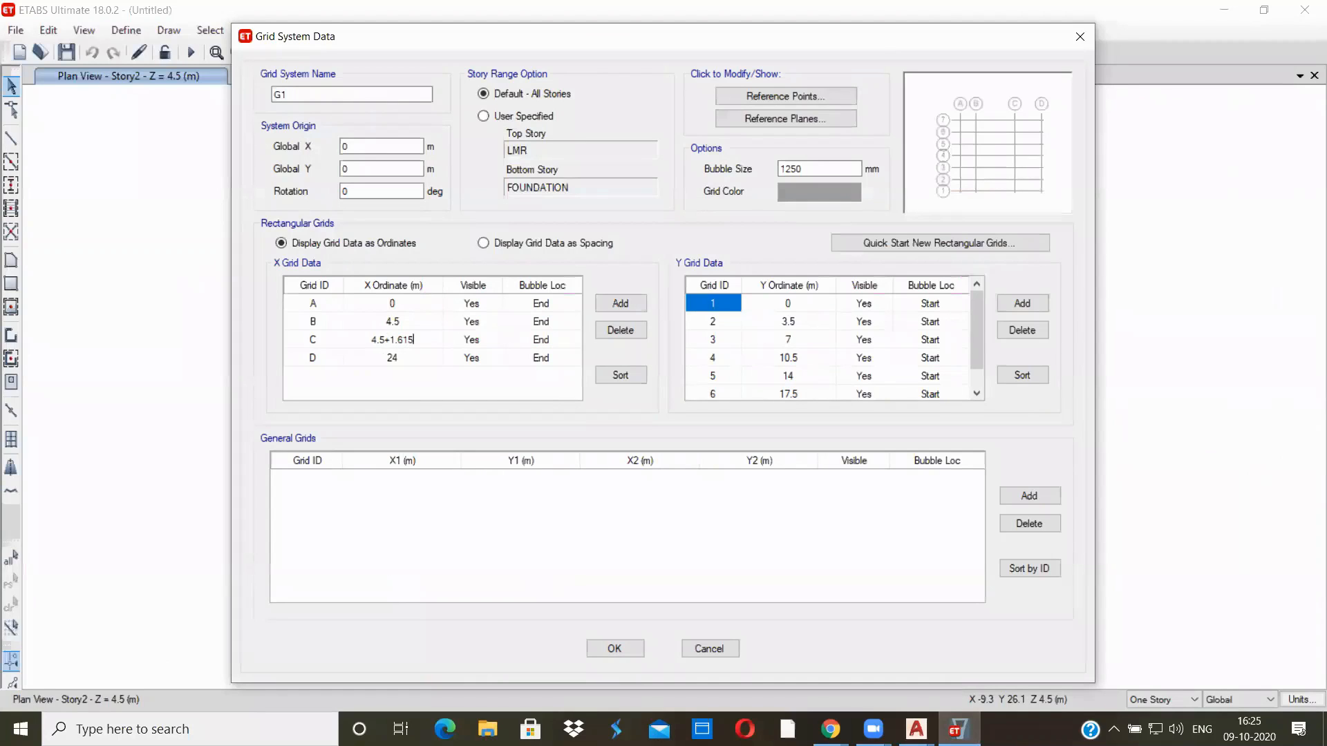
pyautogui.press('Return')
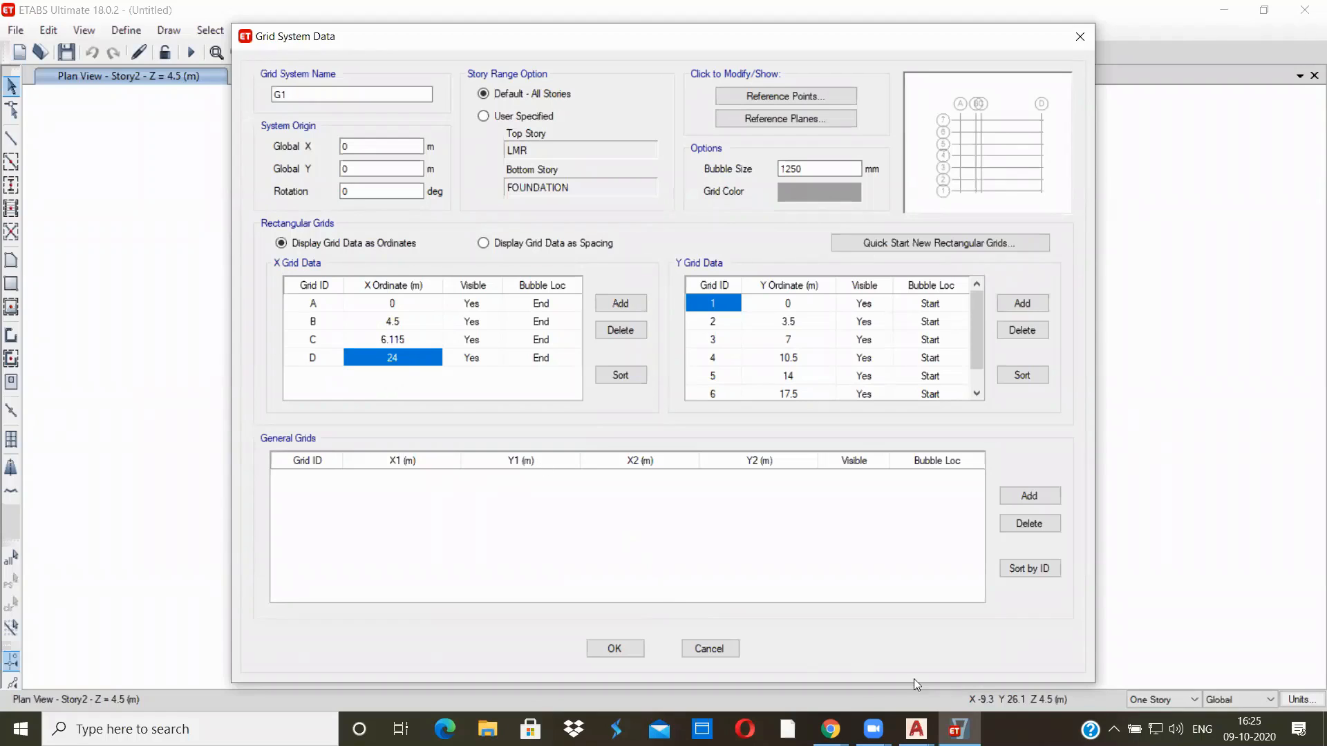
# Set grid D's X ordinate to 6.115+5.485 m, taking the spacing between grids 3 and 4 from the AutoCAD drawing
pyautogui.moveTo(916, 729)
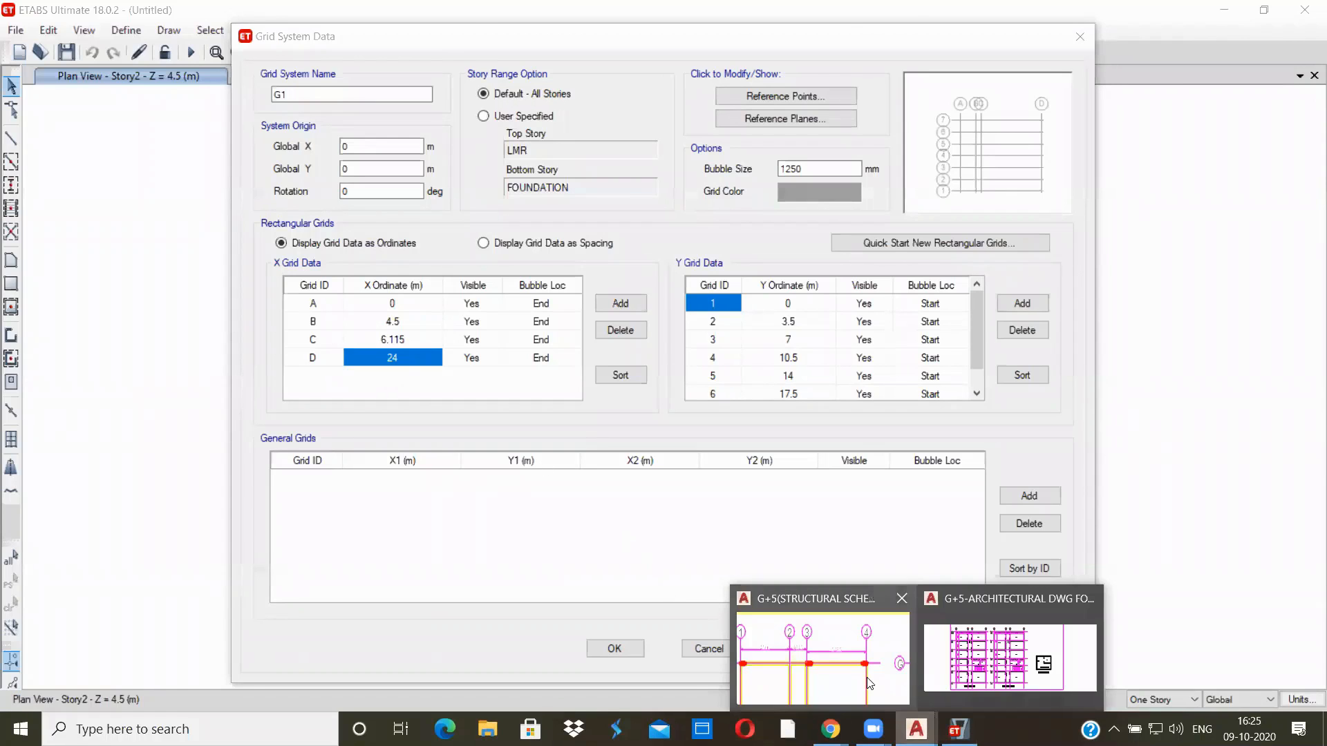
pyautogui.click(795, 650)
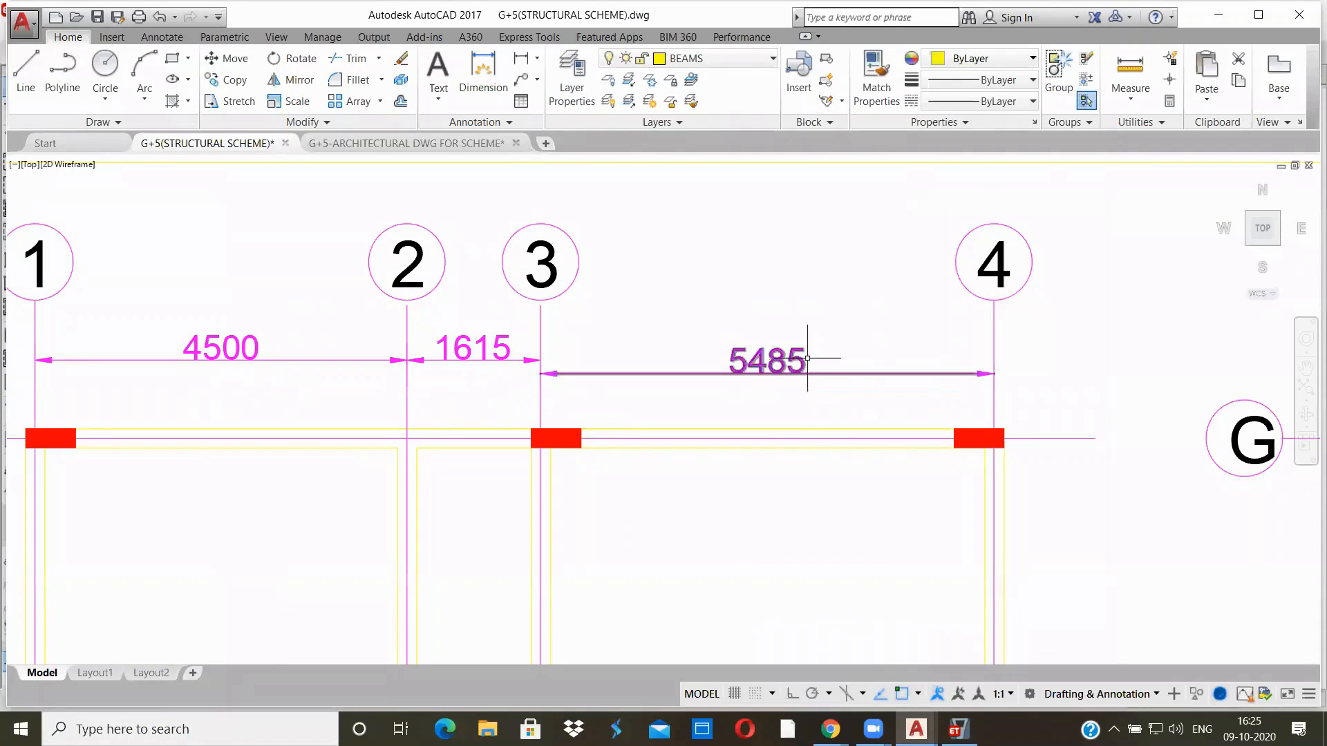
pyautogui.hotkey('alt', 'Tab')
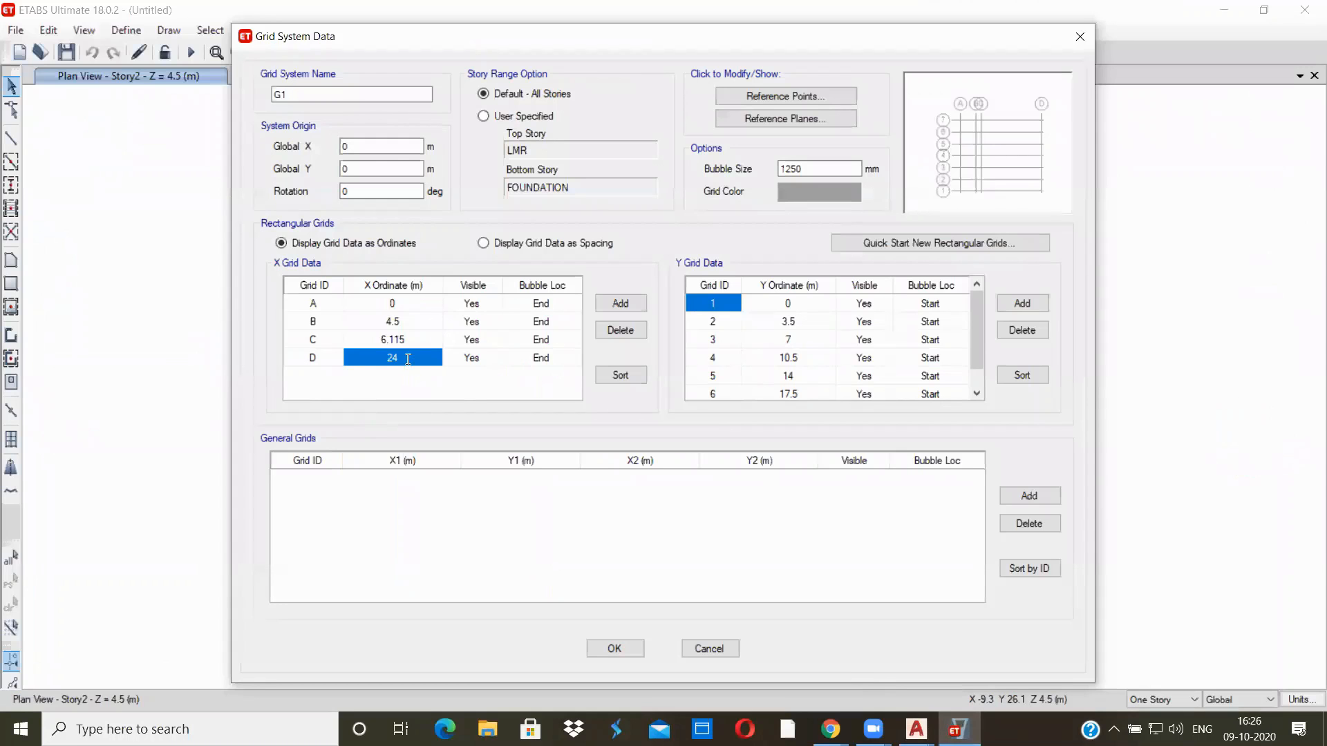
pyautogui.write('6.115+')
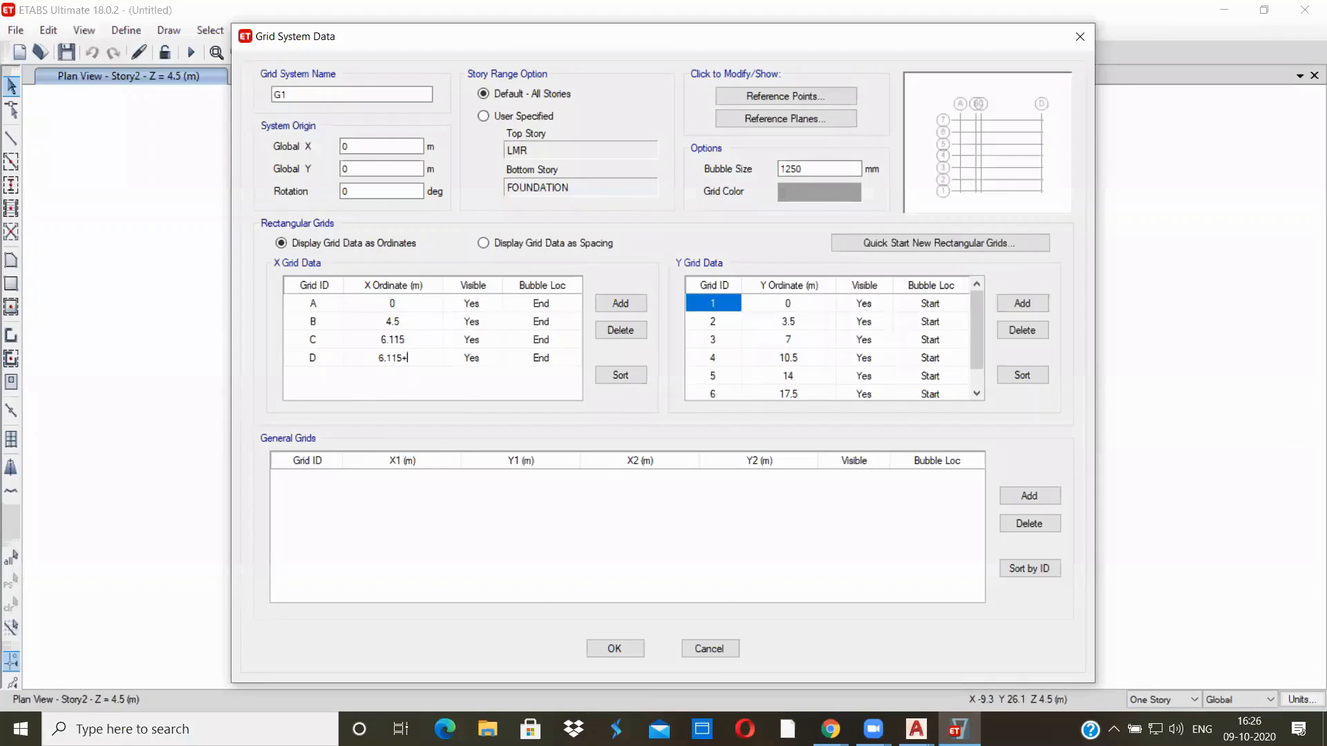
pyautogui.write('5.485')
pyautogui.press('Return')
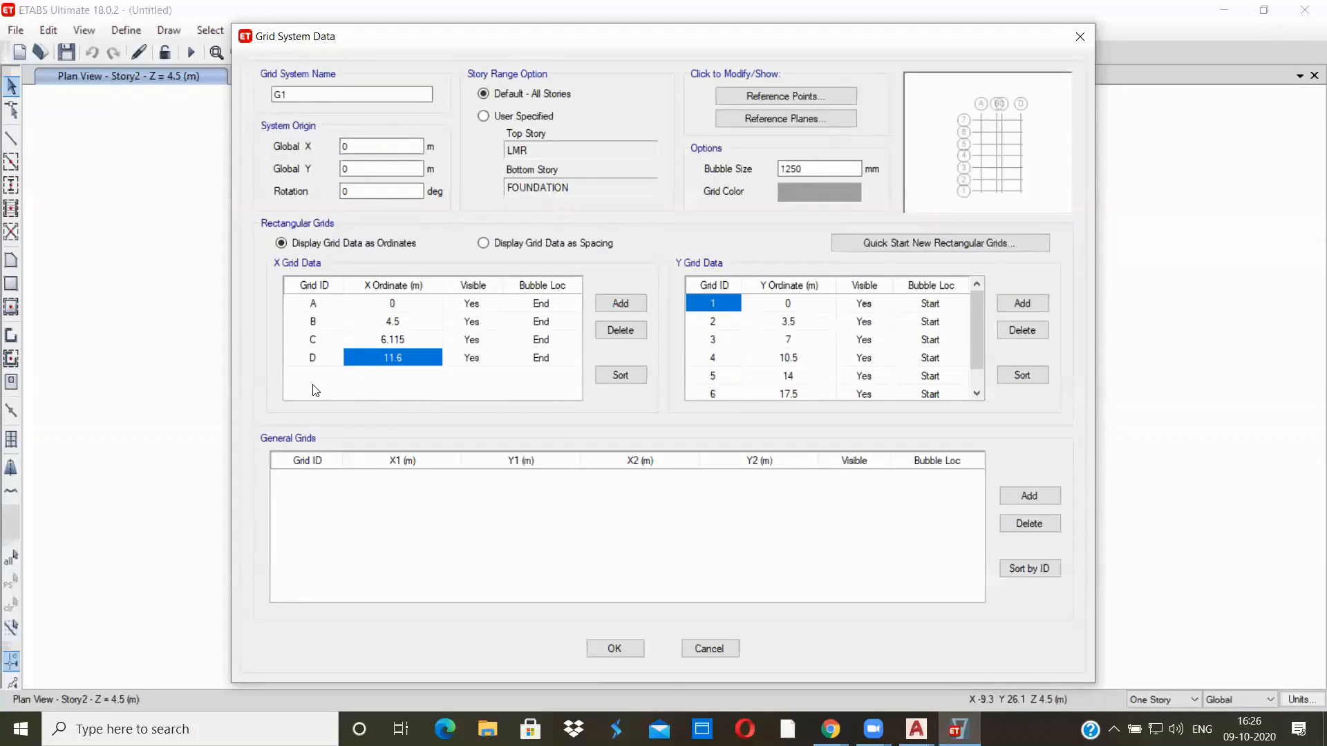
# Display the grid data as spacing and compare the X spacings with the grid 1–4 dimensions in the AutoCAD drawing
pyautogui.click(483, 243)
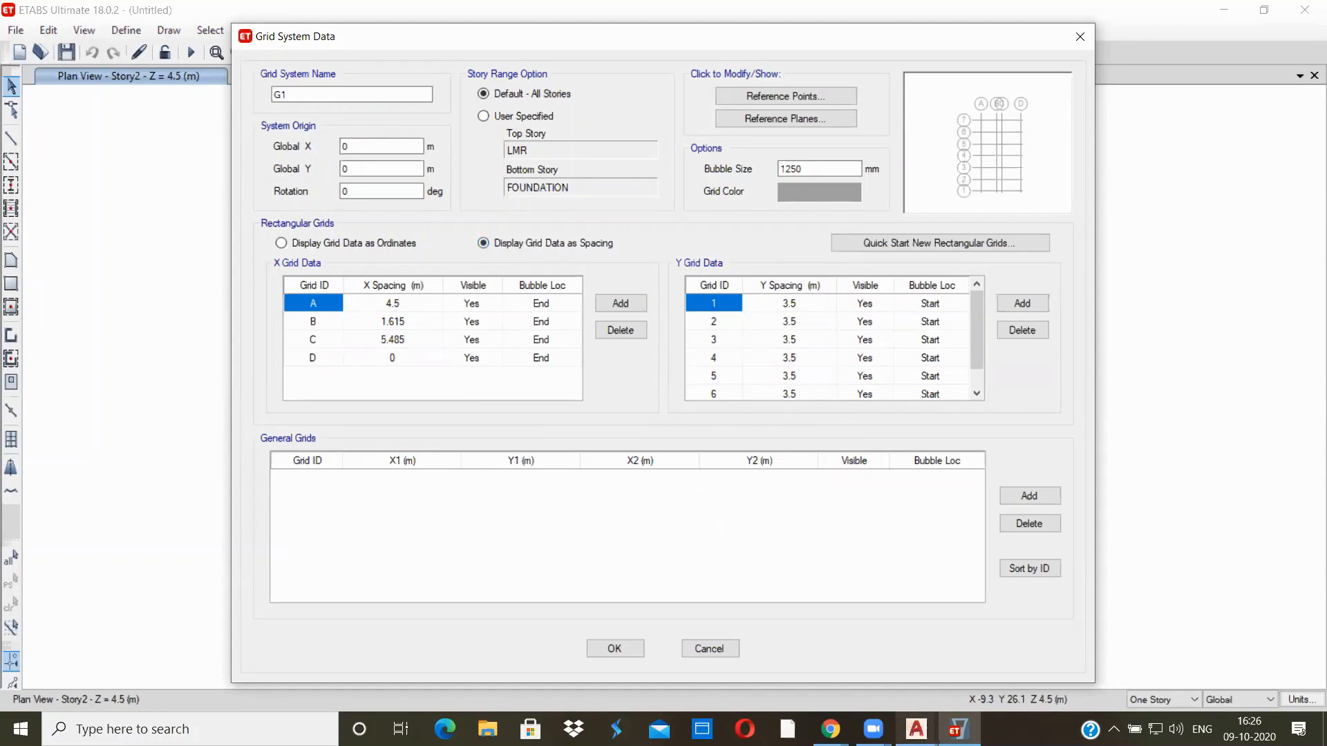
pyautogui.moveTo(917, 729)
pyautogui.click(826, 649)
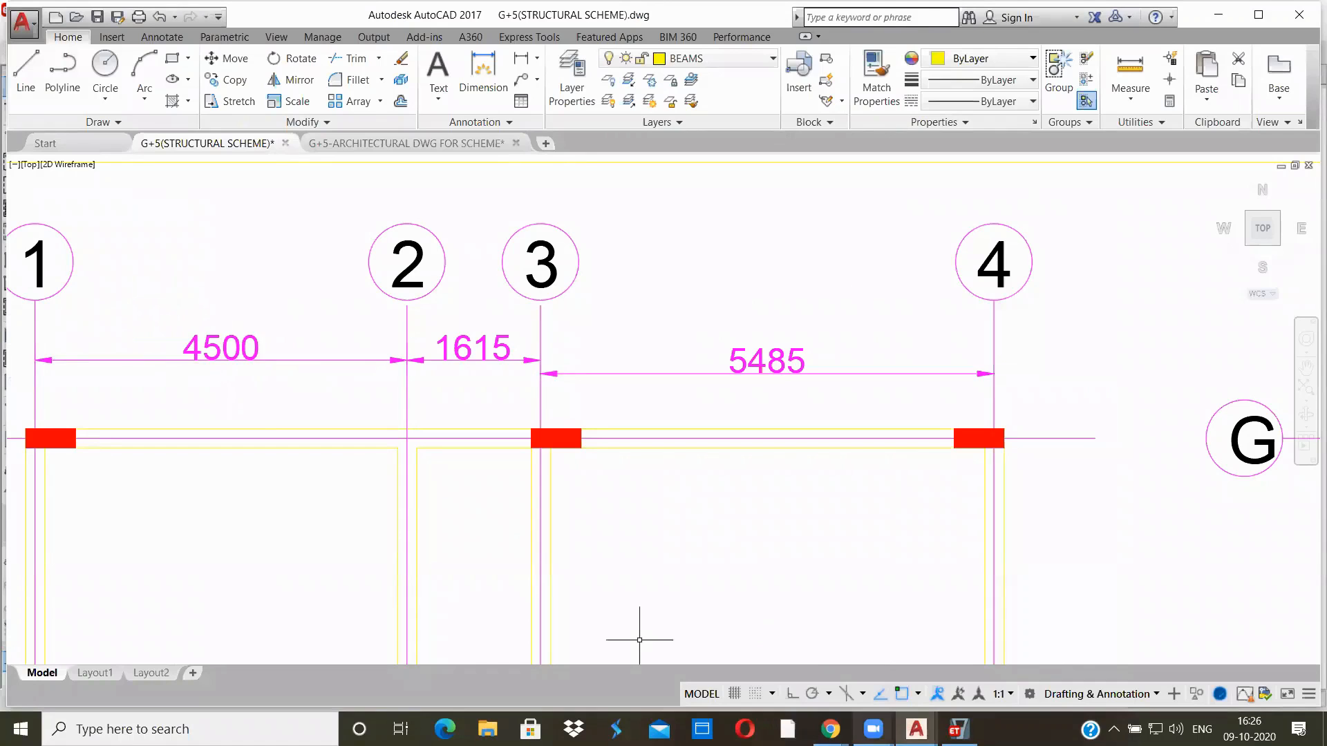
pyautogui.hotkey('alt', 'Tab')
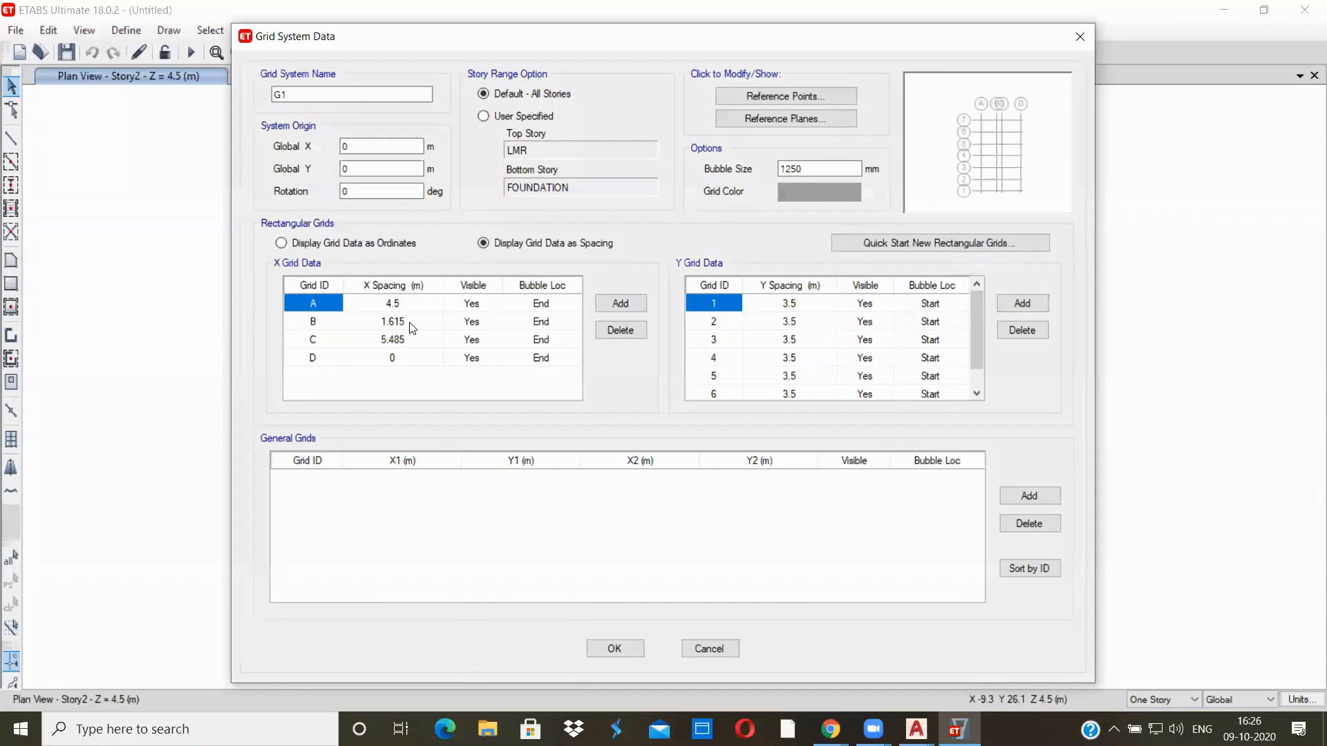
pyautogui.click(915, 729)
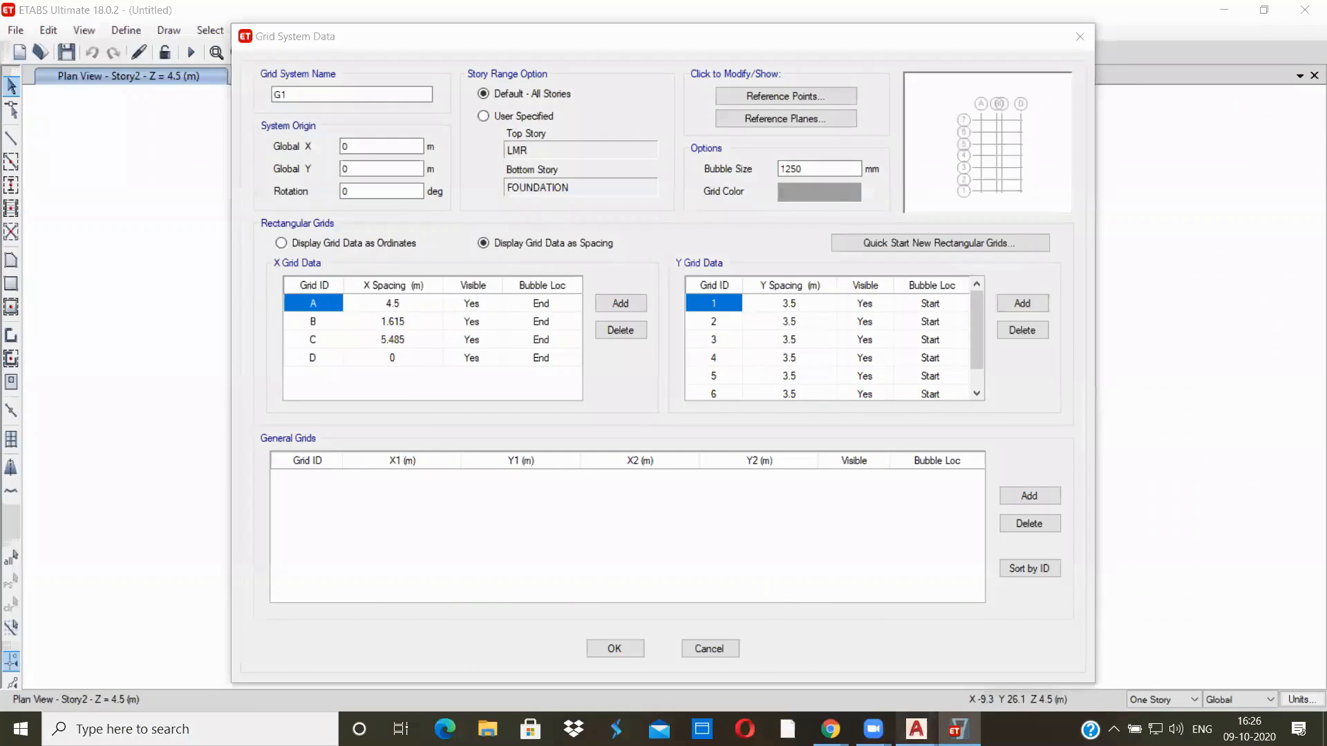
pyautogui.click(896, 696)
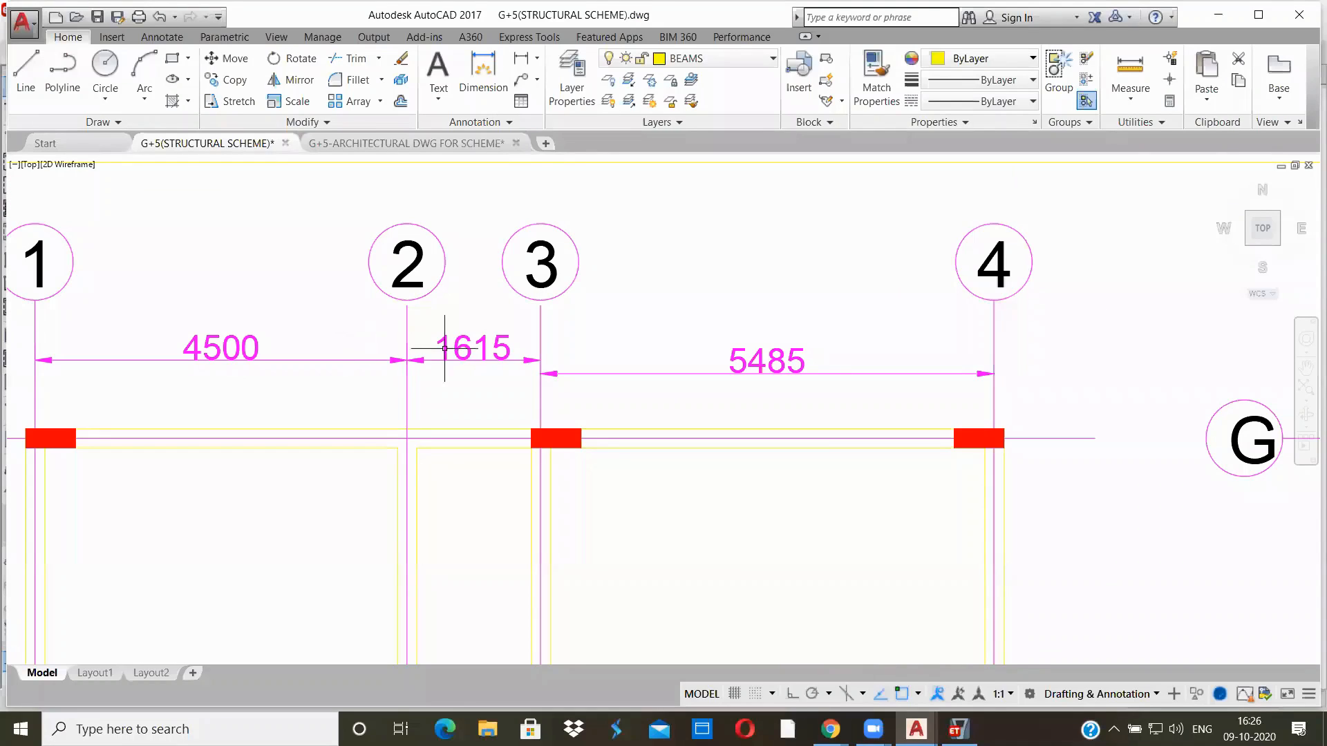
pyautogui.hotkey('alt', 'Tab')
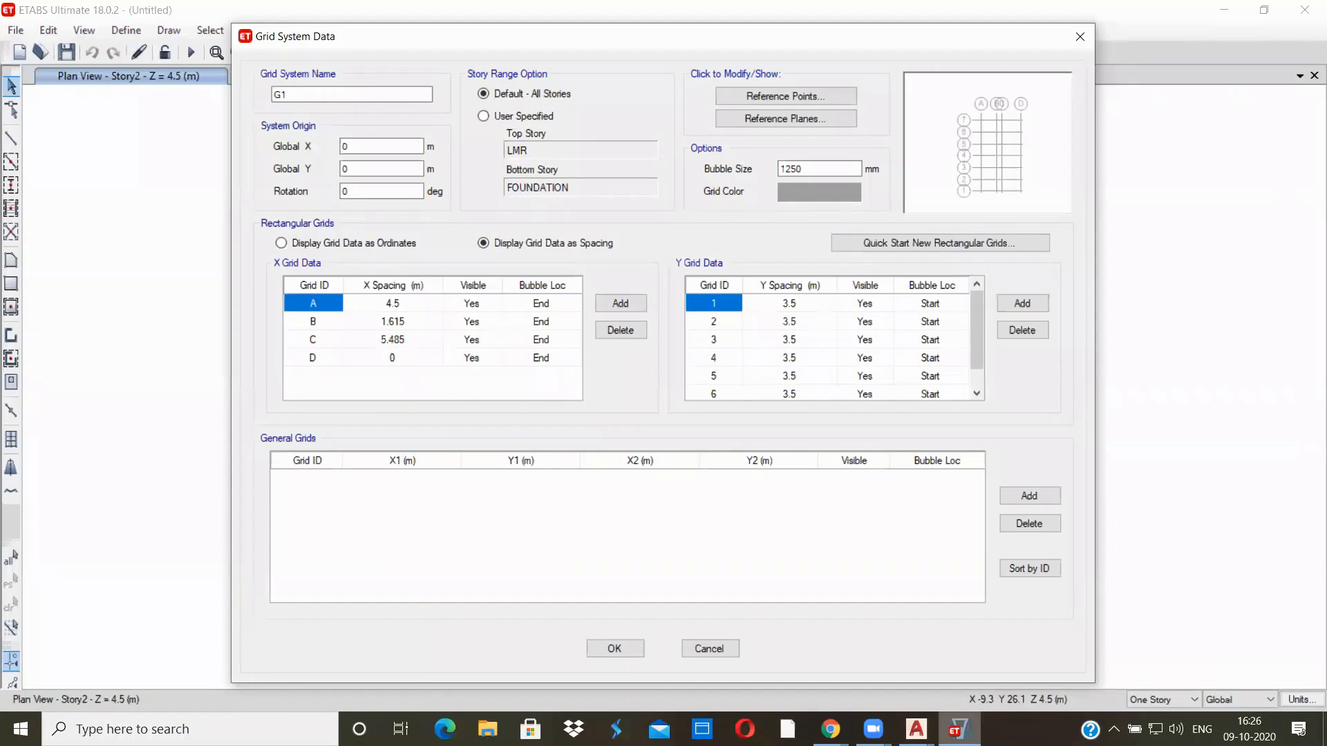
pyautogui.moveTo(916, 729)
pyautogui.click(816, 629)
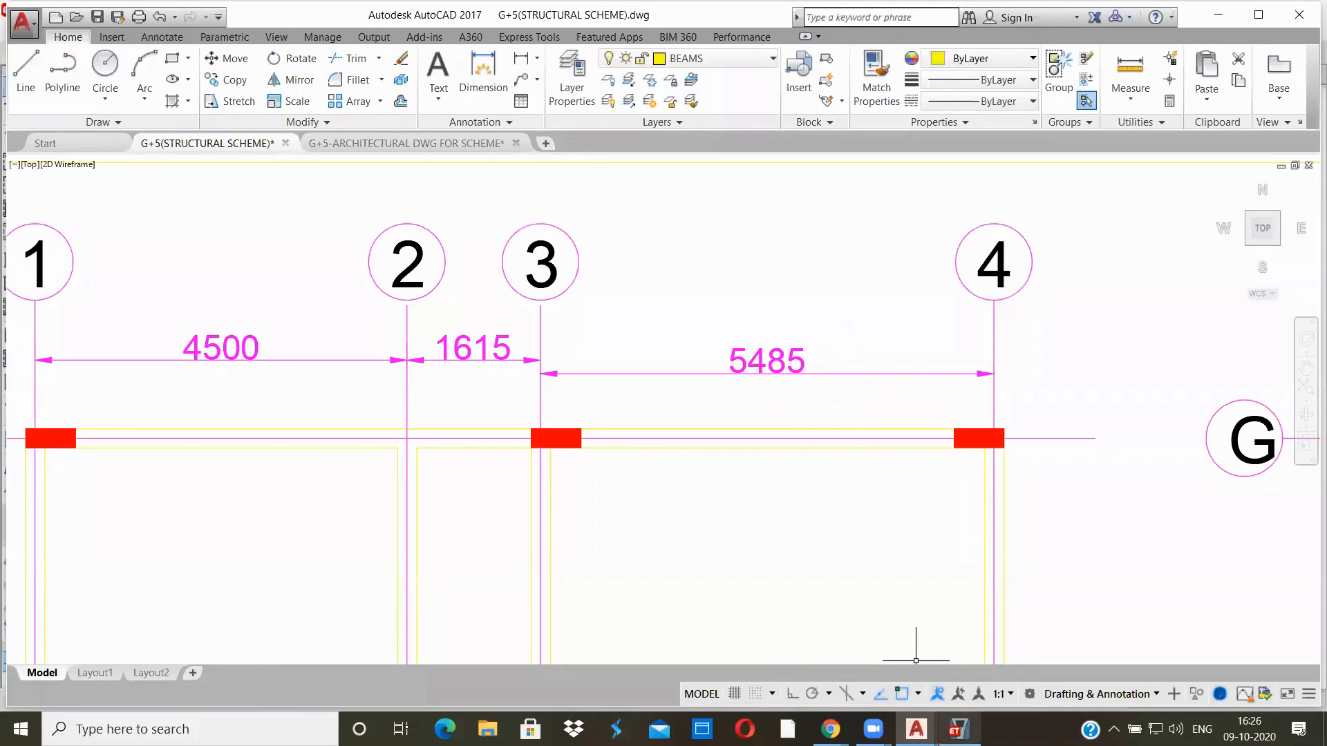
pyautogui.click(957, 728)
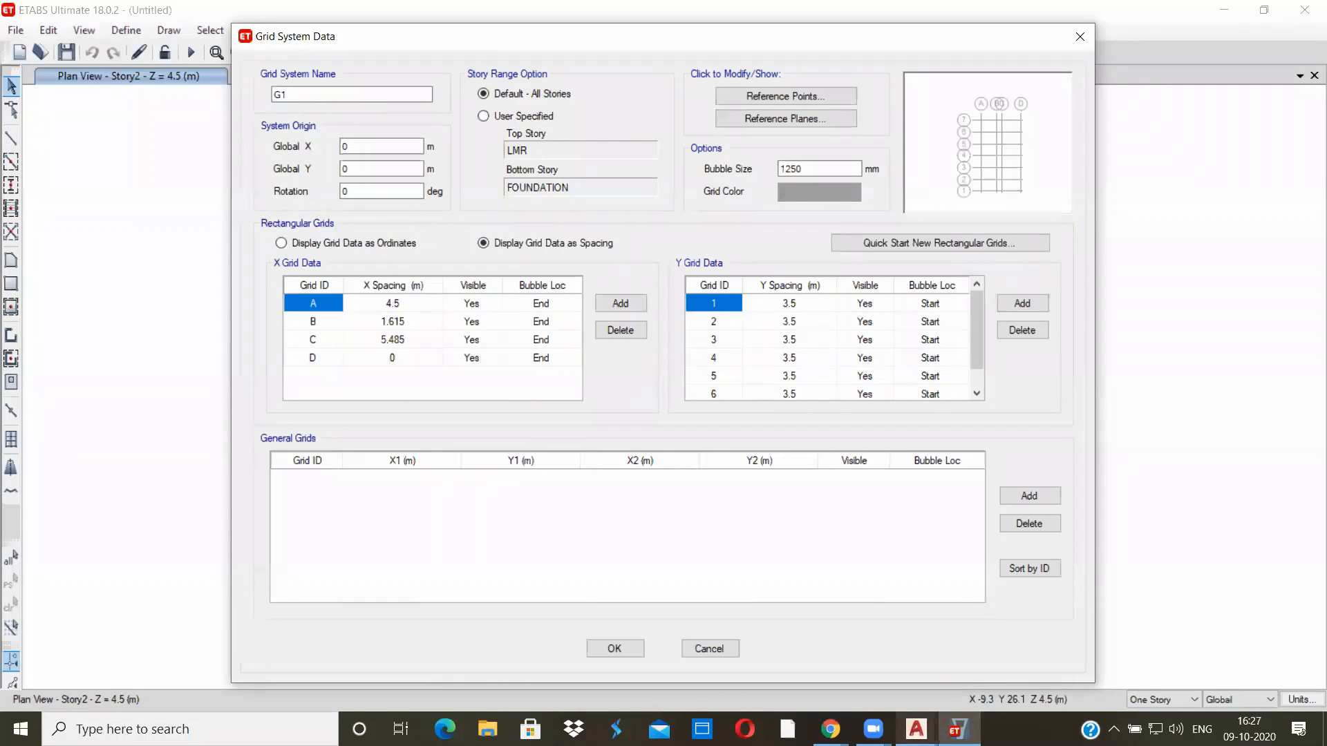
# Set Y grid 1's spacing to 4.5 m in ETABS, taking the distance between grids A and B from the AutoCAD structural scheme
pyautogui.moveTo(916, 729)
pyautogui.click(821, 662)
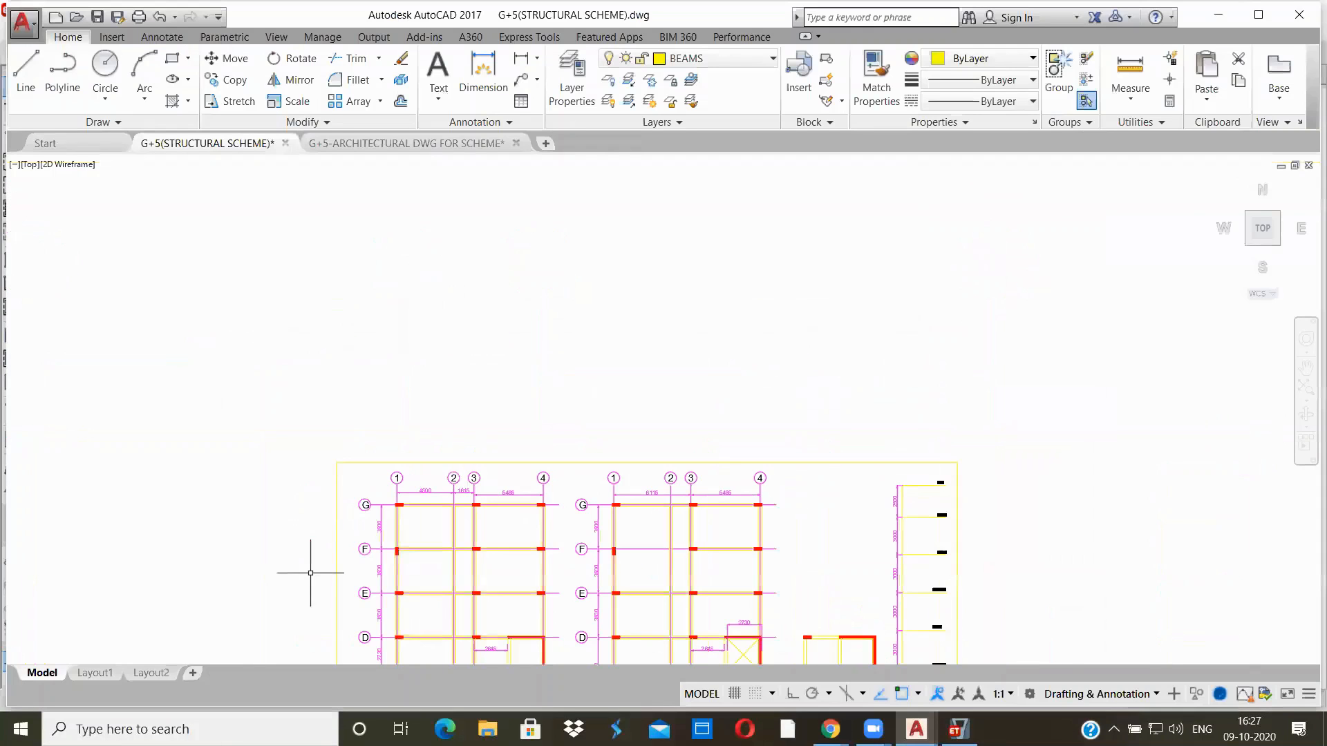
pyautogui.moveTo(441, 592); pyautogui.dragTo(451, 415, button='middle')
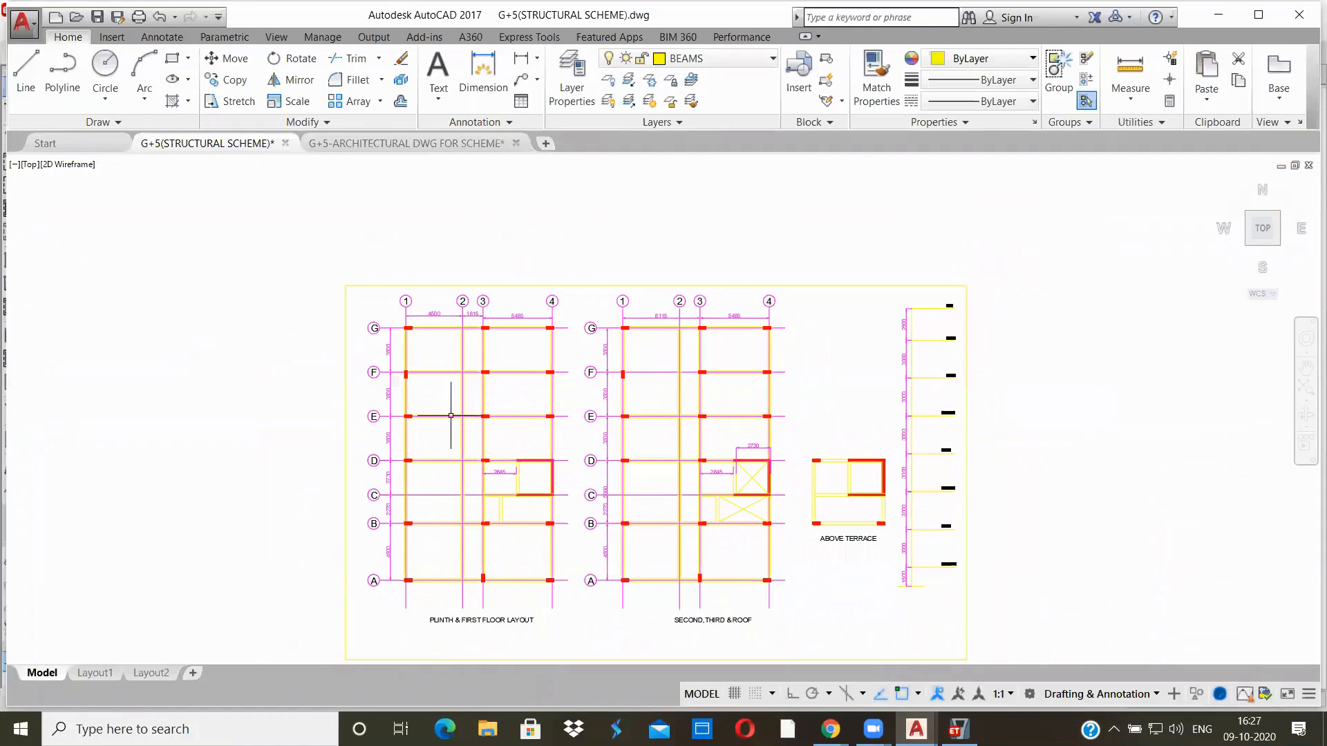
pyautogui.scroll(5, 407, 571)
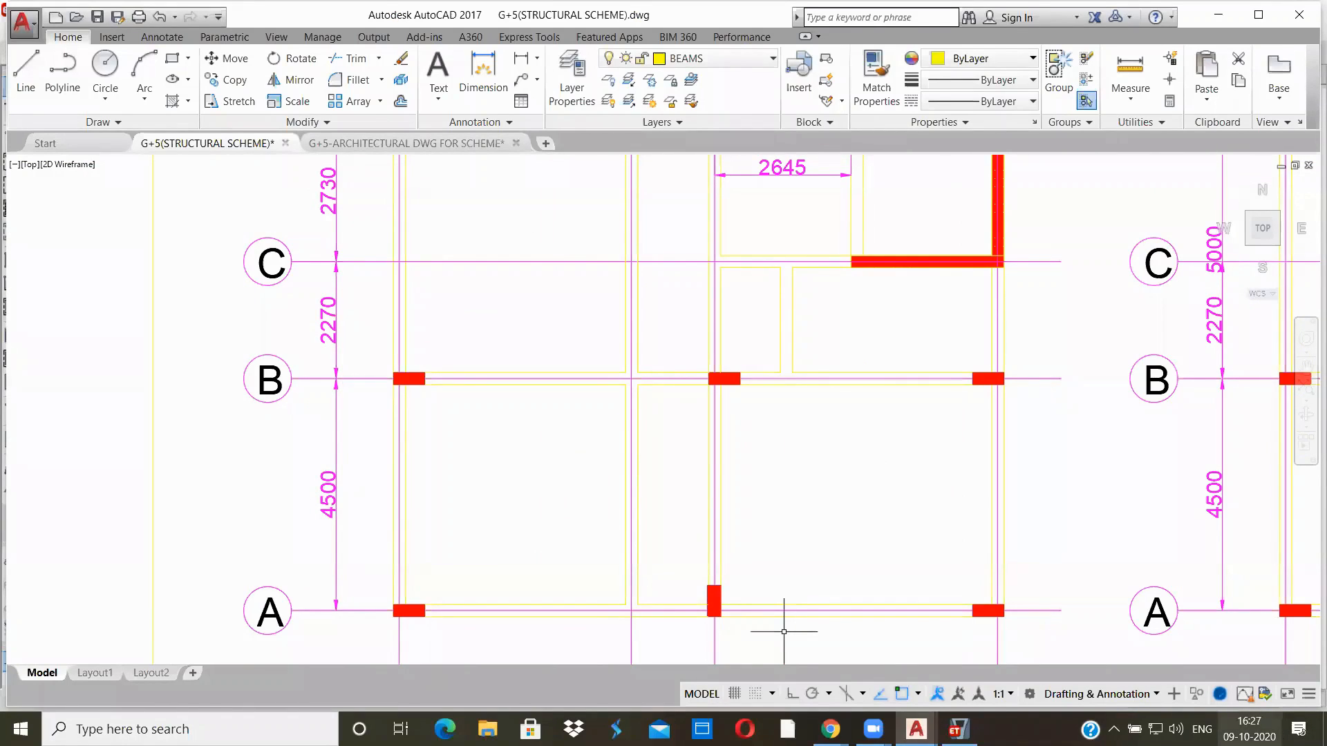
pyautogui.hotkey('alt', 'Tab')
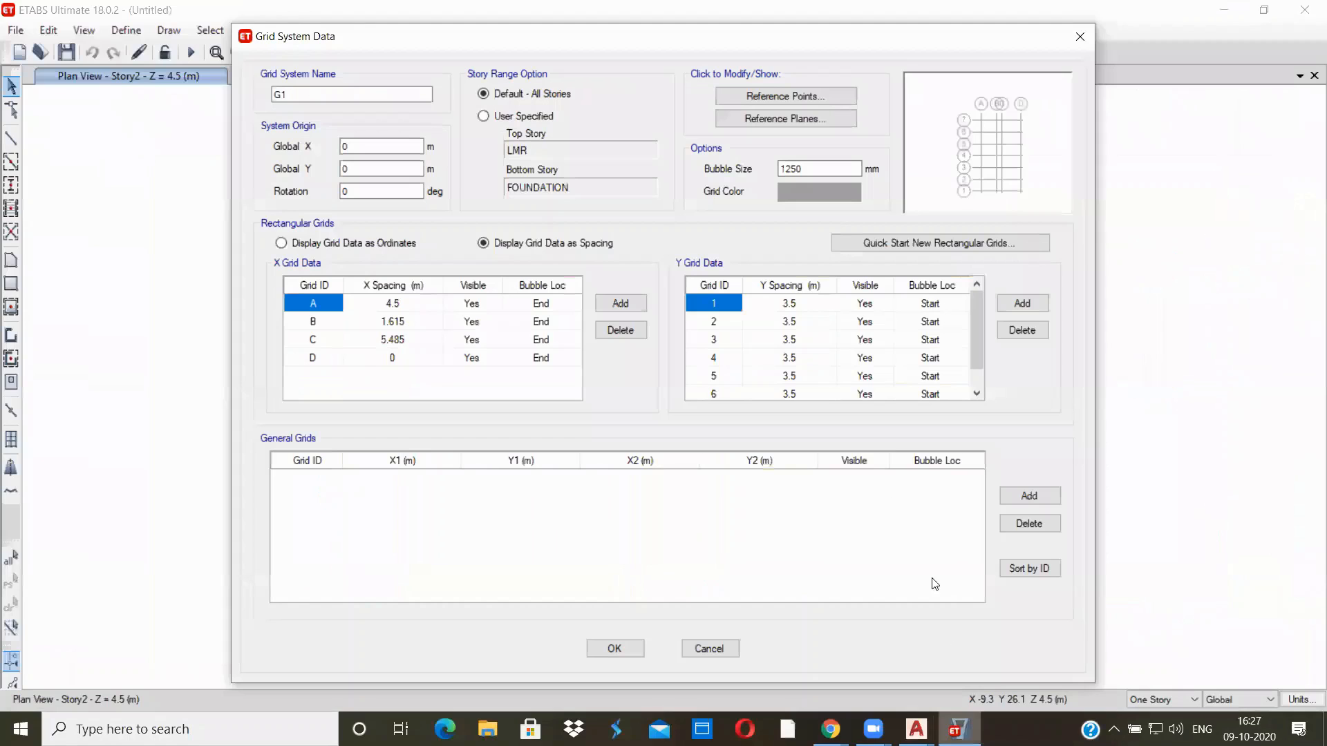
pyautogui.click(813, 307)
pyautogui.write('4')
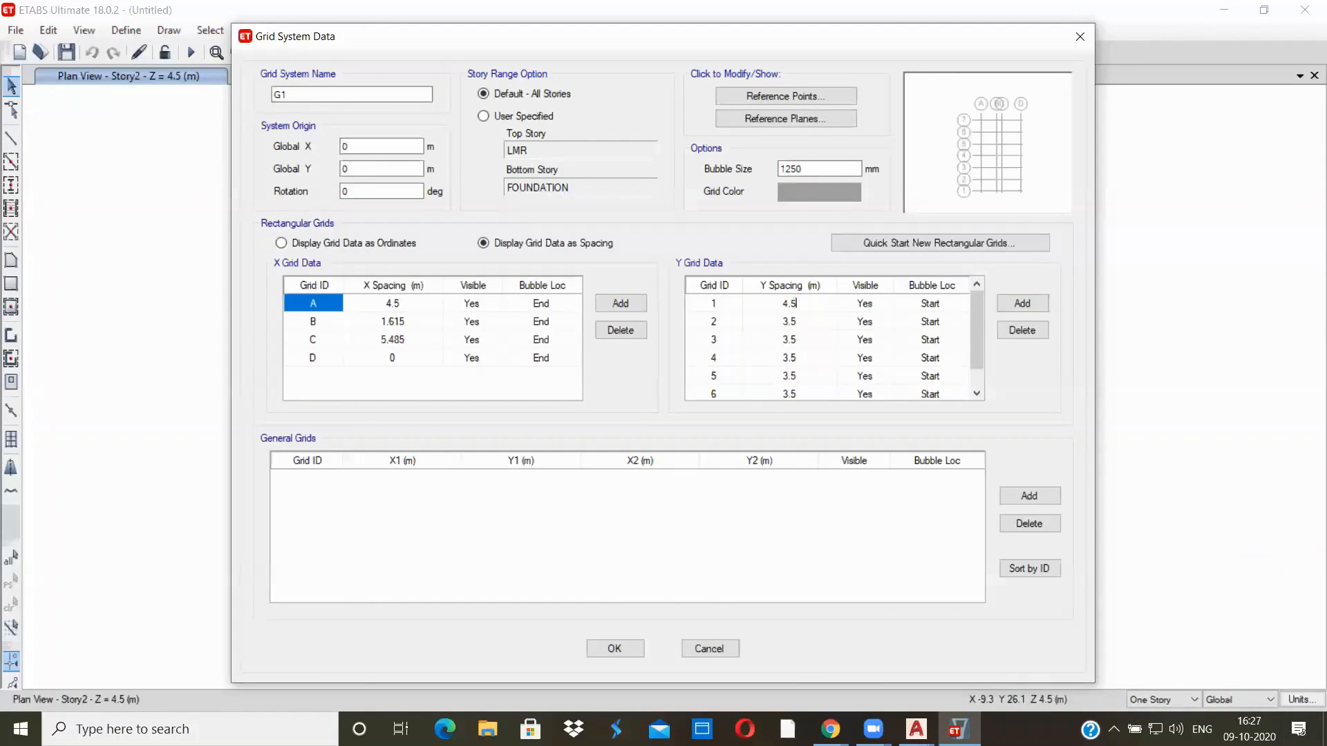
# Set Y grid 2's spacing to 2.27 m in ETABS, taking the distance between grids B and C from the AutoCAD drawing
pyautogui.click(803, 325)
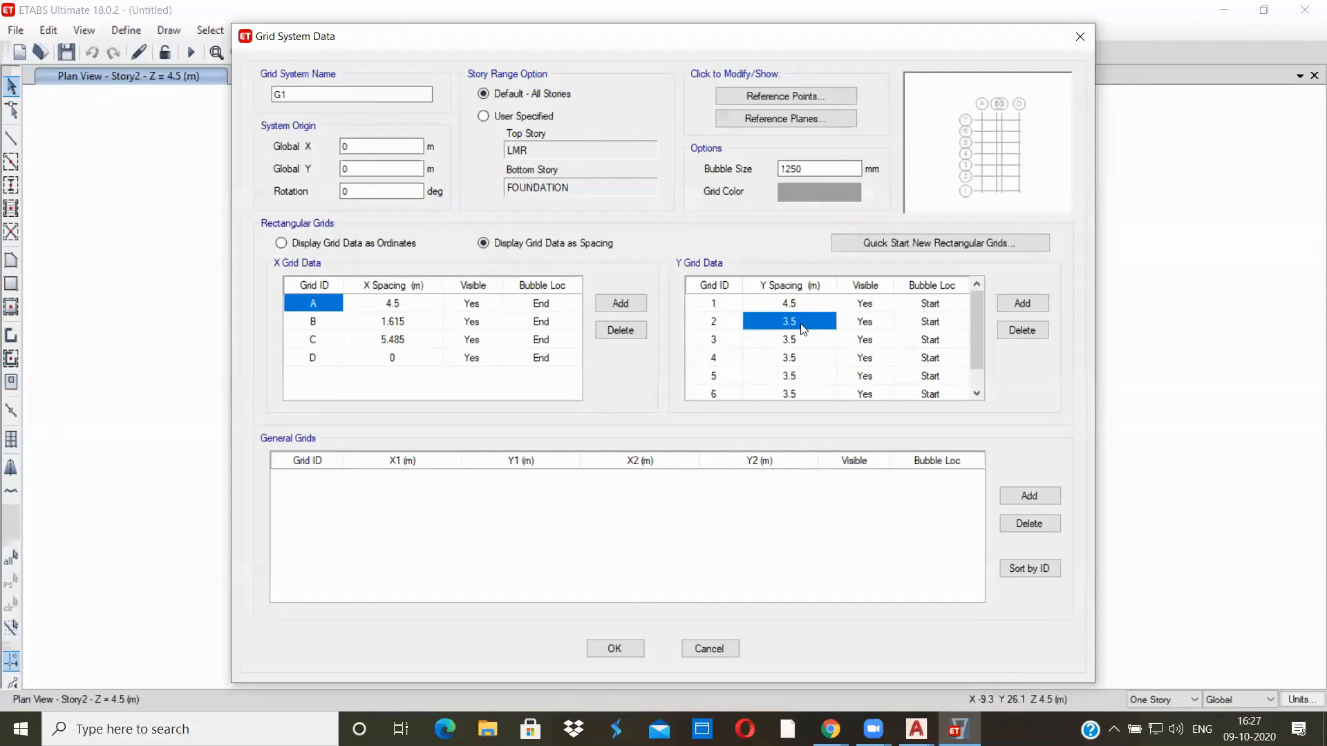
pyautogui.click(916, 729)
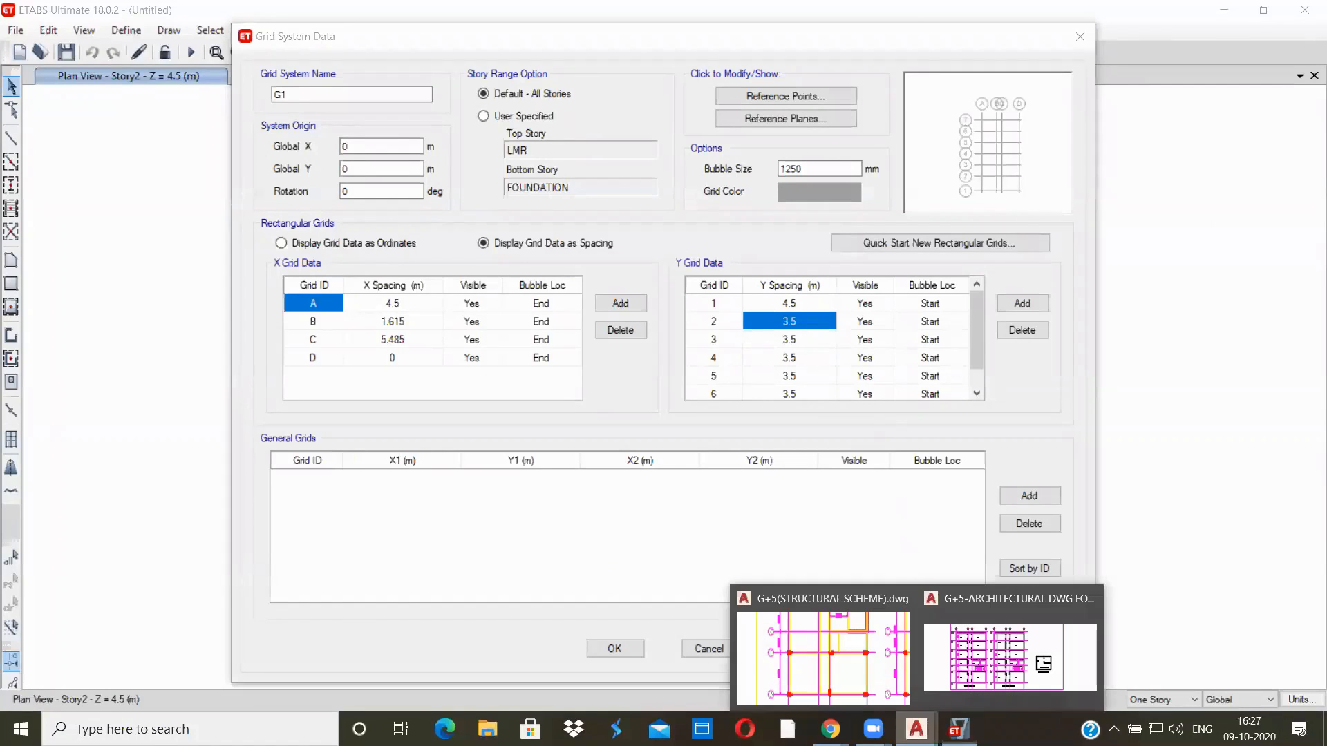
pyautogui.click(815, 669)
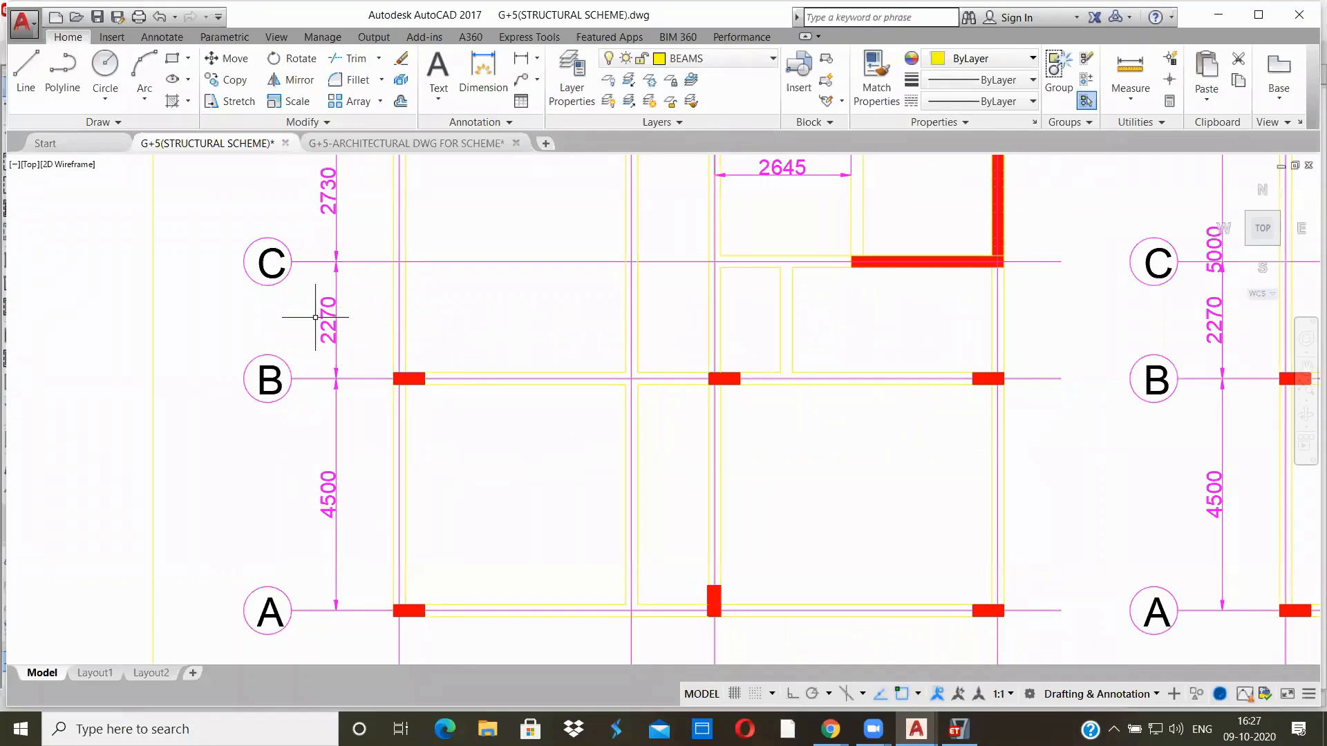
pyautogui.hotkey('alt', 'Tab')
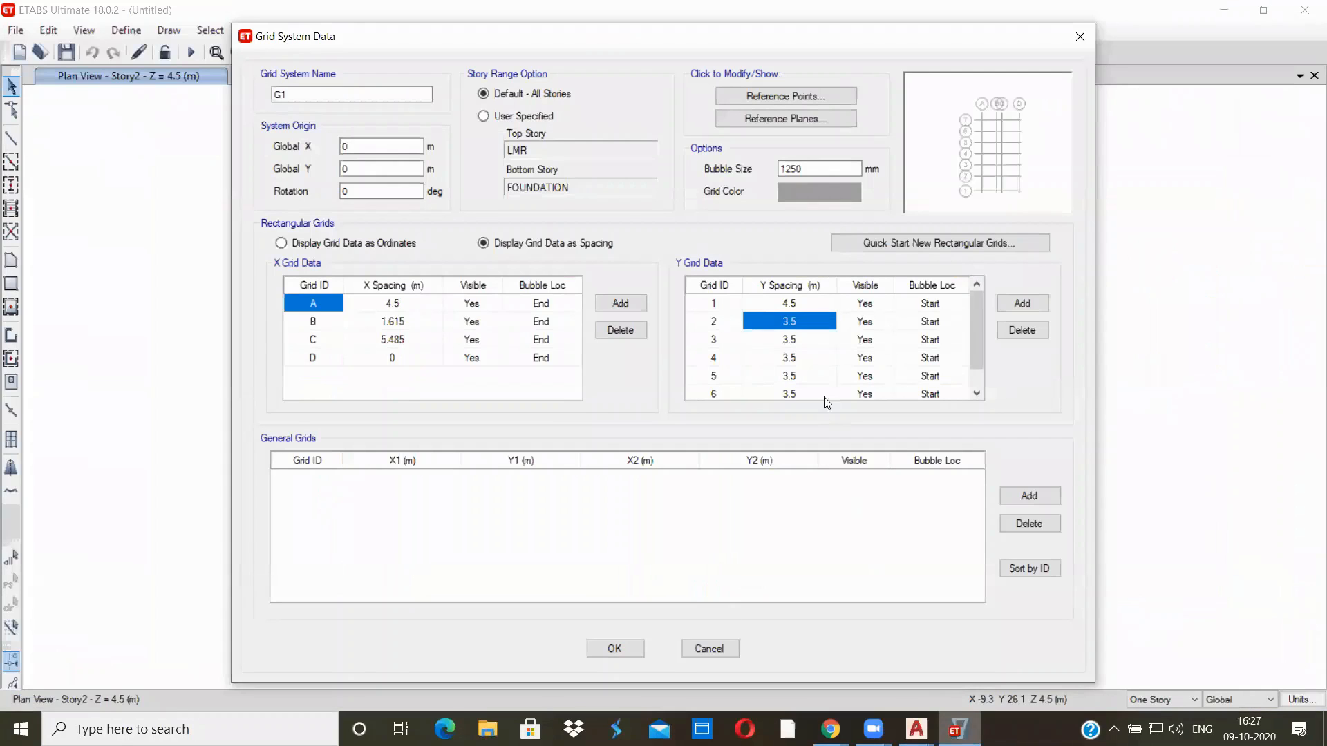
pyautogui.write('.27')
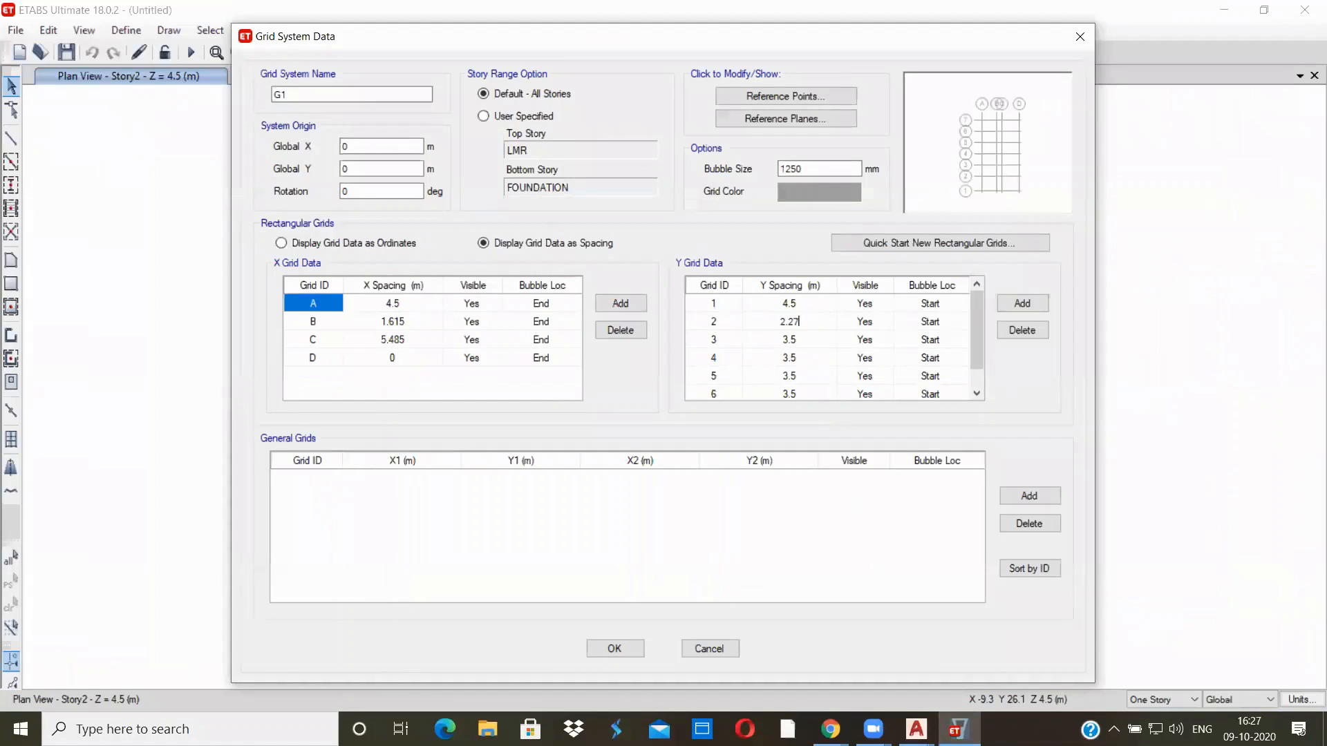
# Set Y grid 3's spacing to 2.73 m in ETABS, taking the distance between grids C and D from the AutoCAD drawing
pyautogui.click(794, 340)
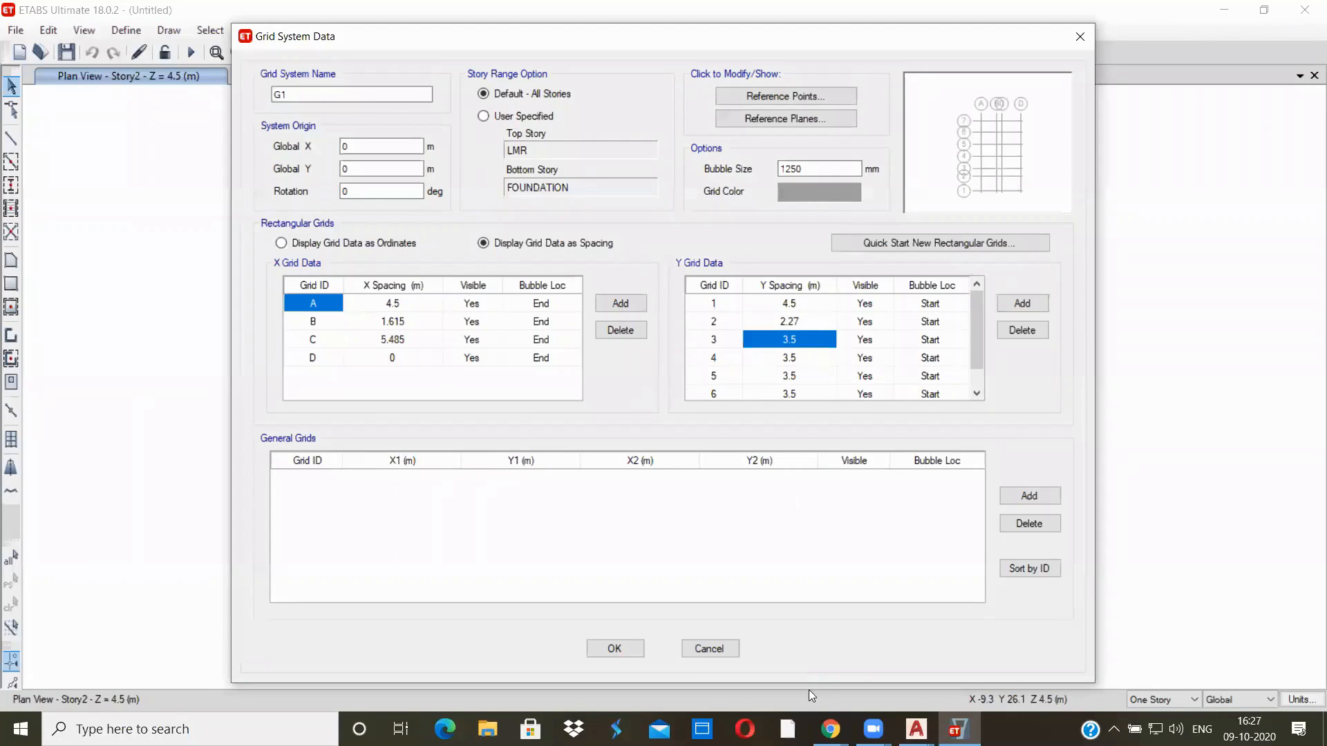
pyautogui.click(916, 729)
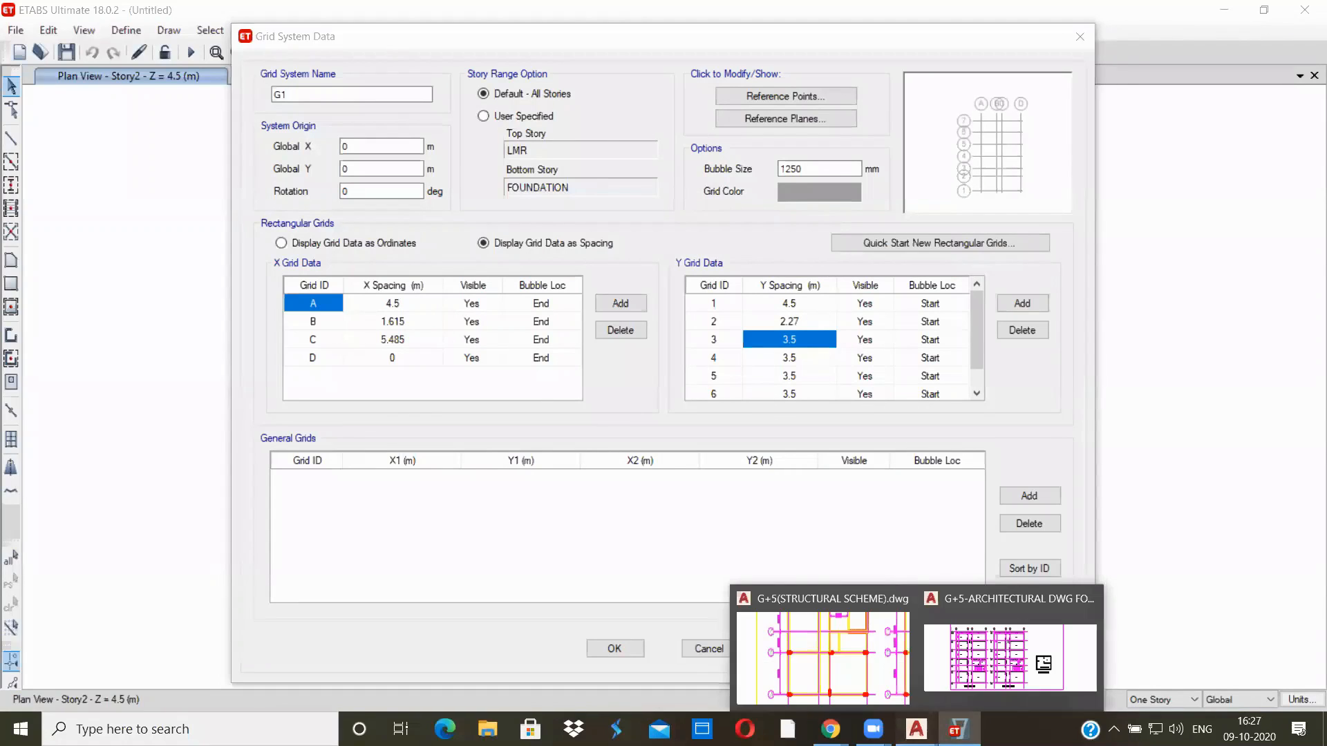
pyautogui.click(831, 684)
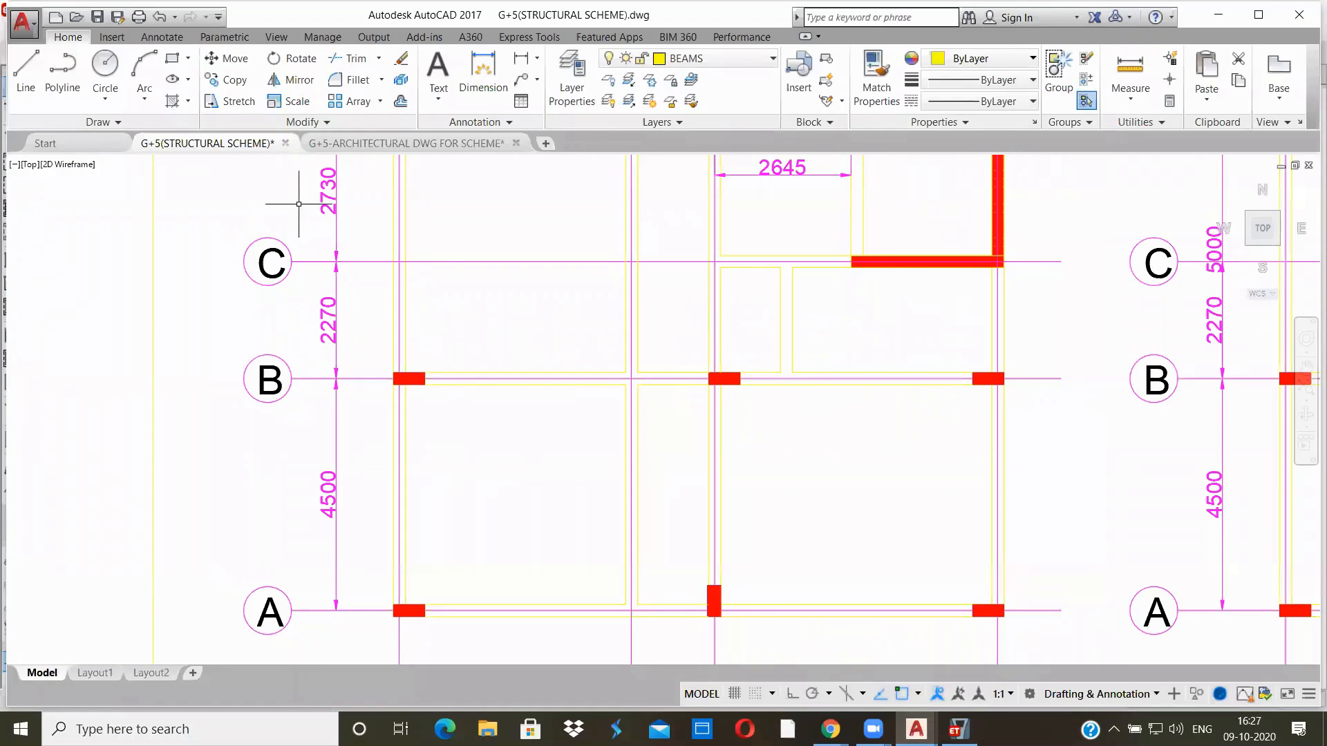
pyautogui.moveTo(376, 215); pyautogui.dragTo(350, 349, button='middle')
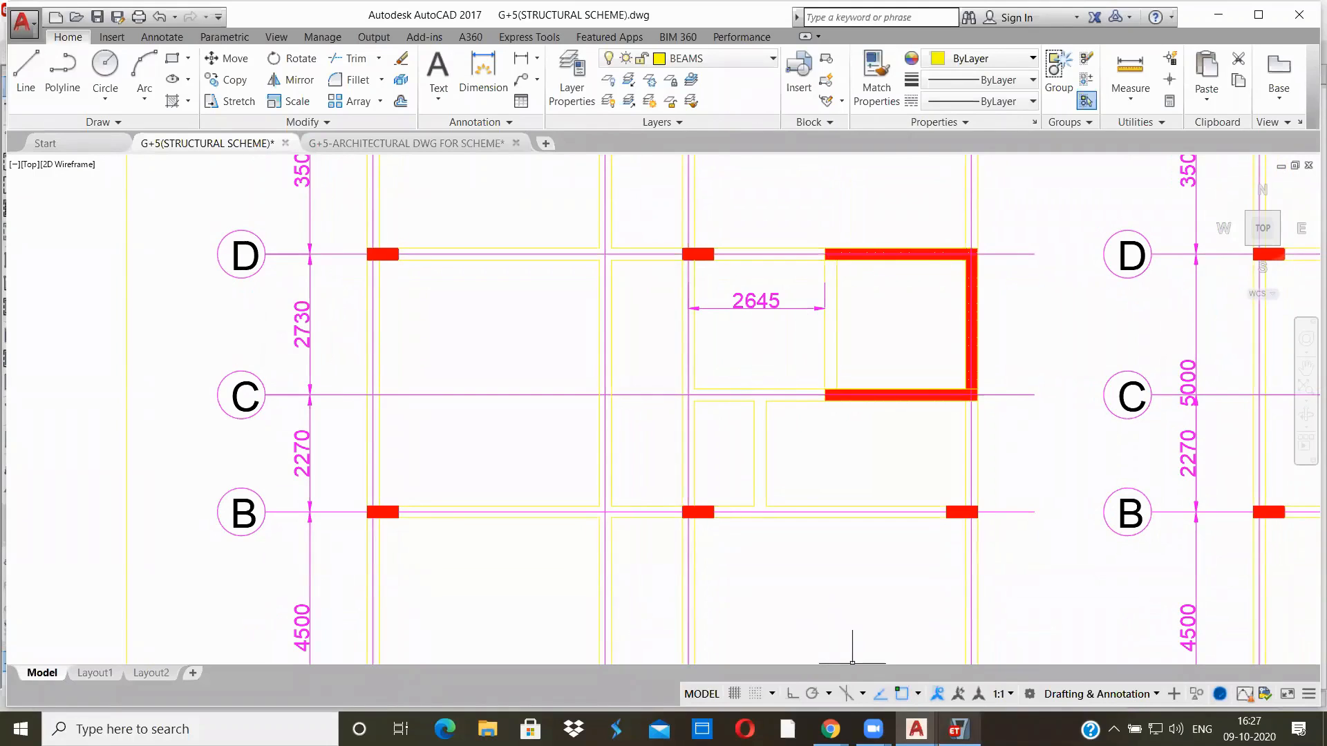
pyautogui.click(957, 729)
pyautogui.write('2.73')
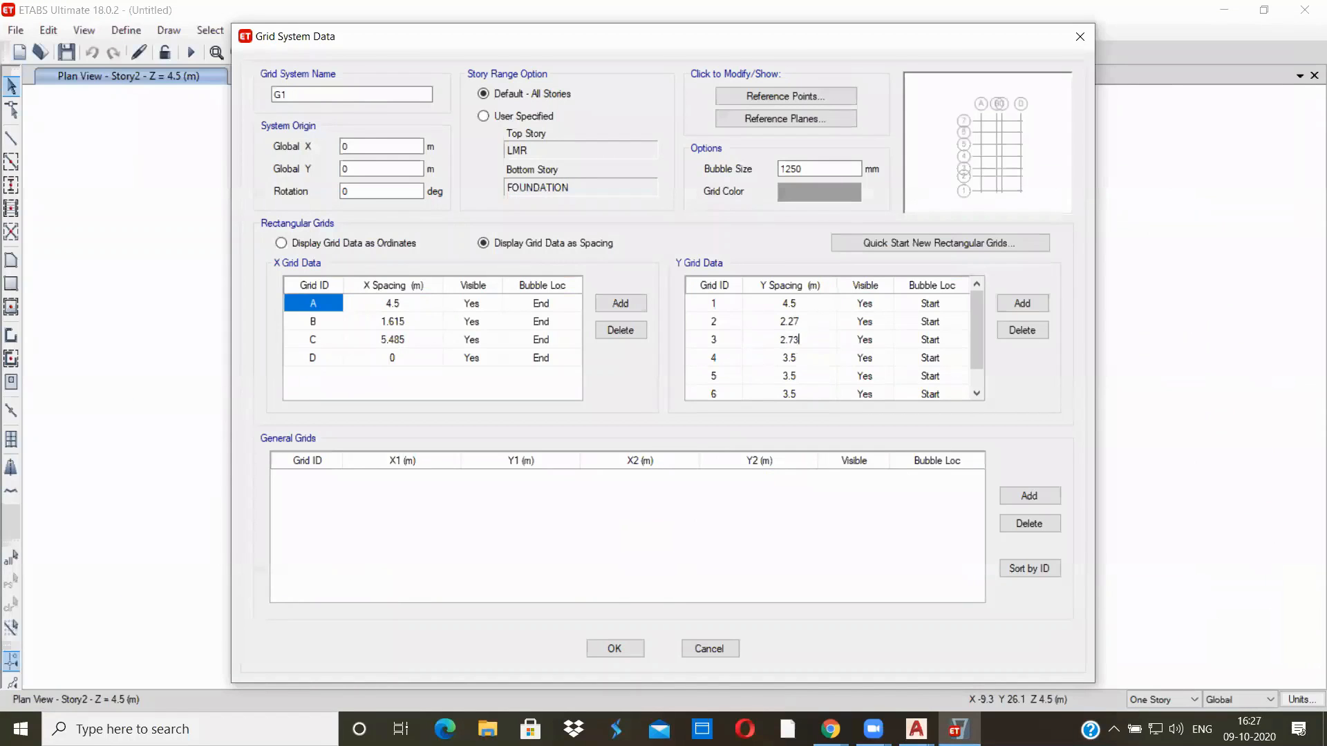
# Check Y grids 4 to 7 against the grid D–G dimensions in the AutoCAD drawing and apply the grid system changes in ETABS
pyautogui.click(764, 364)
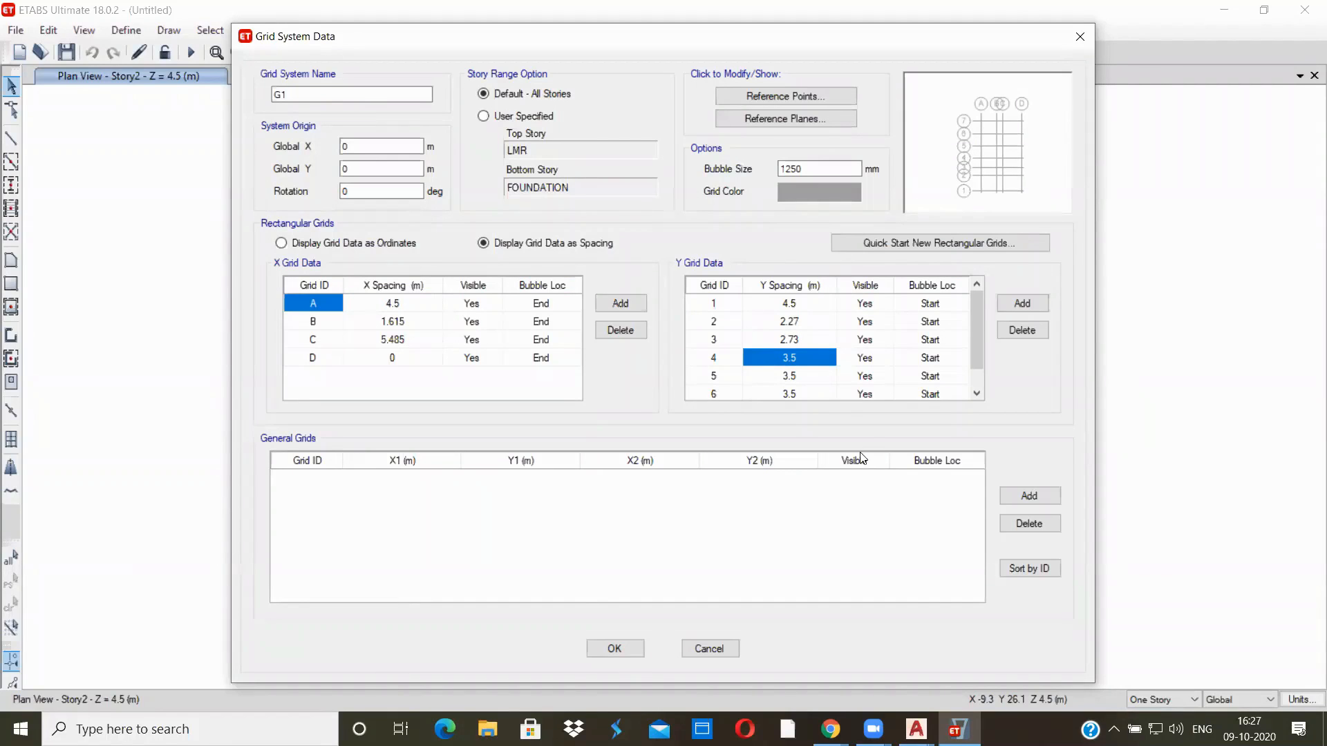
pyautogui.moveTo(916, 729)
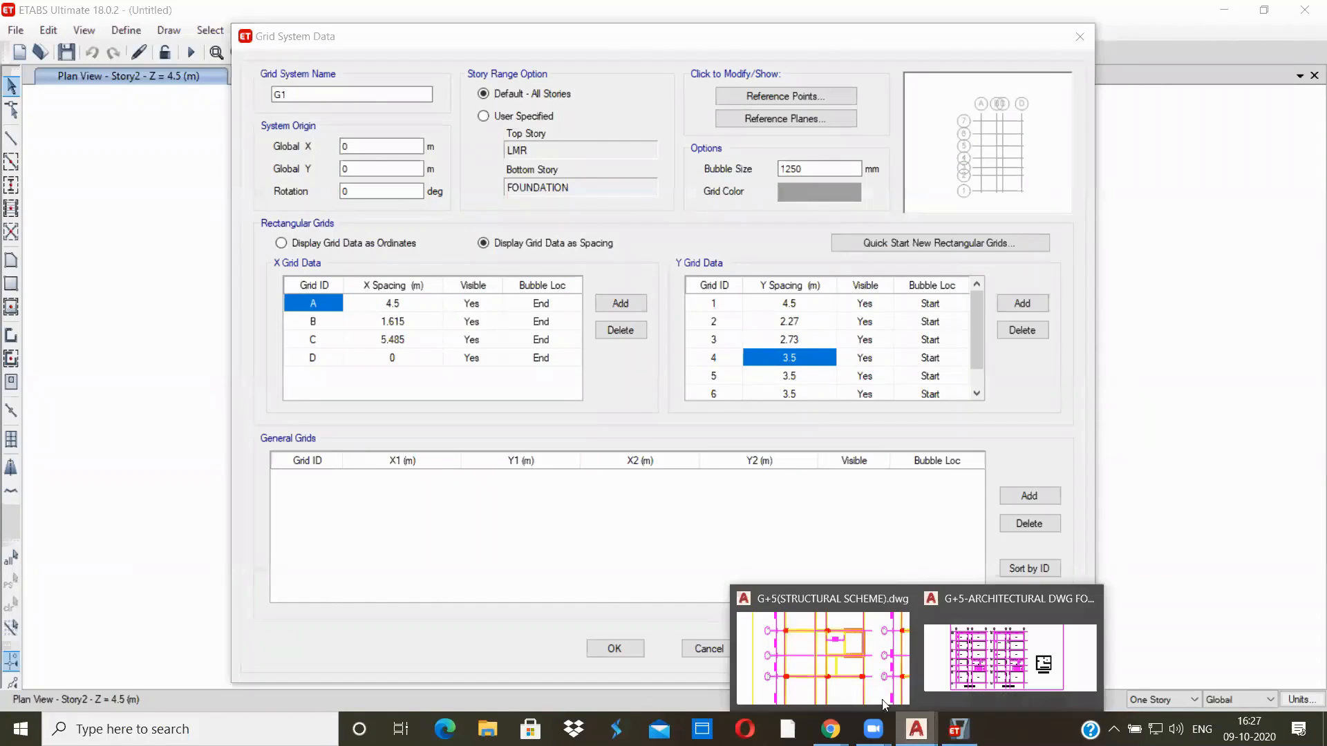
pyautogui.click(818, 664)
pyautogui.moveTo(341, 332); pyautogui.dragTo(345, 495, button='middle')
pyautogui.scroll(-2, 323, 324)
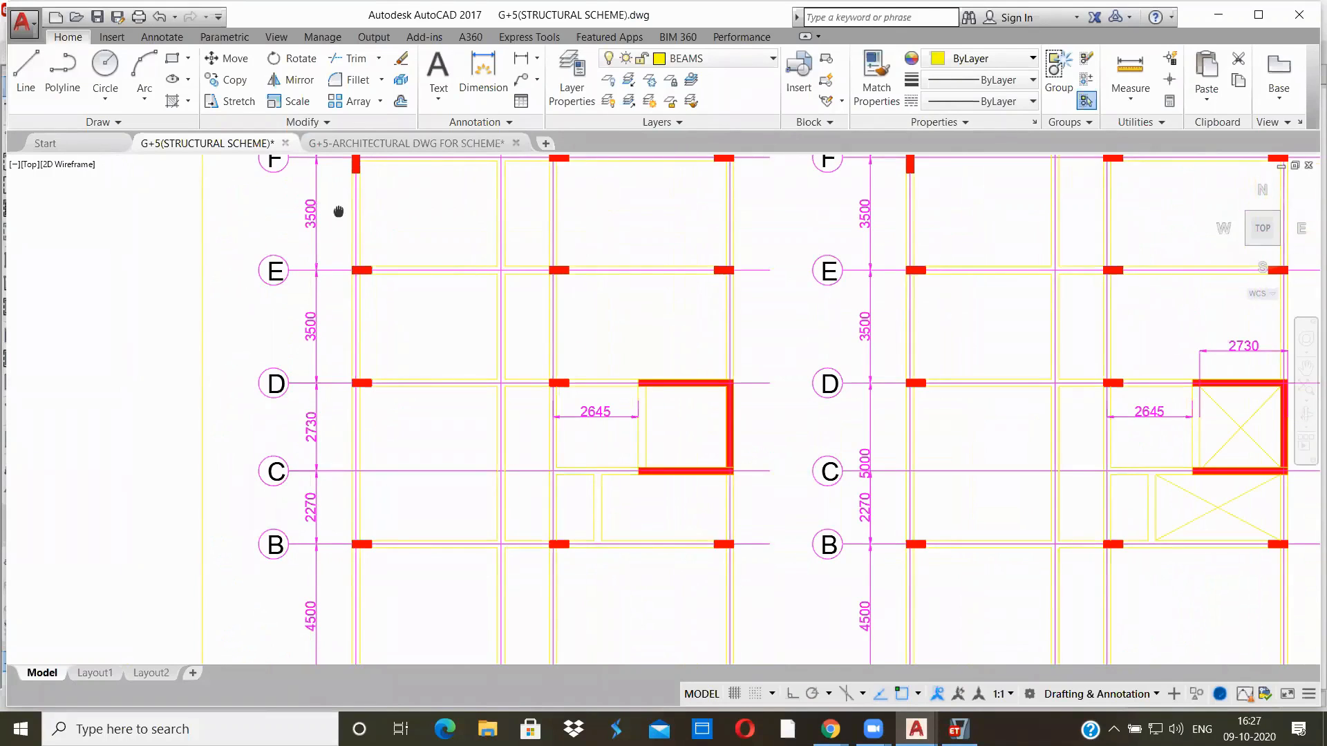
pyautogui.moveTo(338, 207); pyautogui.dragTo(322, 363, button='middle')
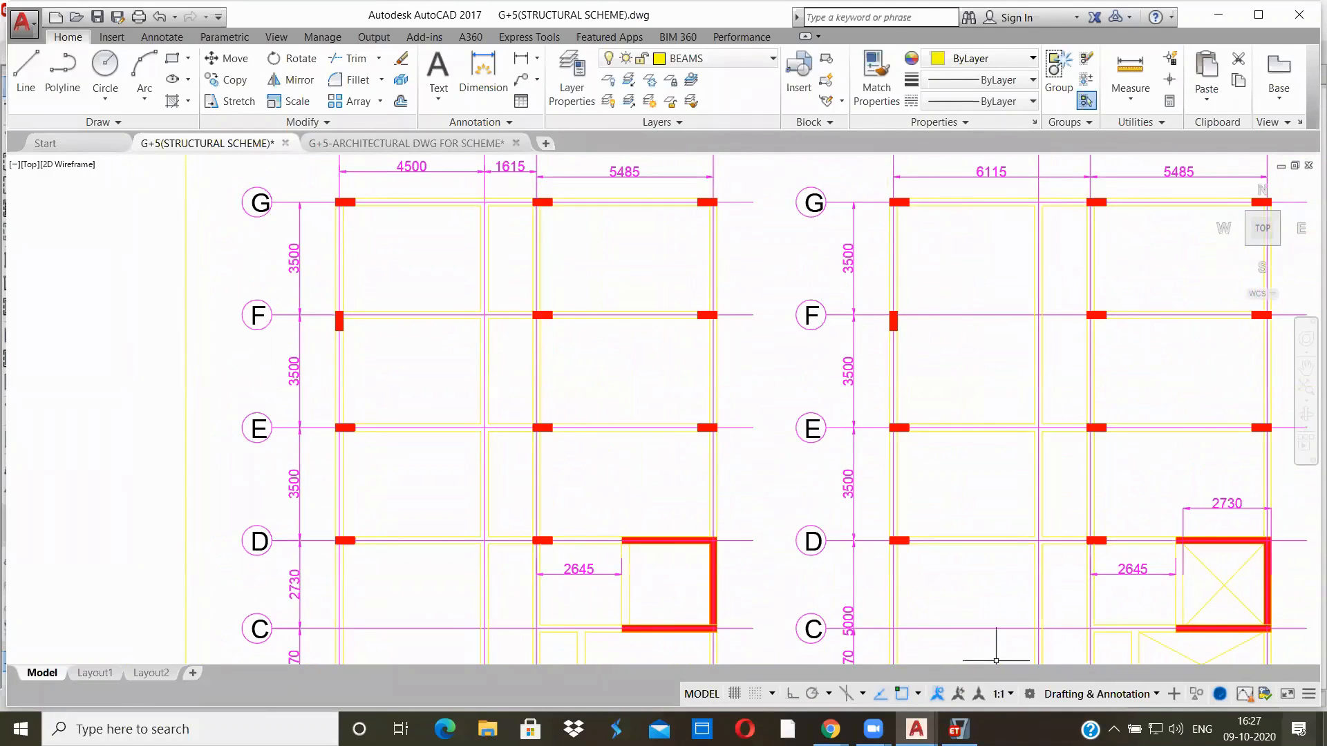
pyautogui.click(959, 729)
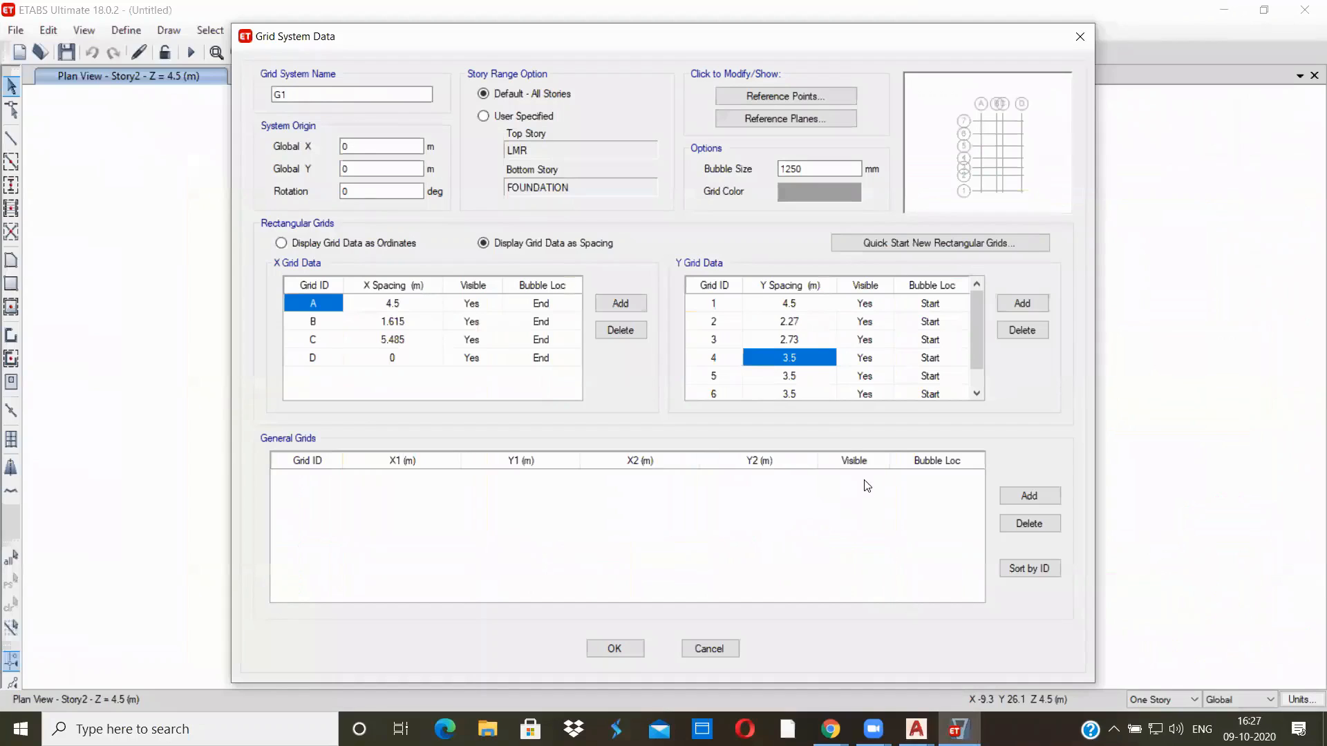
pyautogui.scroll(-1, 802, 367)
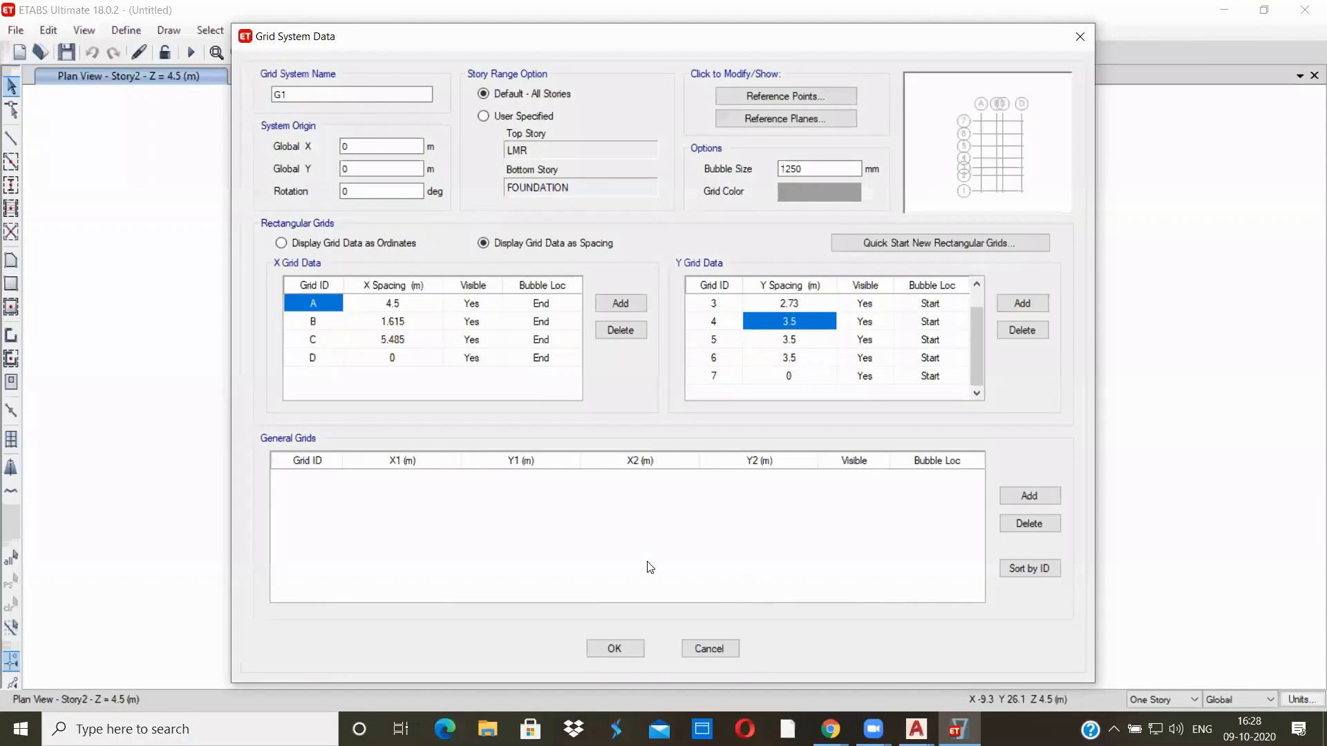
pyautogui.click(628, 645)
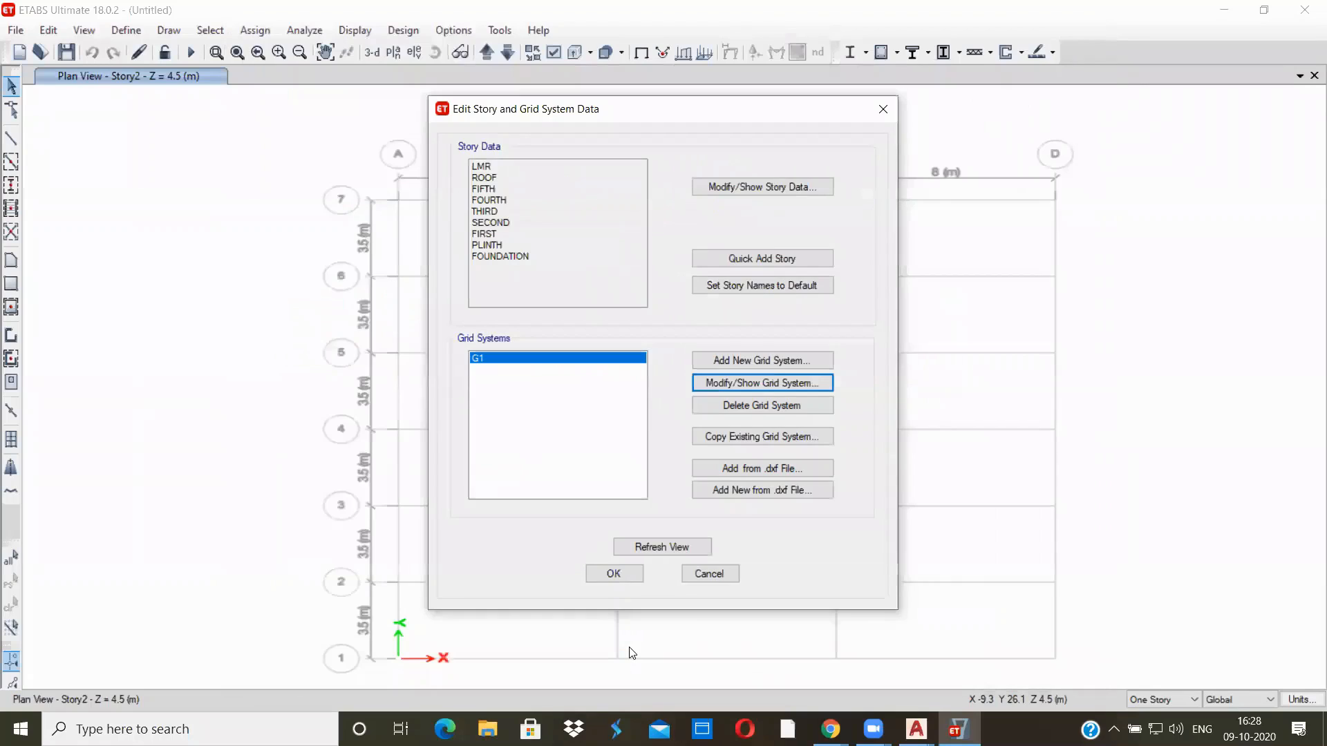
pyautogui.click(614, 574)
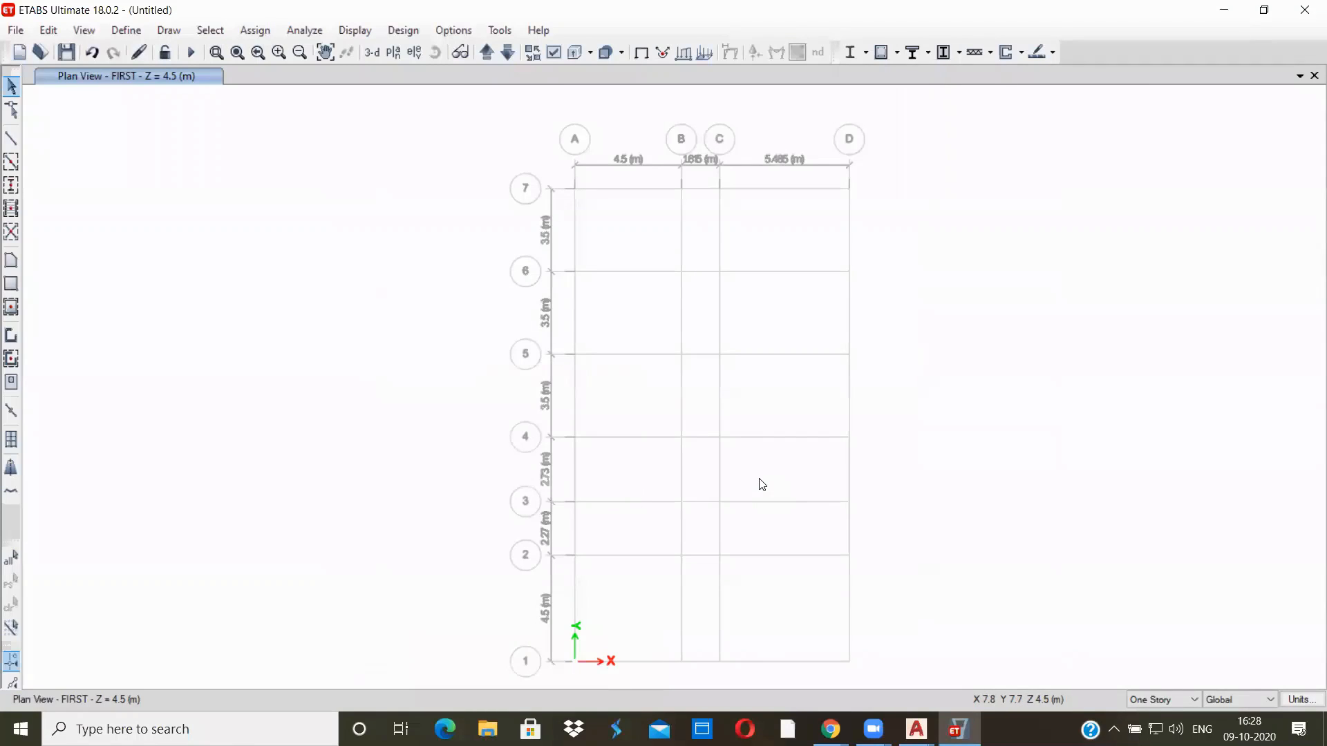
# Compare the ETABS plan grid with the grid 1–4 and A–G labels and dimensions in the AutoCAD structural scheme
pyautogui.moveTo(916, 729)
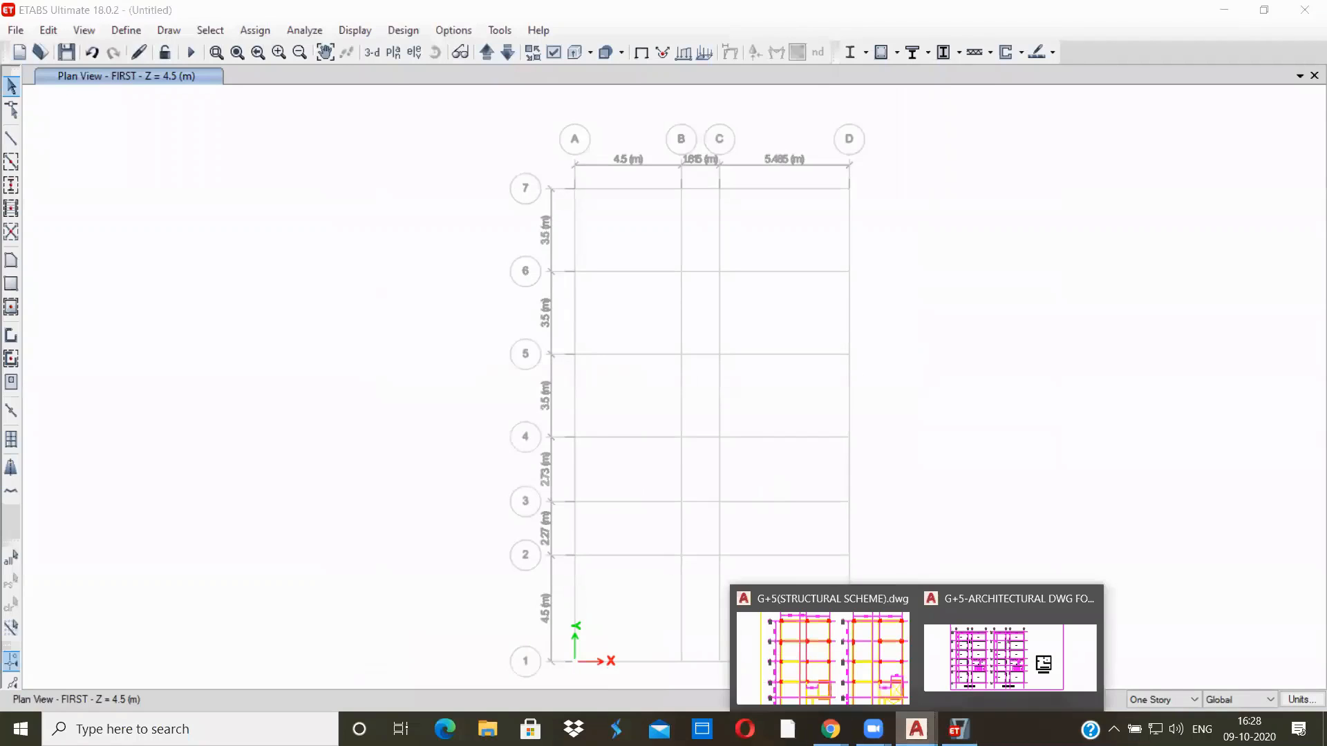
pyautogui.click(840, 673)
pyautogui.scroll(-2, 529, 428)
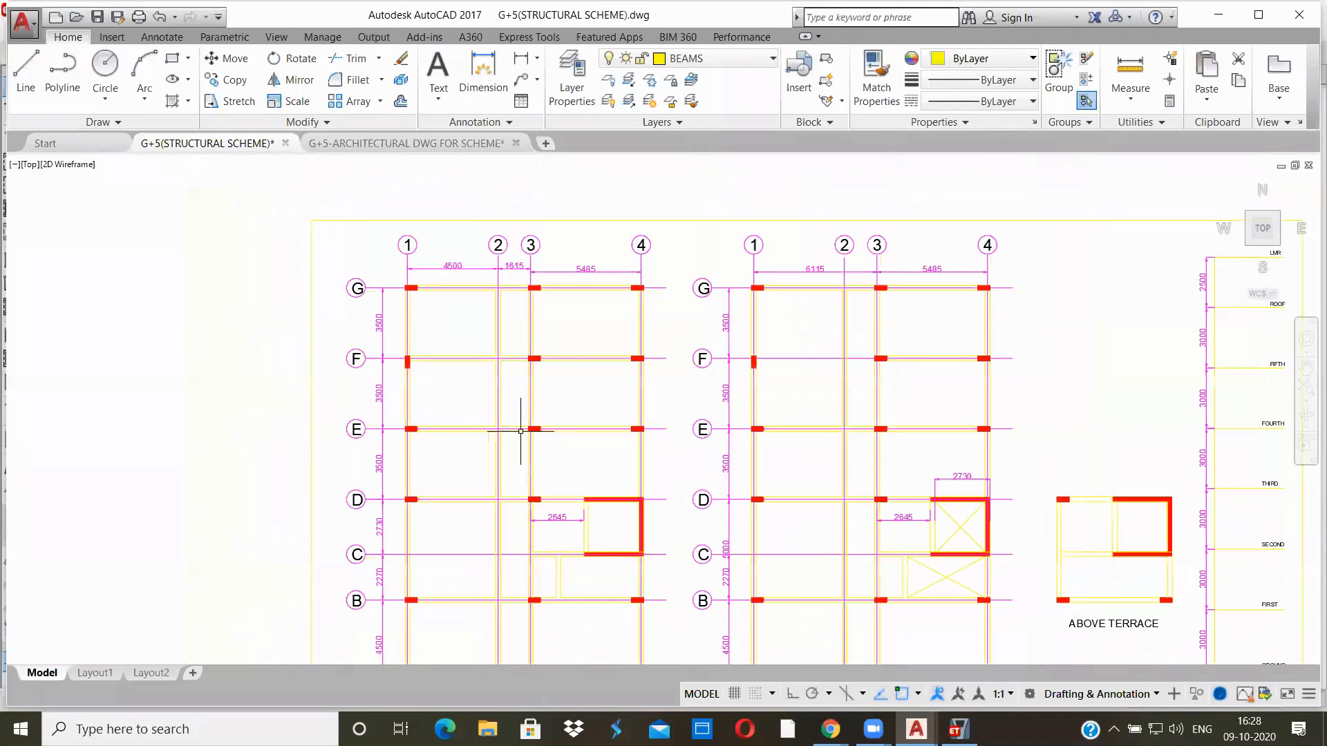
pyautogui.moveTo(459, 385)
pyautogui.mouseDown(button='middle')
pyautogui.moveTo(439, 288)
pyautogui.moveTo(443, 334)
pyautogui.mouseUp(button='middle')
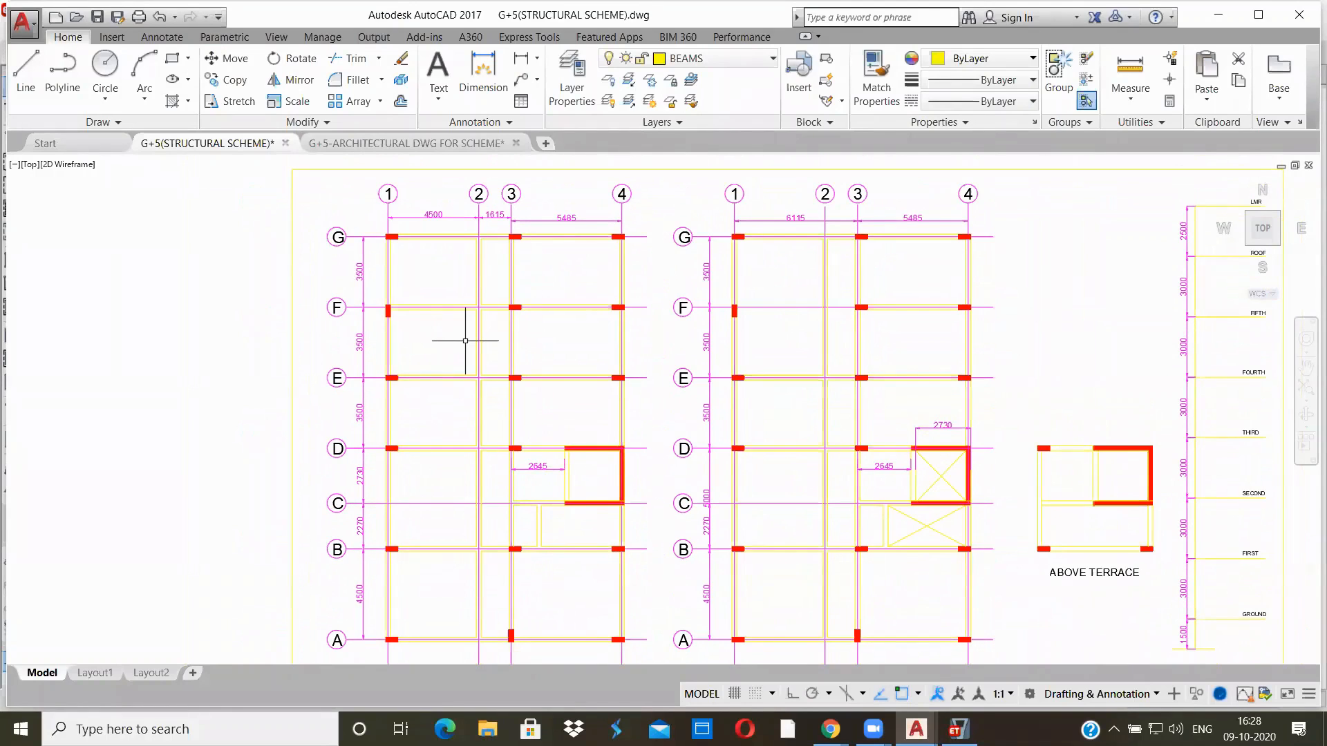
# Back in ETABS, open the stories and grid systems for editing
pyautogui.moveTo(957, 729)
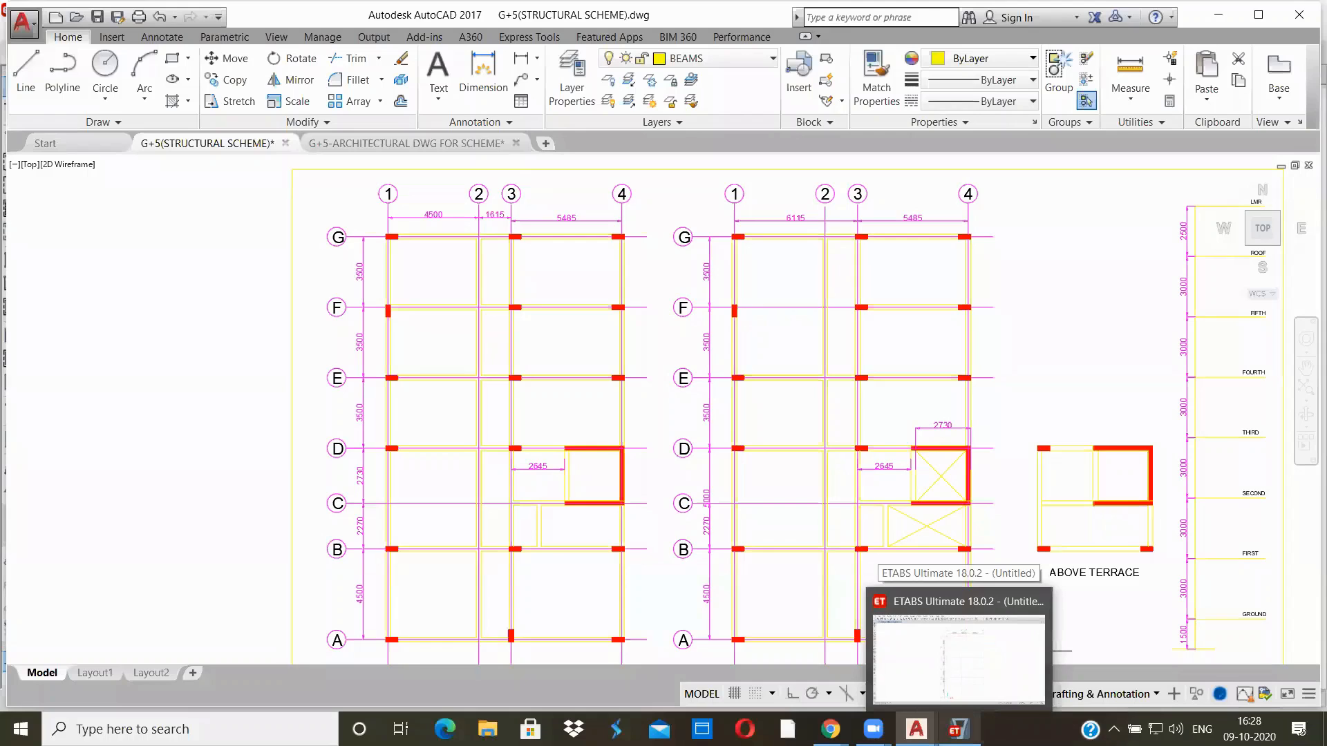
pyautogui.click(957, 657)
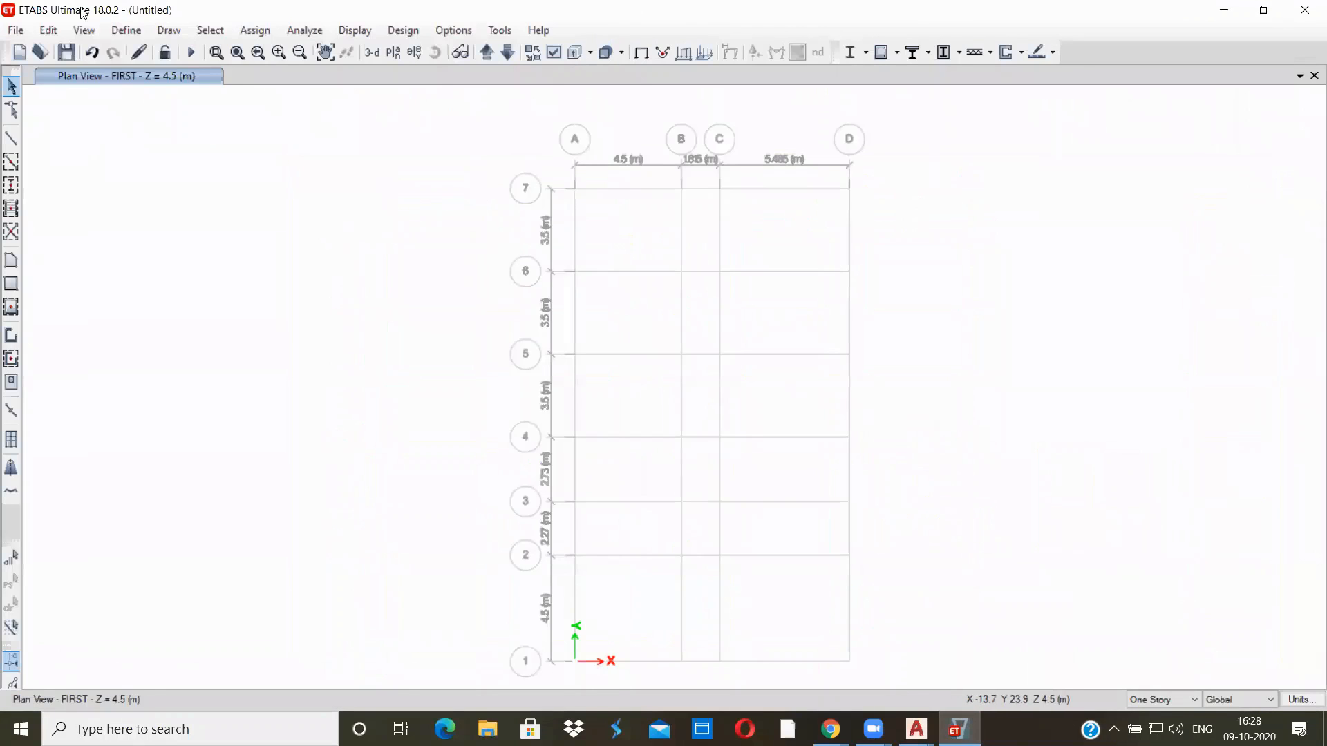
pyautogui.click(48, 30)
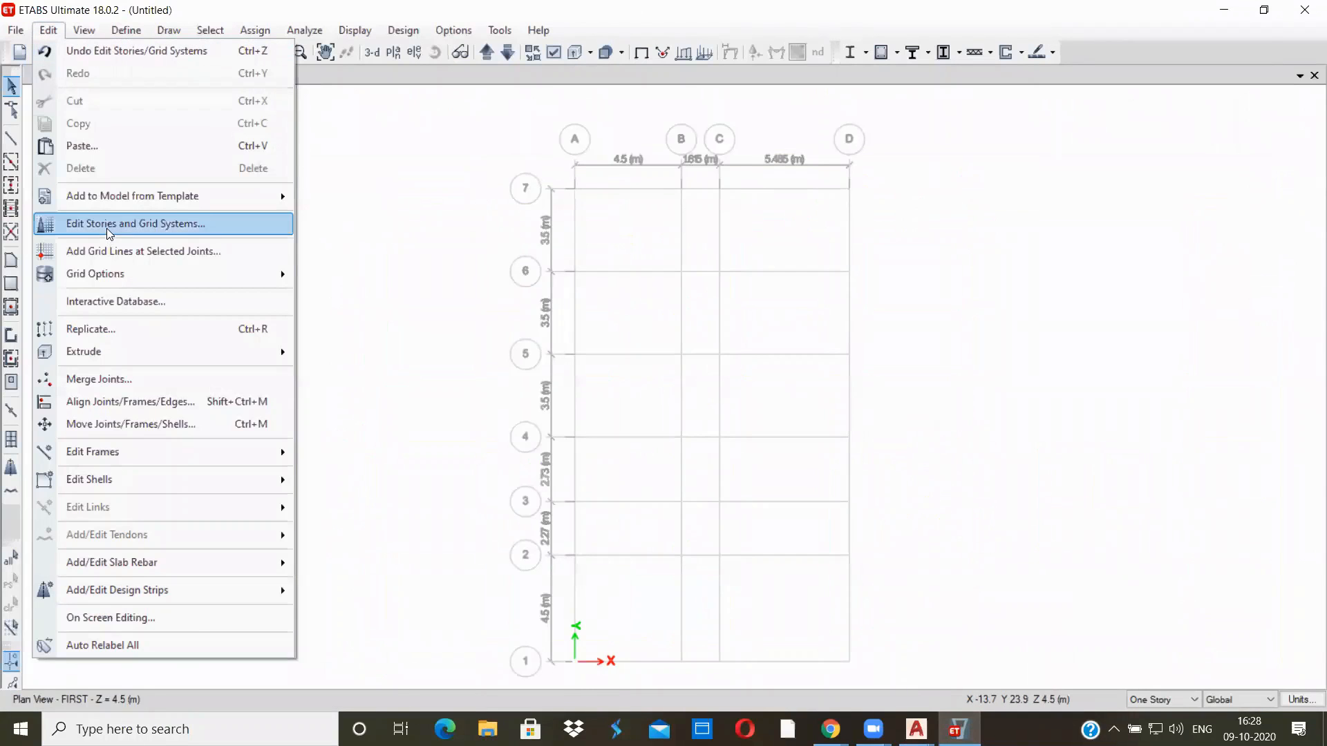